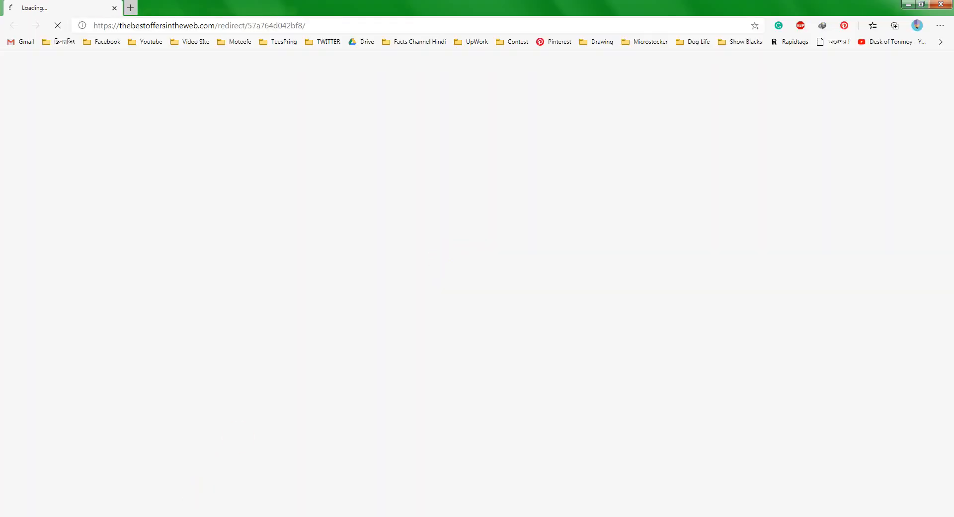
- Browse the Freepik search results for bike vectors, including the BMX icon set and the Downhill logo further down
key("alt+Tab")
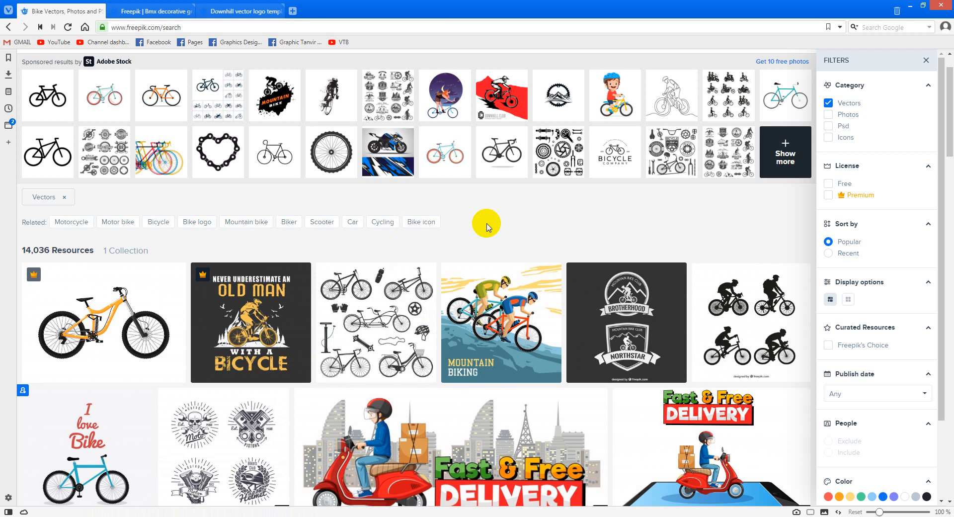
scroll(486, 227, "down", 6)
scroll(487, 227, "up", 7)
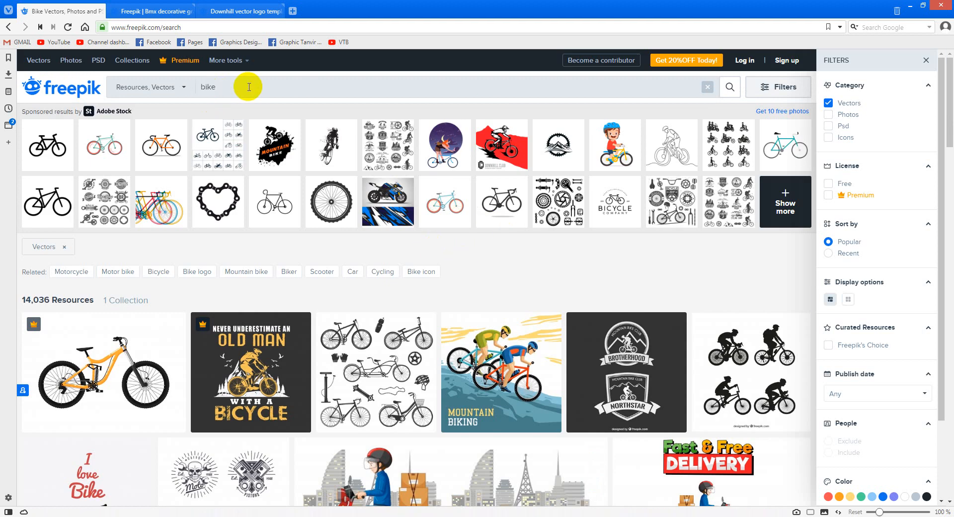
scroll(405, 240, "down", 4)
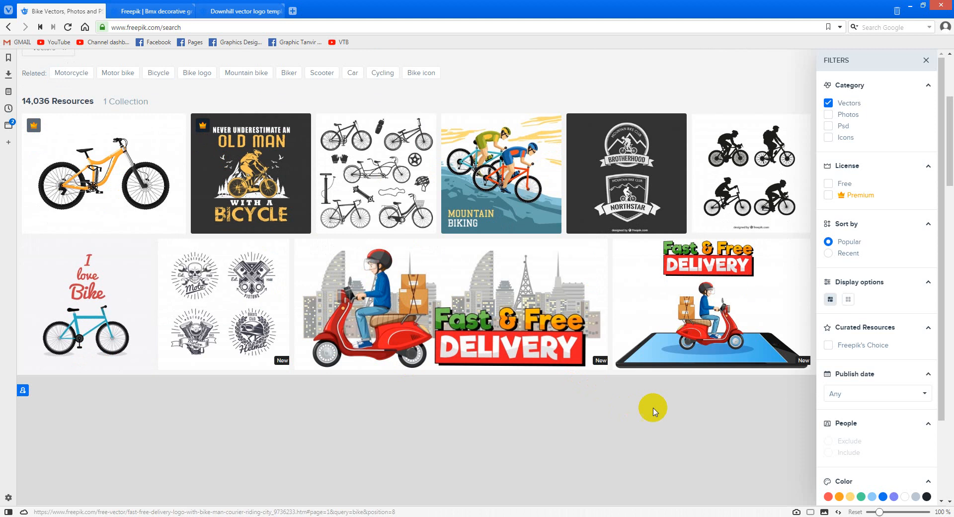
scroll(281, 223, "down", 10)
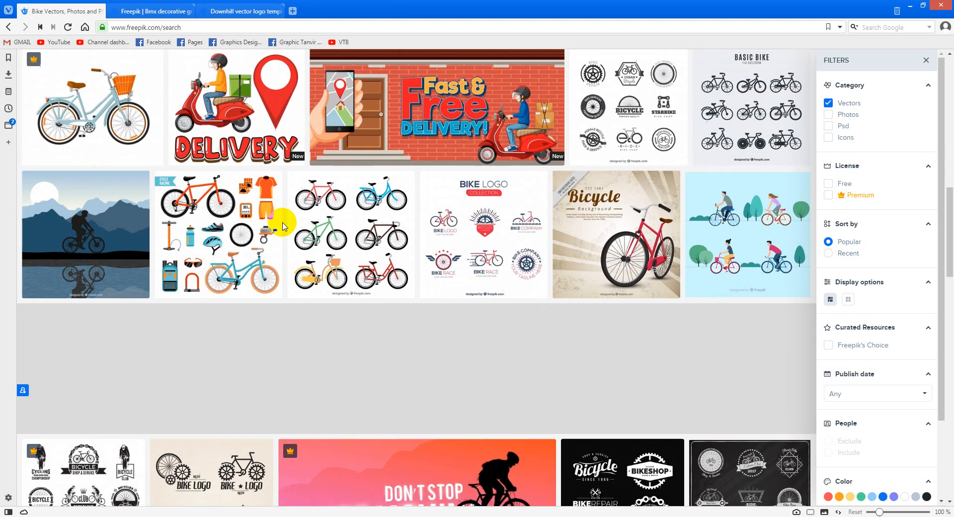
scroll(283, 224, "down", 5)
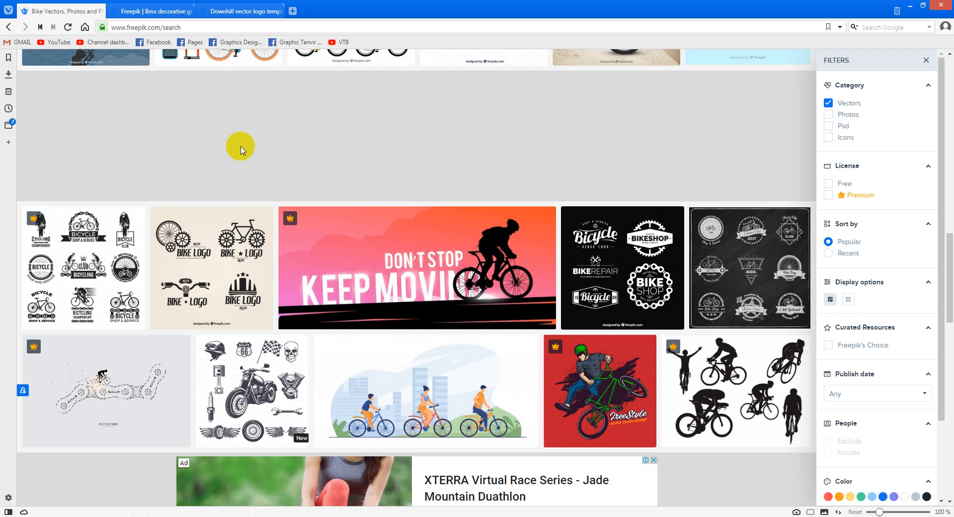
scroll(215, 149, "down", 10)
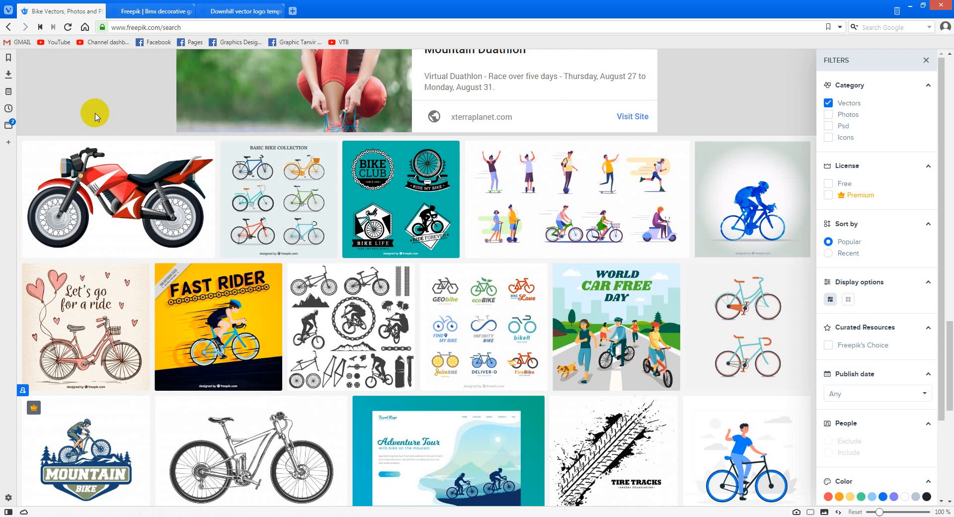
scroll(94, 116, "down", 3)
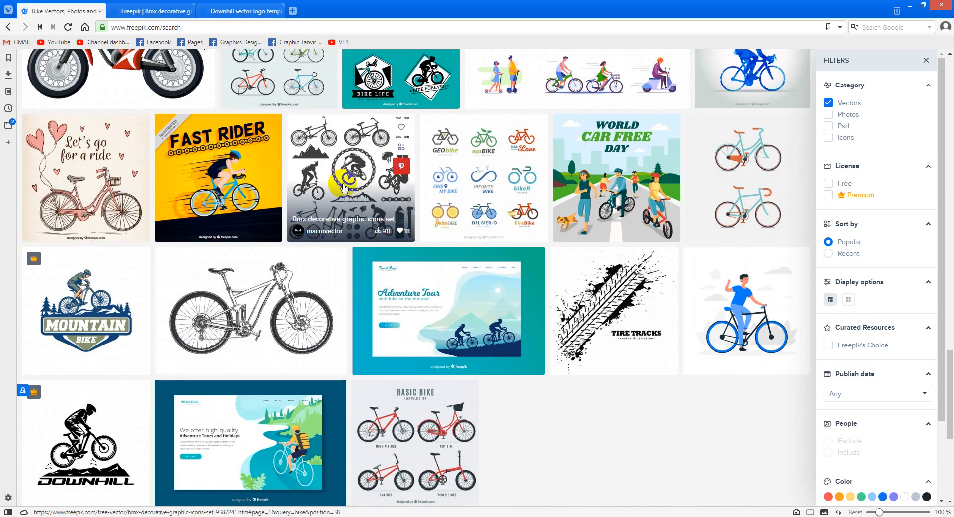
- Compare the free Bmx decorative graphic icons set with the premium Downhill vector logo template on their Freepik pages
left_click(137, 11)
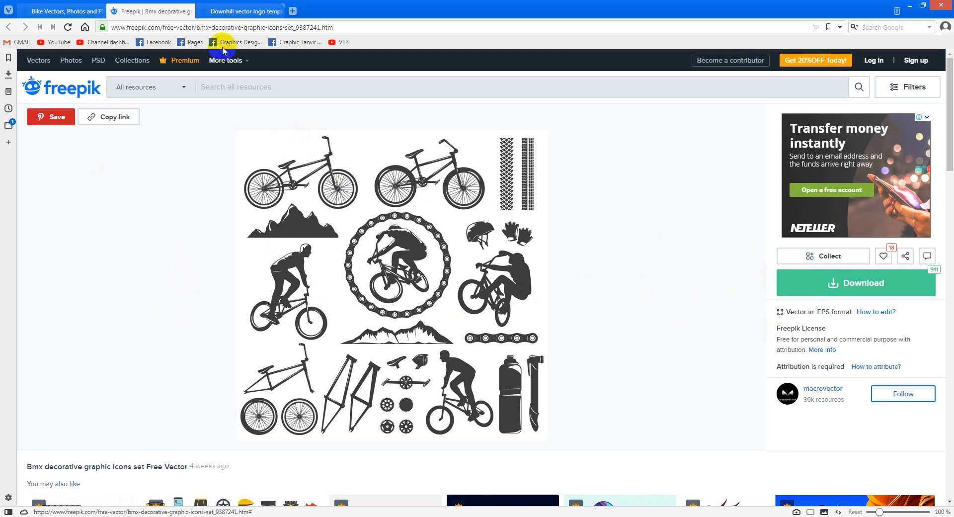
left_click(216, 11)
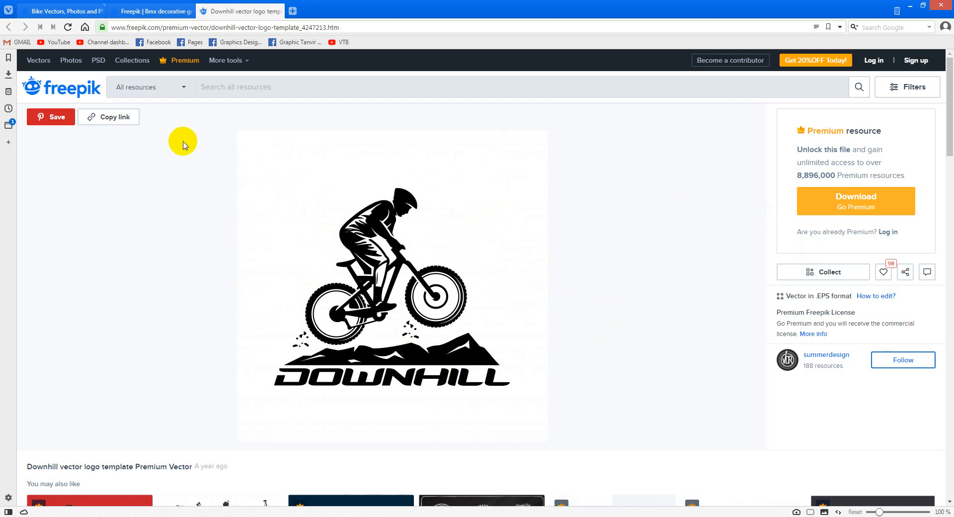
left_click(137, 12)
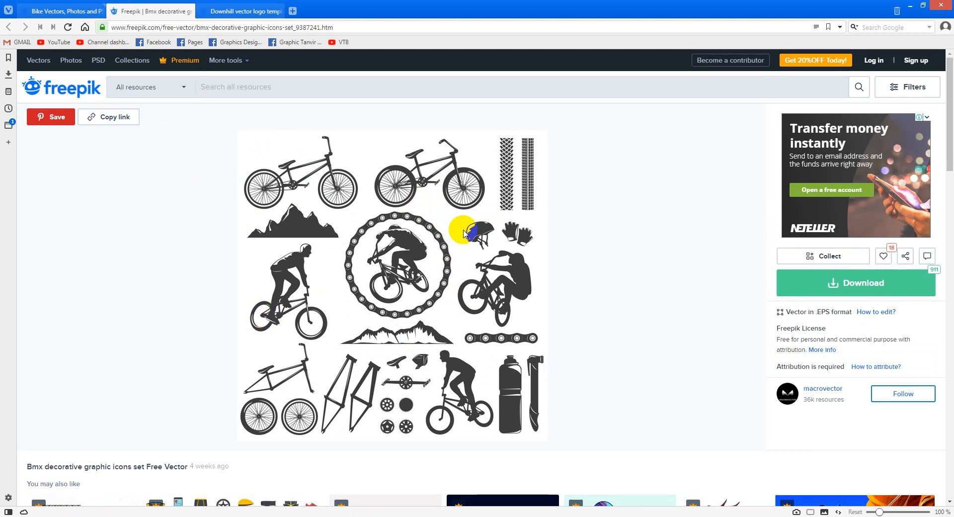
left_click(247, 17)
left_click(149, 10)
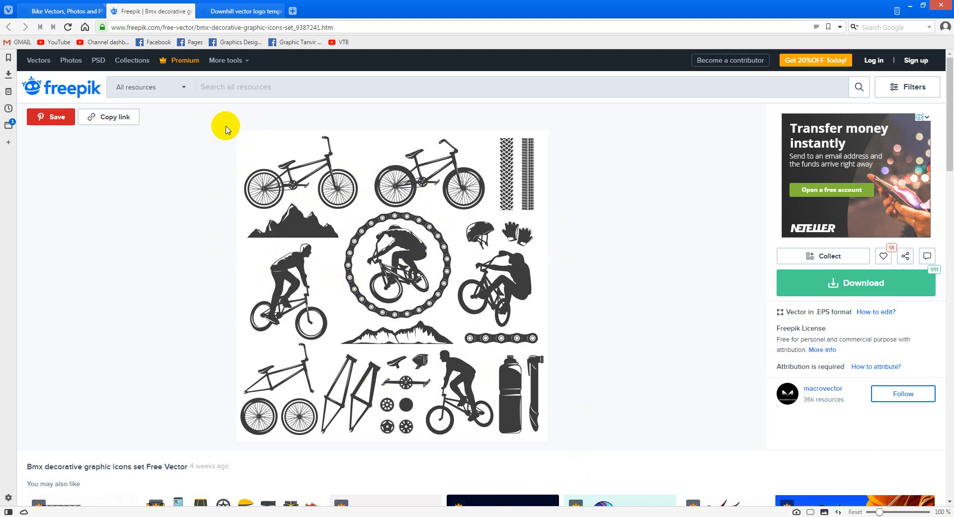
left_click(244, 11)
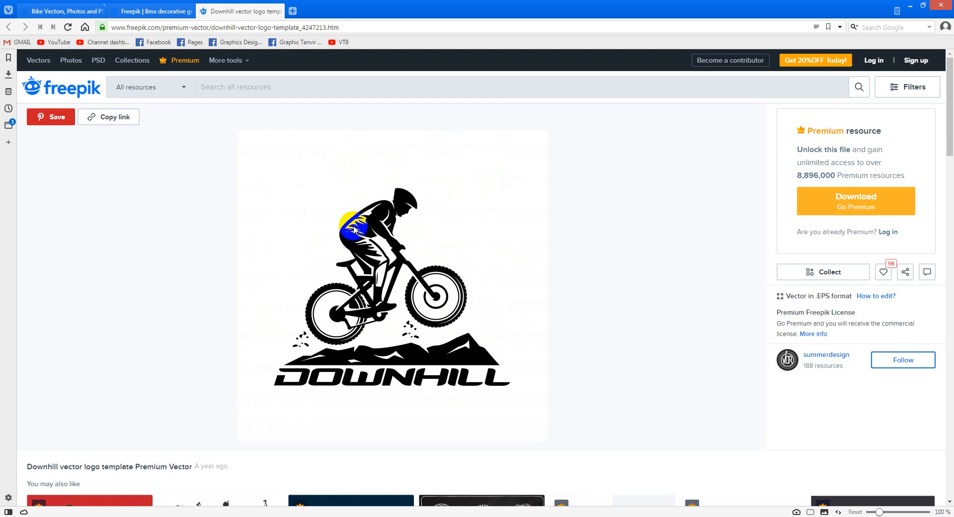
left_click(160, 14)
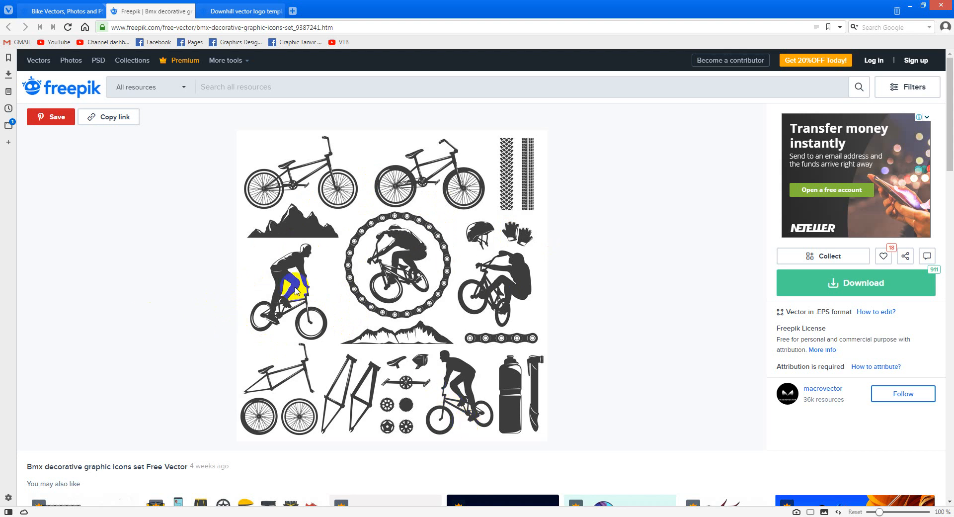
left_click(108, 261)
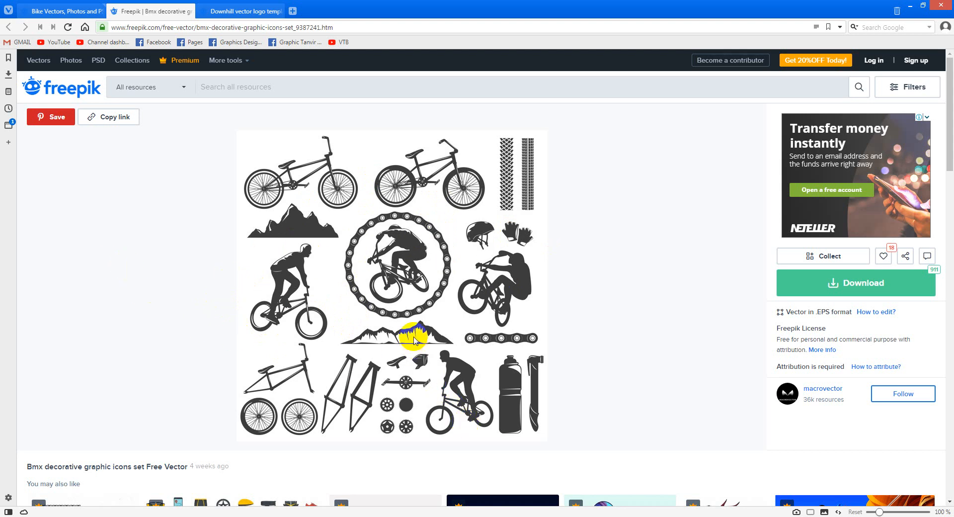
left_click(197, 291)
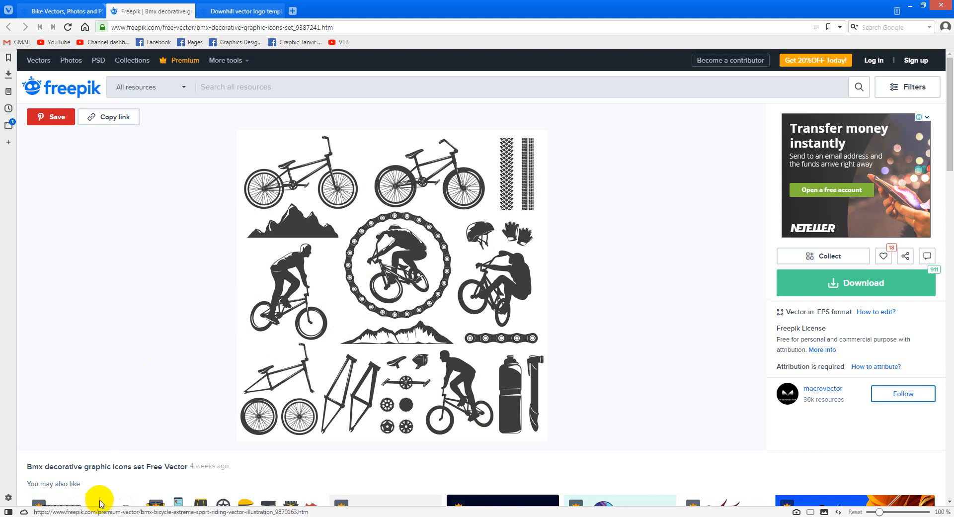
- Switch to Illustrator and examine the mountain set, the BMX icon set and the separate biker, pine tree and mountain artwork
left_click(75, 515)
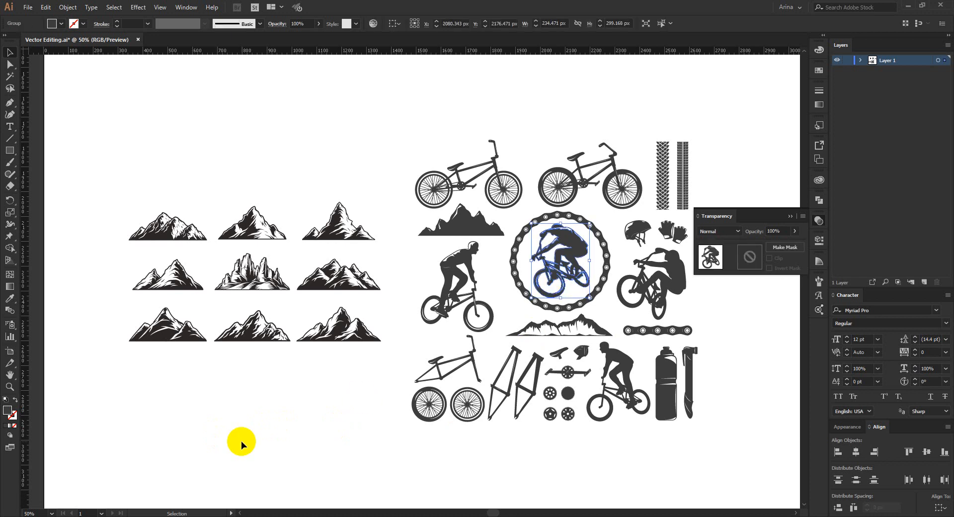
left_click(268, 393)
left_click_drag(384, 381, 132, 154)
left_click(275, 356)
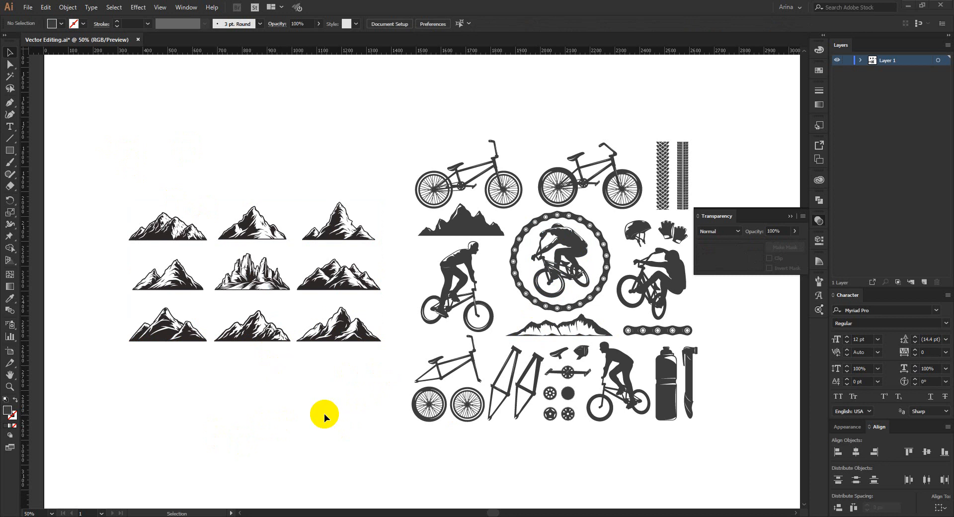
left_click_drag(383, 401, 144, 178)
left_click(331, 399)
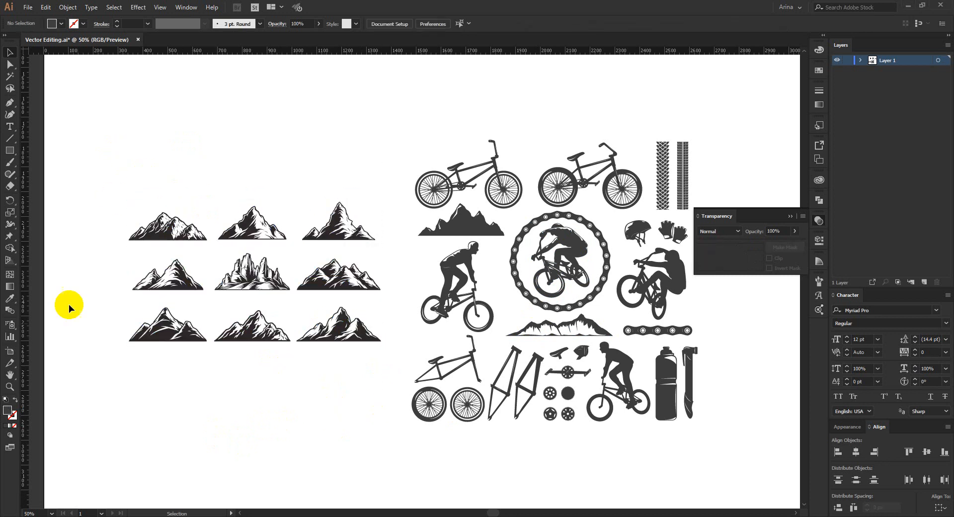
scroll(278, 204, "down", 1)
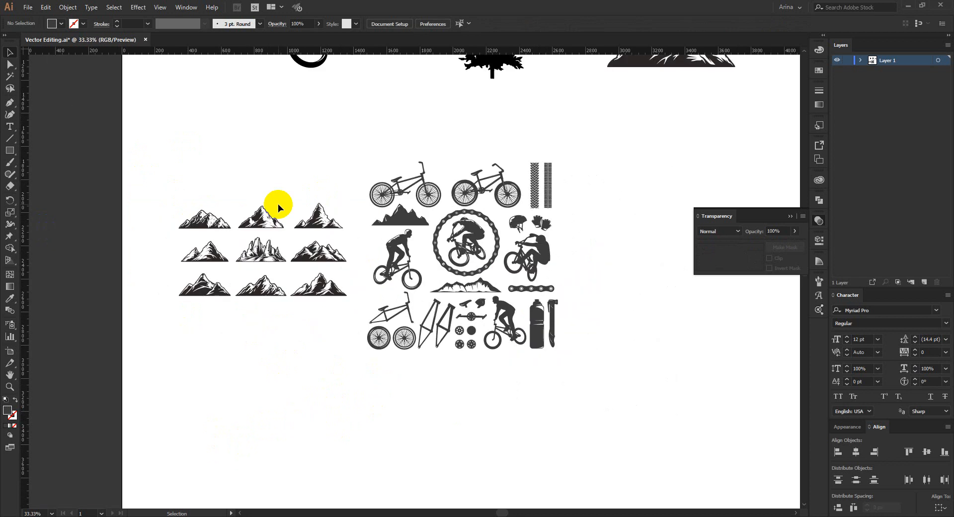
scroll(280, 330, "up", 5)
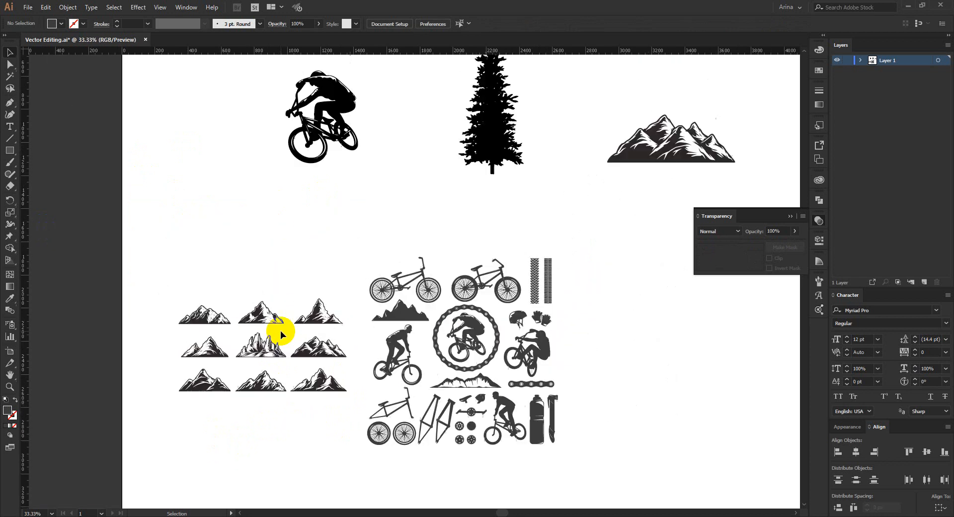
left_click(335, 218)
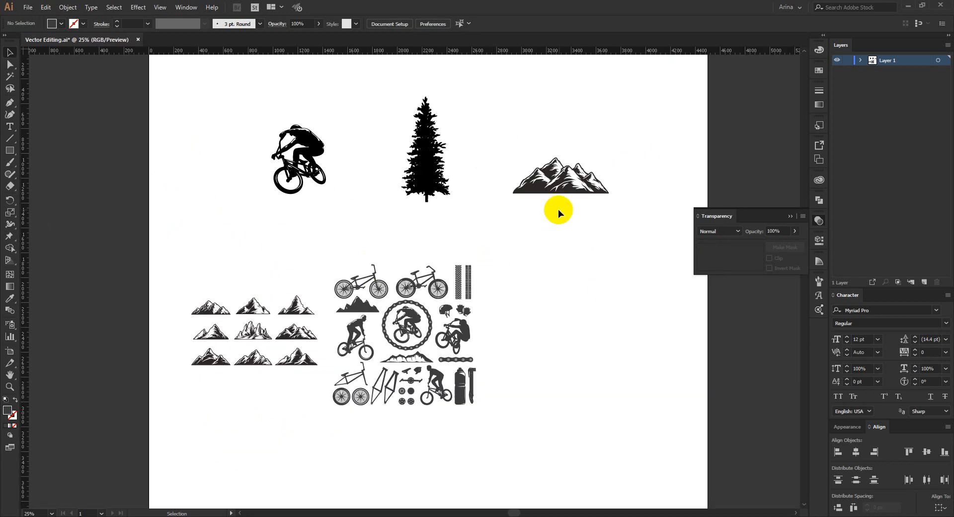
left_click_drag(558, 210, 529, 132)
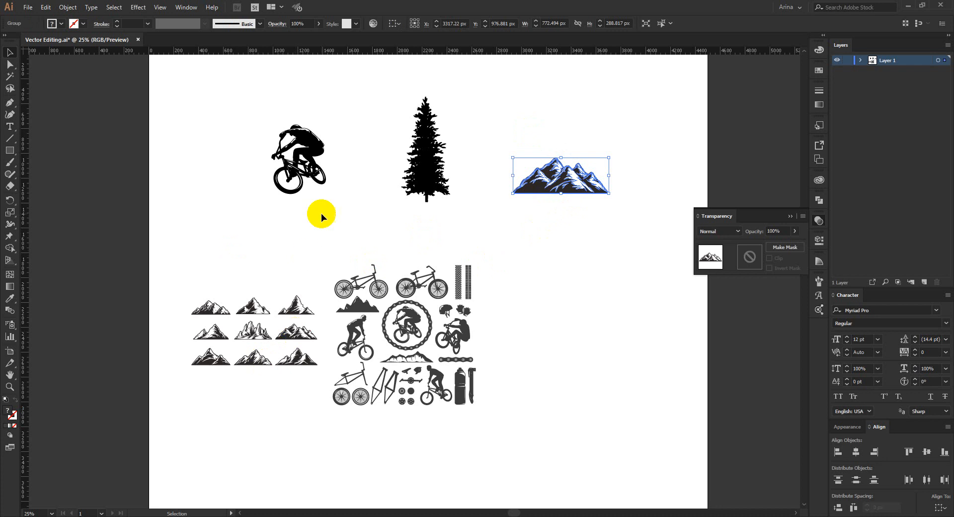
left_click_drag(321, 213, 249, 108)
left_click(219, 179)
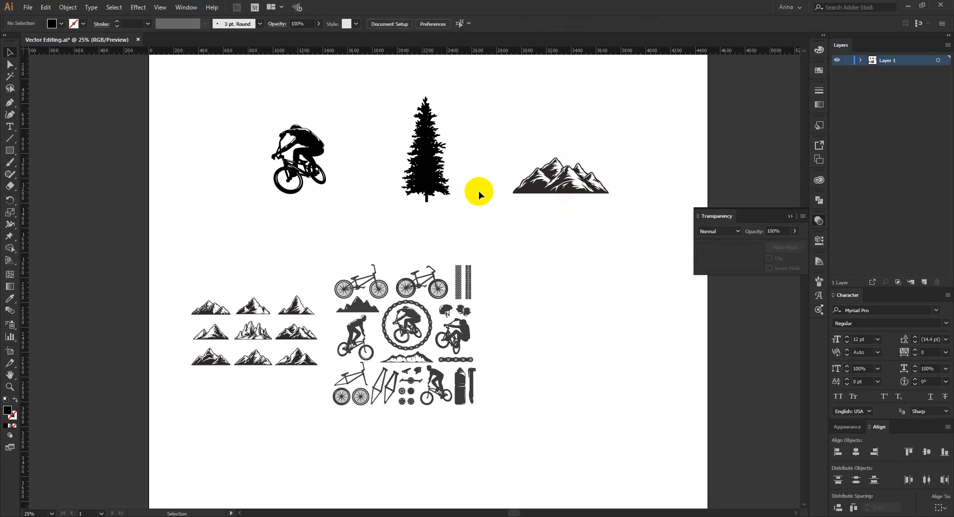
- Move the pine tree closer to the separate biker silhouette
left_click_drag(434, 177, 389, 178)
left_click(437, 229)
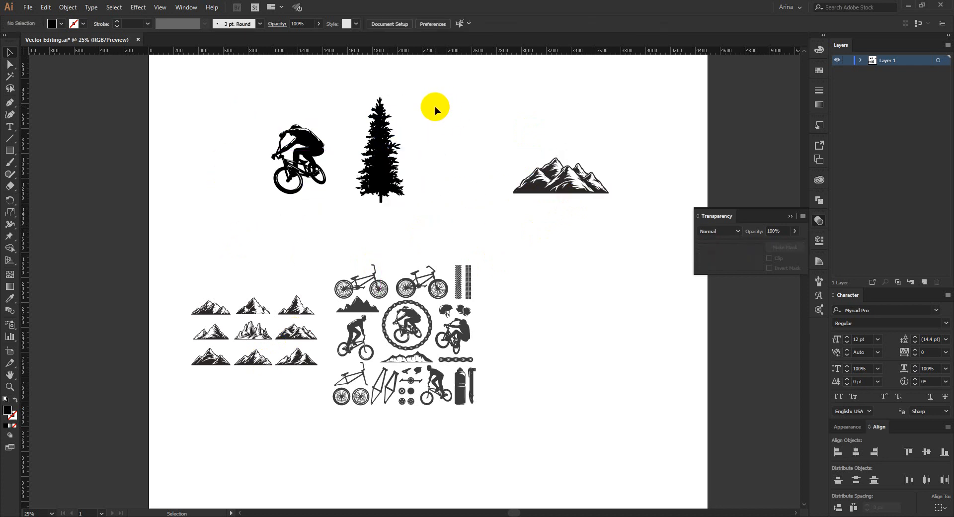
left_click_drag(435, 106, 353, 213)
left_click(342, 235)
- Delete the full mountain set and the BMX icon set below the separate artwork
left_click_drag(171, 250, 510, 447)
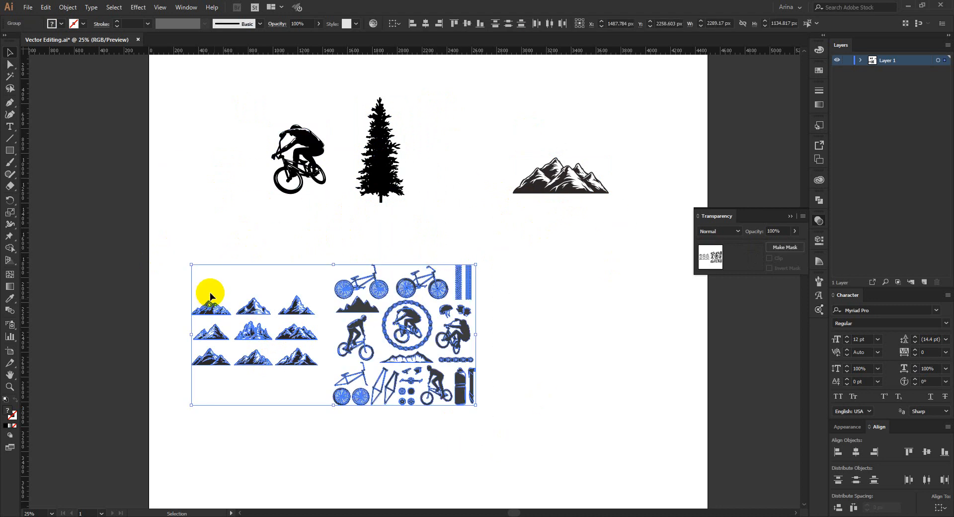
key("Delete")
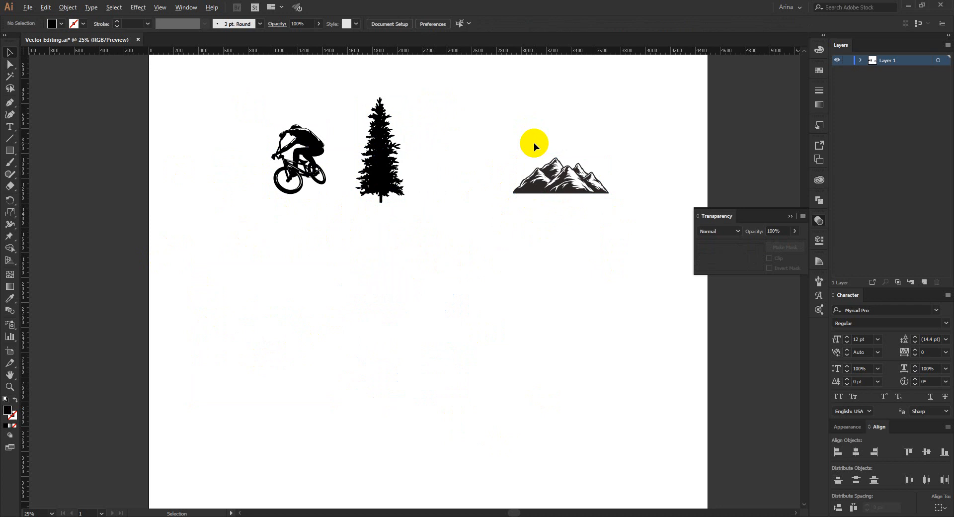
- Move the separate mountain artwork off the artboard onto the dark canvas beyond its left edge
scroll(534, 142, "up", 1)
left_click_drag(551, 207, 289, 324)
left_click(455, 357)
scroll(456, 327, "down", 2)
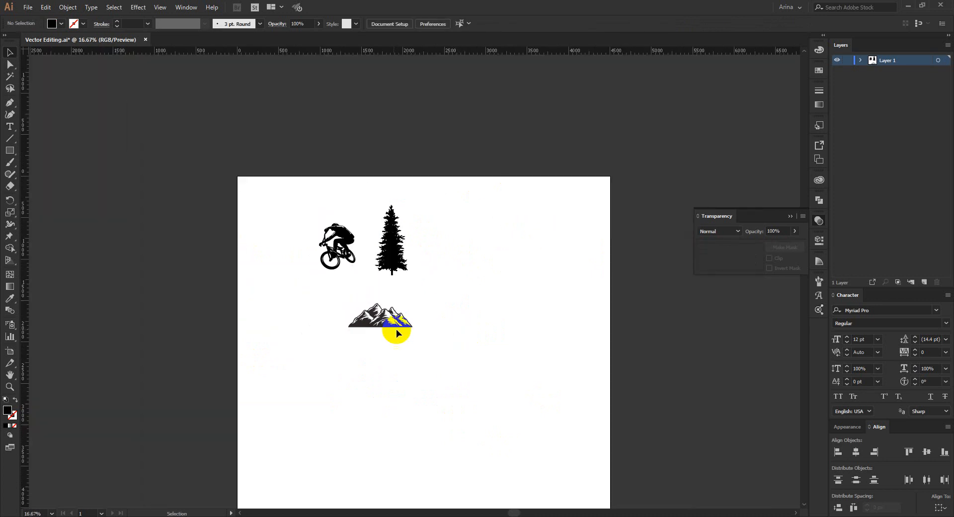
left_click_drag(383, 328, 193, 318)
left_click(148, 273)
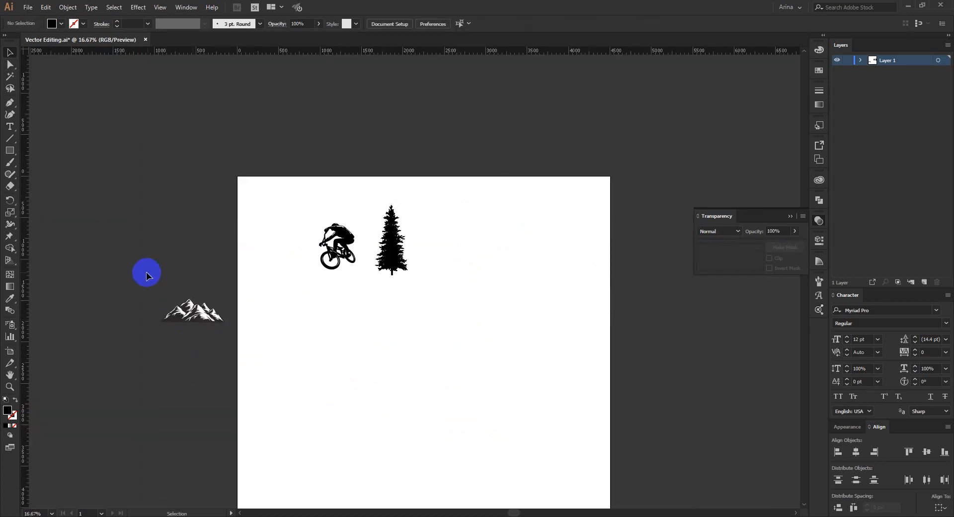
left_click(327, 268)
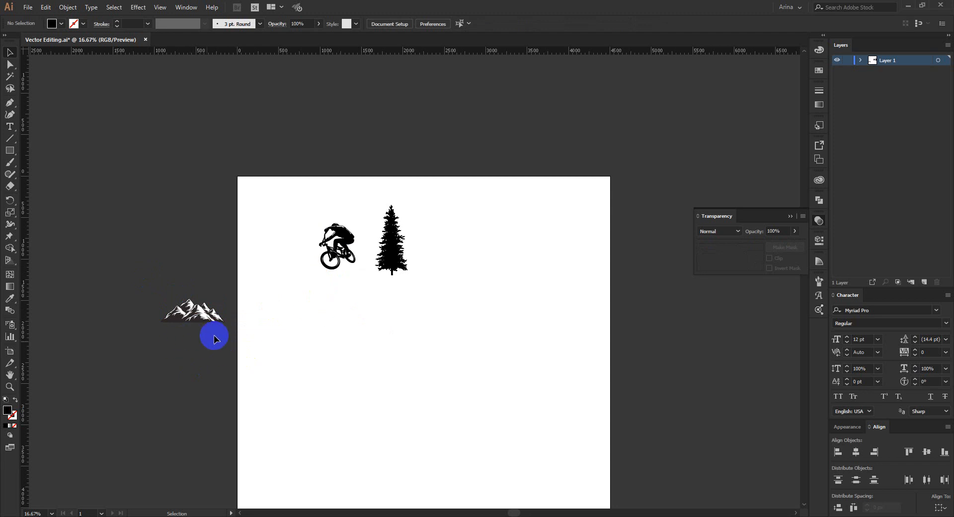
- Open the mountain group in isolation mode for editing its individual shapes
scroll(134, 333, "up", 3)
scroll(285, 270, "up", 1)
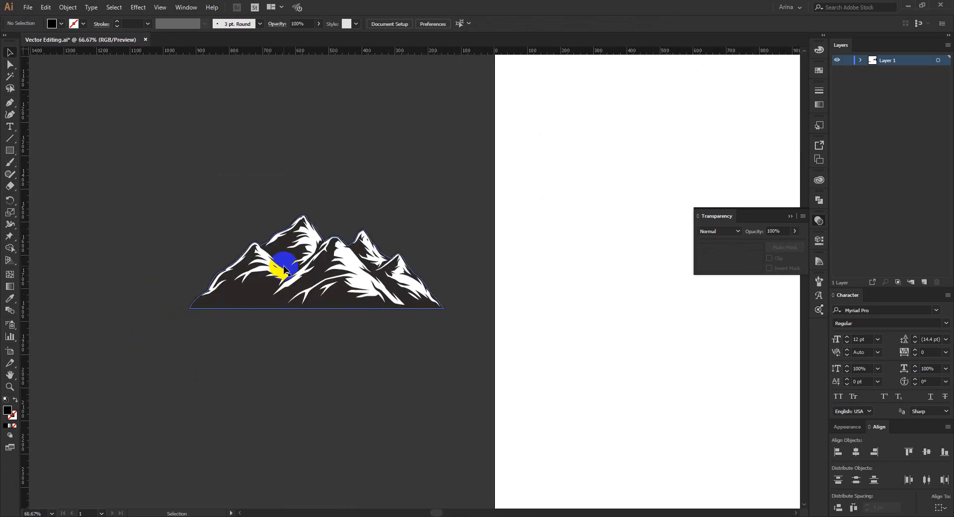
scroll(284, 270, "up", 1)
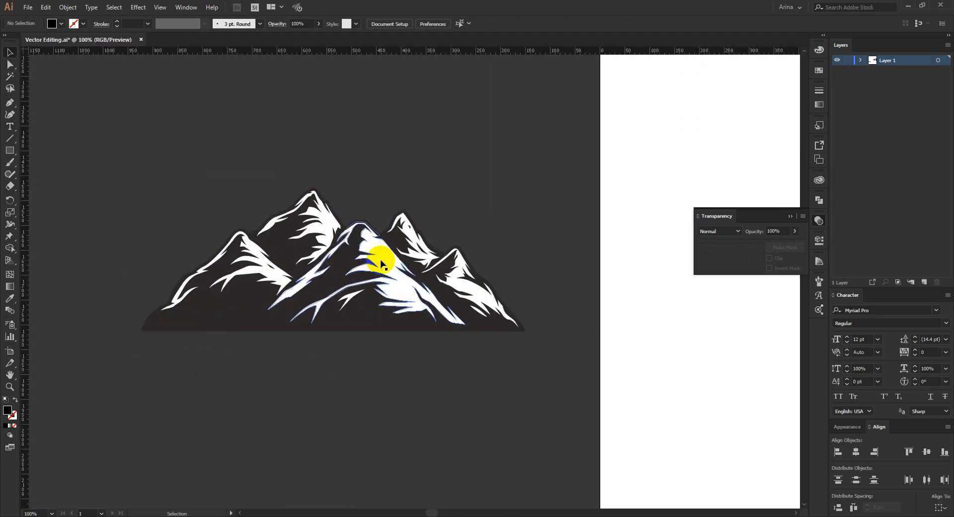
double_click(381, 260)
left_click_drag(152, 155, 525, 389)
left_click(525, 389)
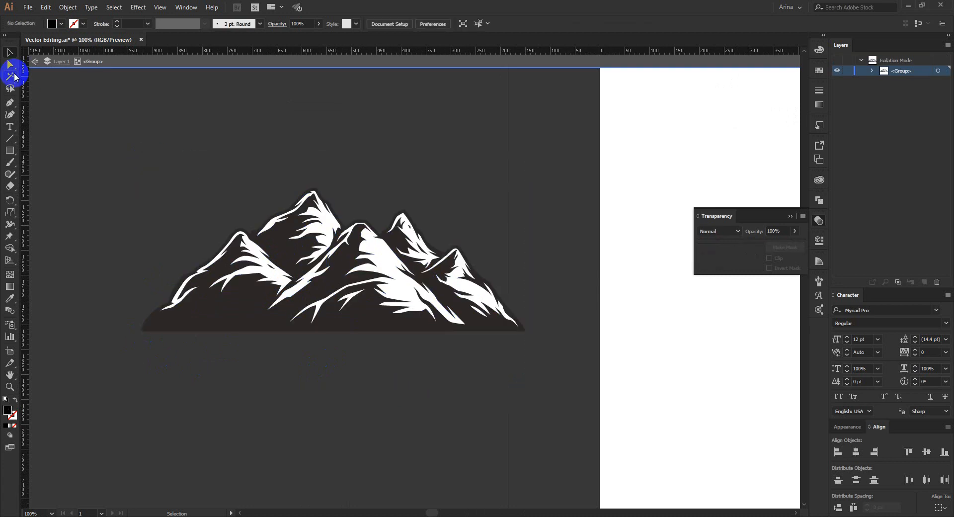
- Select all white highlight shapes of the mountain with the Magic Wand and delete them
left_click(10, 77)
left_click(266, 290)
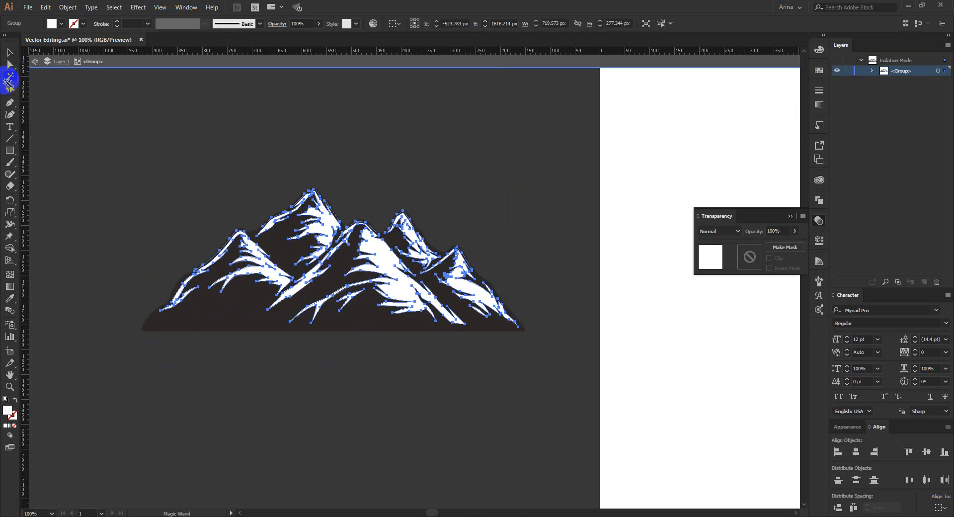
key("ctrl")
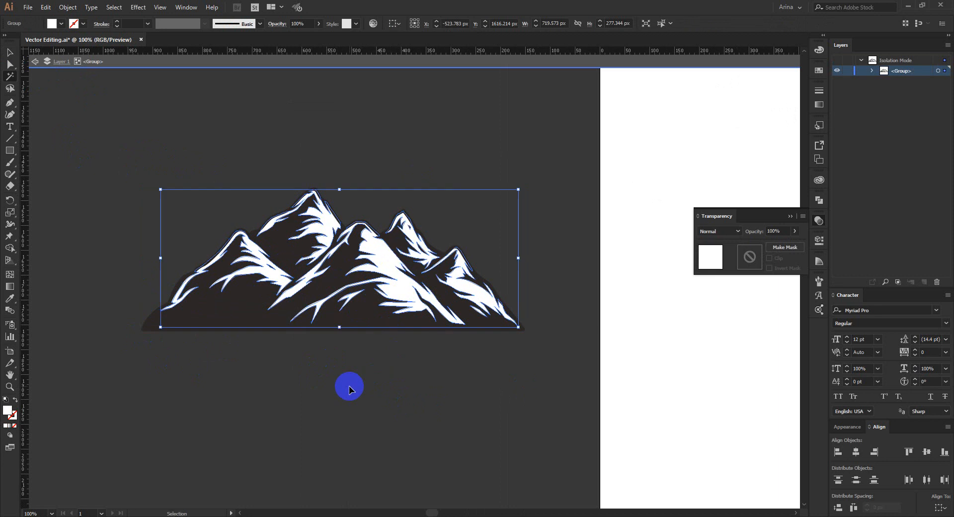
key("Delete")
key("v")
left_click(96, 128)
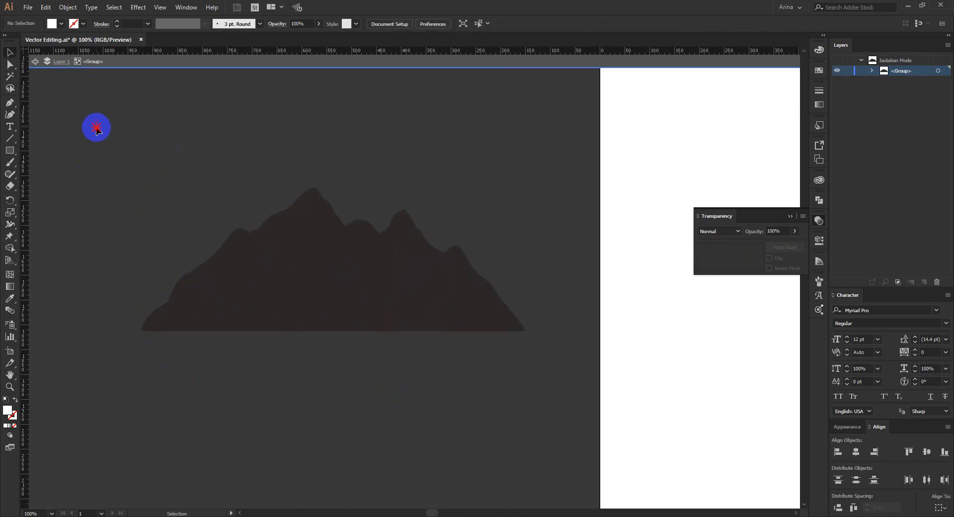
- Unite all remaining dark shapes of the isolated mountain into one silhouette with Pathfinder
left_click_drag(96, 128, 569, 417)
left_click(819, 199)
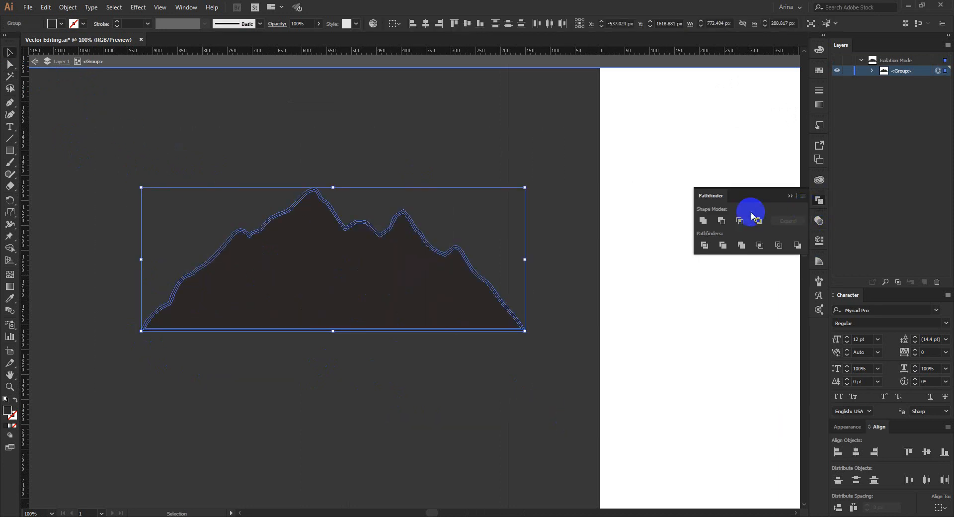
left_click(703, 221)
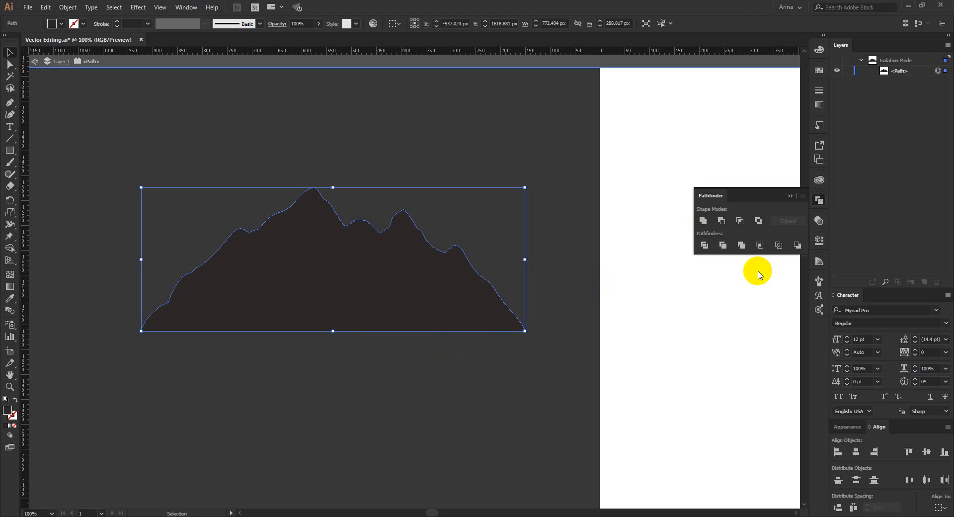
- Add an opacity mask with Clip off to the mountain silhouette and paste the cut highlight shapes in place inside the mask
left_click(819, 220)
left_click(755, 261)
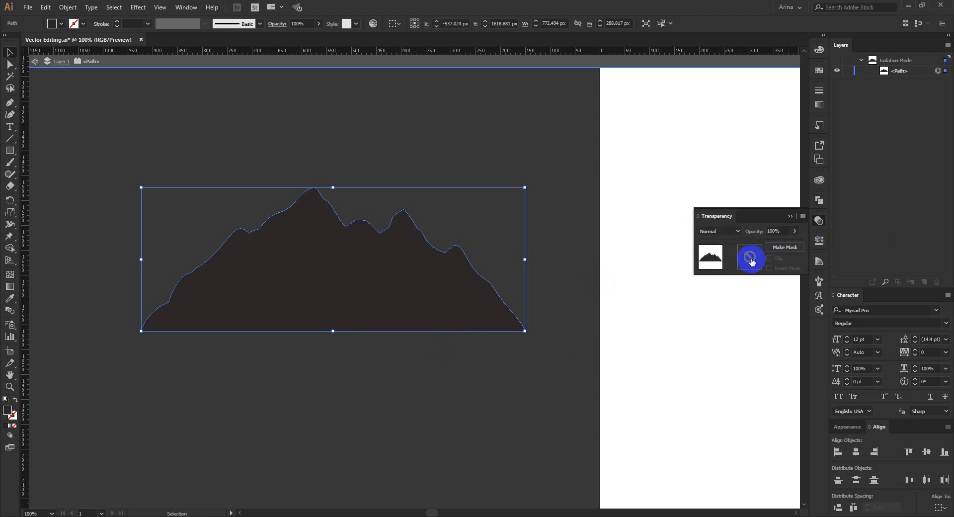
left_click(769, 258)
left_click(430, 401)
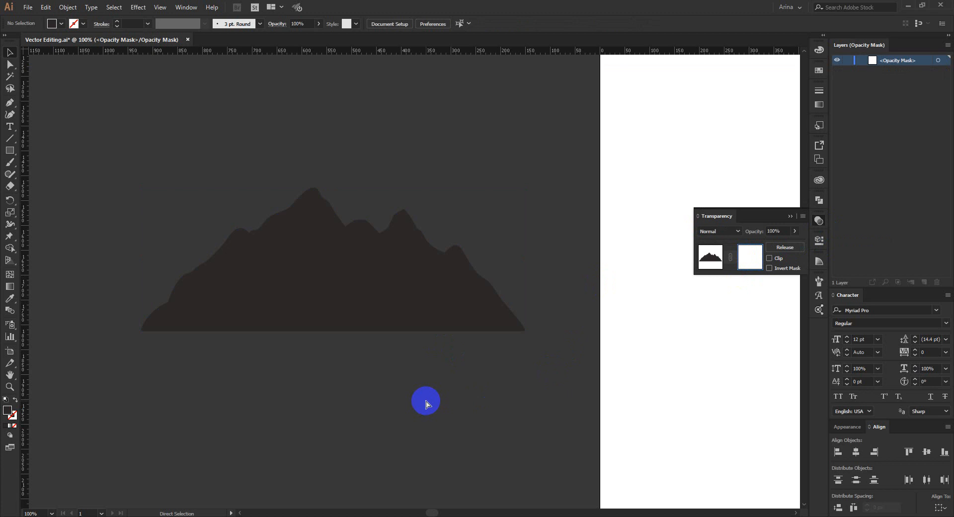
key("ctrl+f")
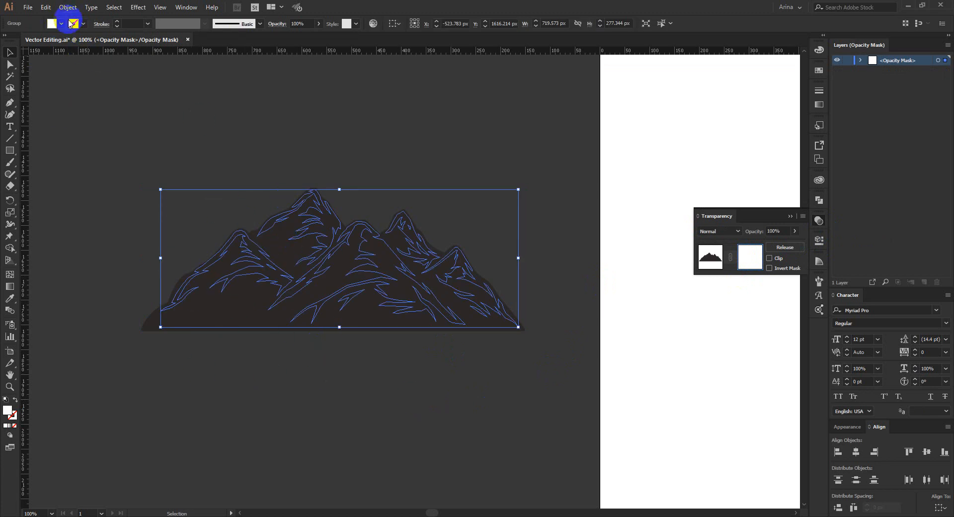
- Fill the pasted highlight shapes with black, then exit the opacity mask and isolation mode
left_click(61, 24)
left_click(27, 40)
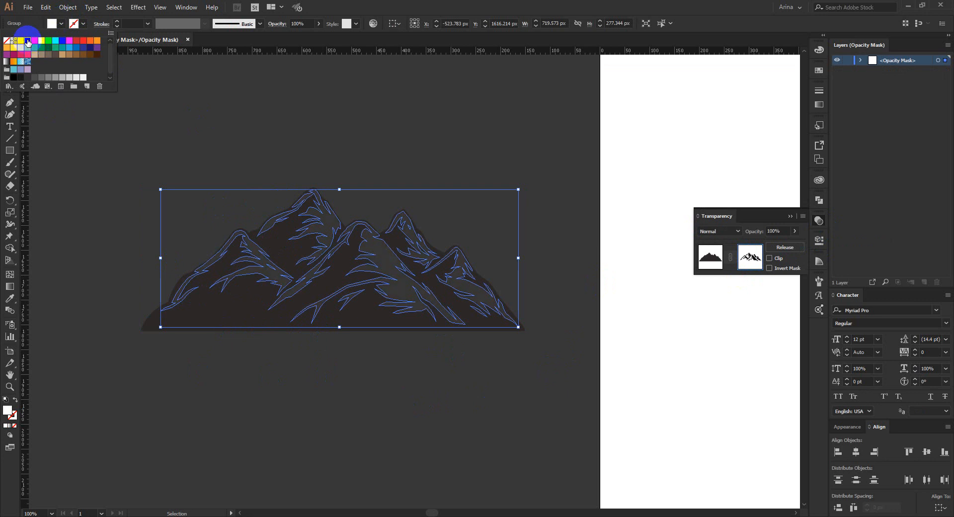
left_click(209, 109)
left_click(209, 109)
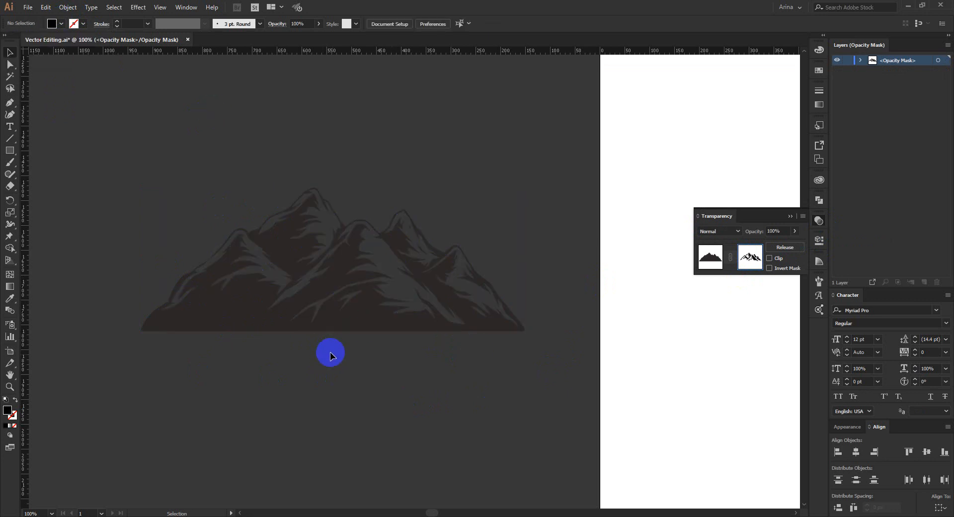
left_click(715, 262)
double_click(362, 403)
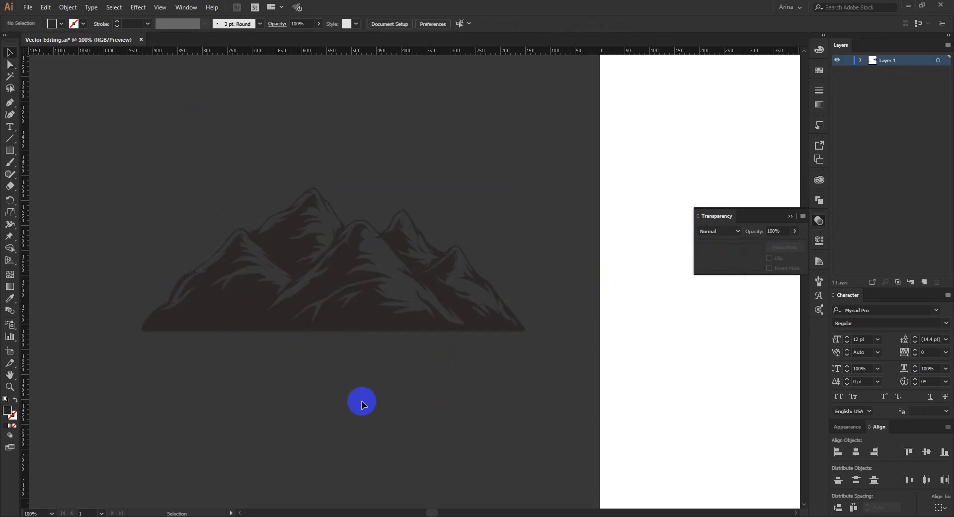
- Move the masked mountain from the dark canvas onto the artboard below the biker and check its transparent highlights
scroll(169, 245, "down", 2)
scroll(169, 244, "down", 2)
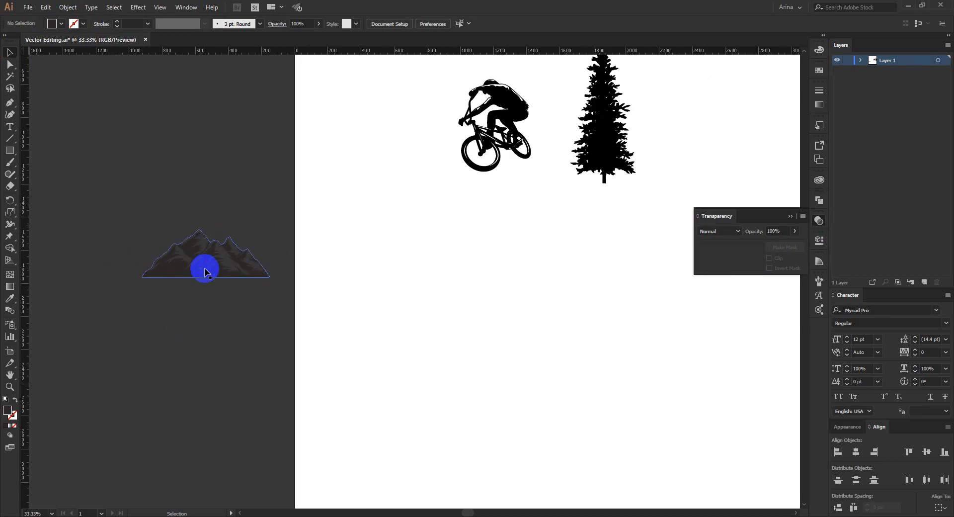
left_click_drag(213, 269, 498, 309)
left_click(523, 369)
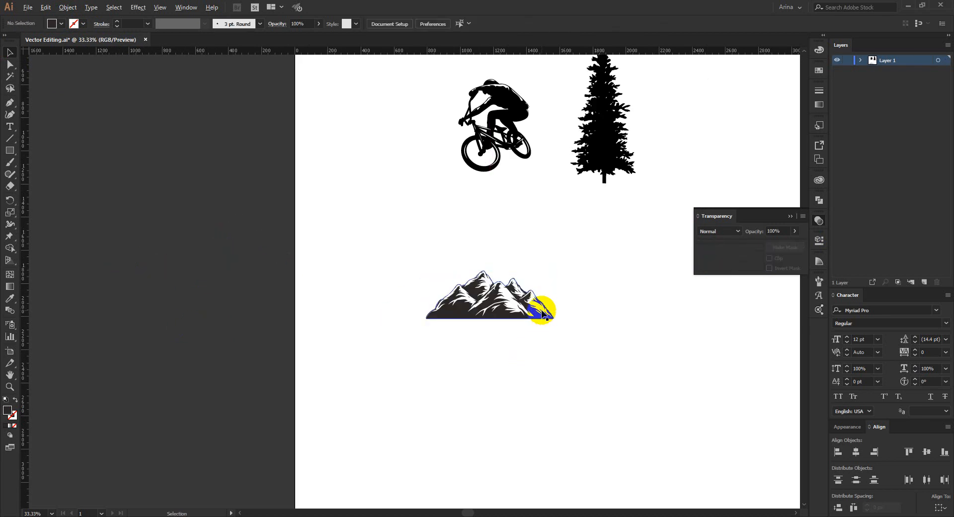
scroll(542, 311, "up", 2)
scroll(547, 318, "down", 1)
left_click_drag(586, 373, 270, 169)
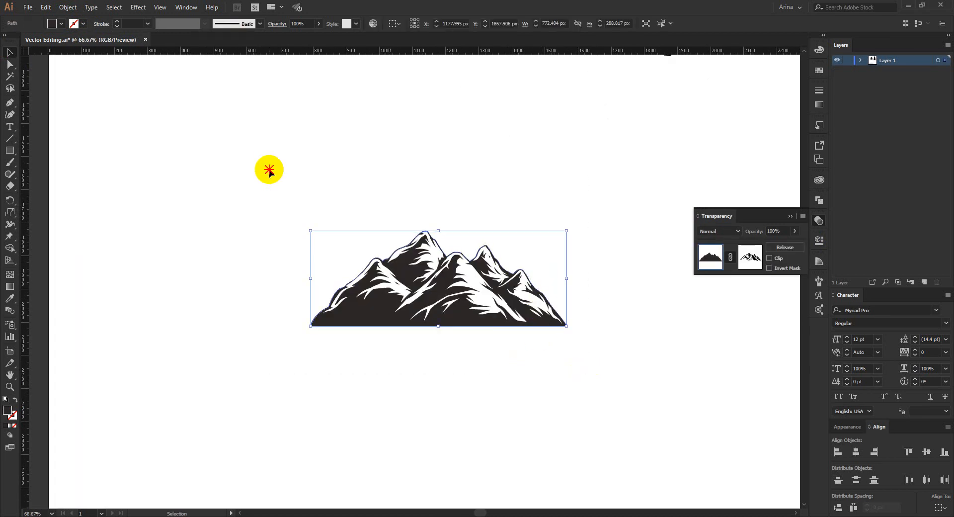
left_click(424, 362)
scroll(424, 362, "down", 1)
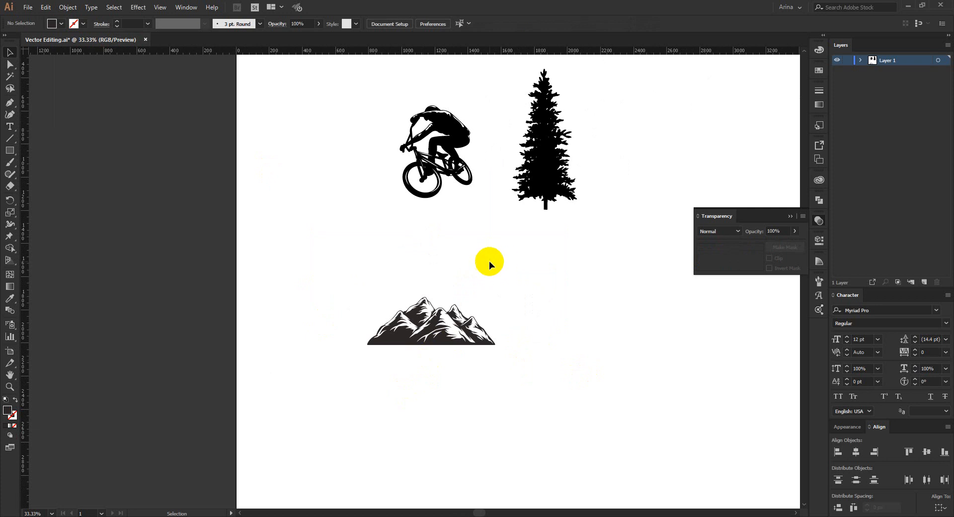
- Move the biker beside the mountain's upper-left side and scale it down to about 264 by 337 px
scroll(489, 261, "up", 1)
left_click_drag(438, 185, 337, 282)
left_click_drag(336, 215, 337, 233)
left_click(479, 282)
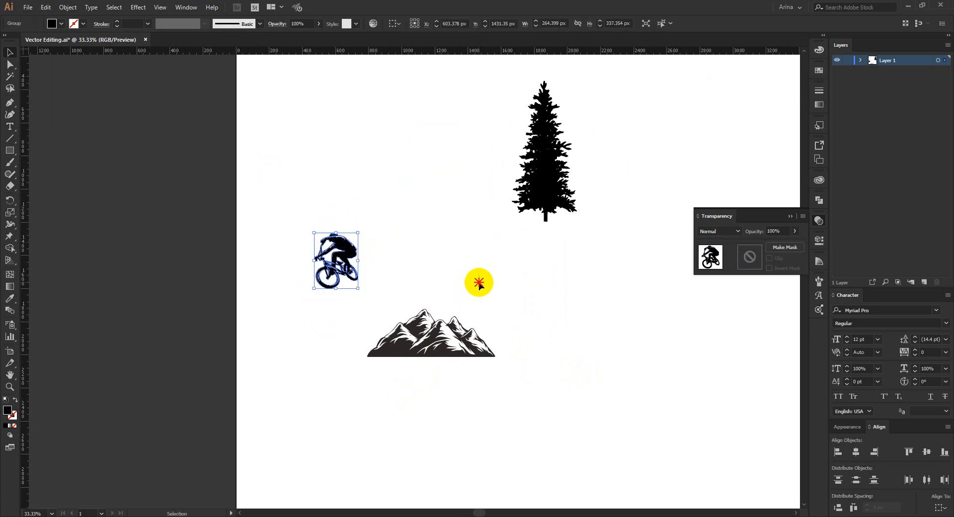
- Place the biker over the mountain's highest peaks so its wheels overlap the ridge
scroll(399, 318, "up", 3)
left_click(245, 155)
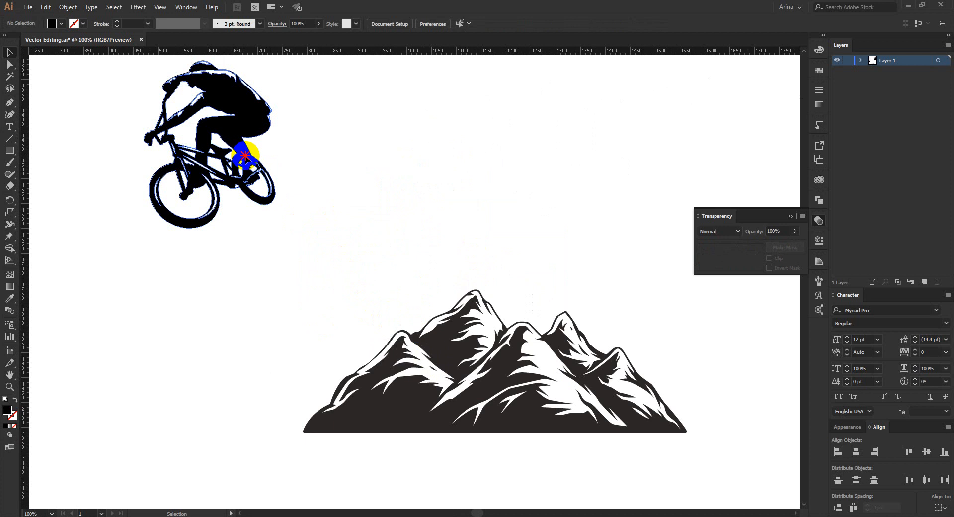
left_click_drag(246, 155, 525, 287)
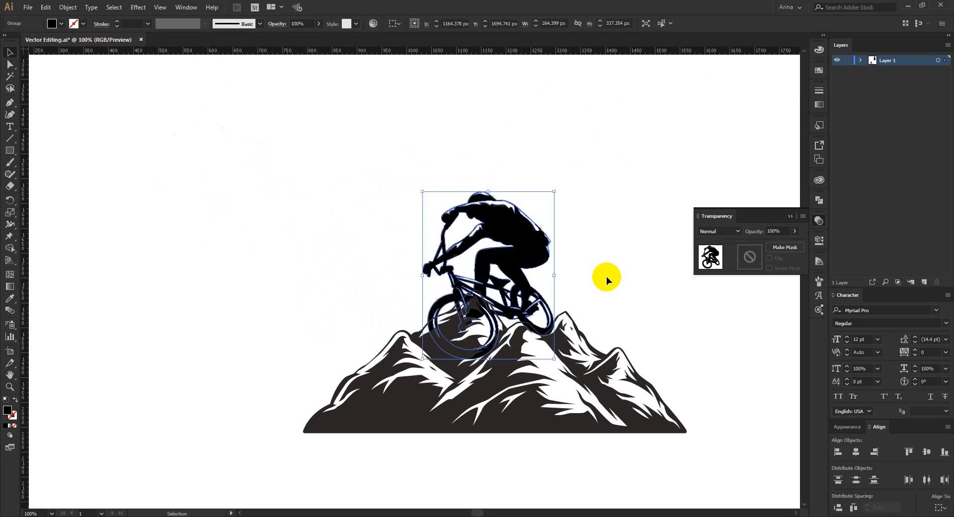
left_click(606, 277)
- Enlarge the biker to about 322 by 411 px and shift it slightly down and to the left on the peaks
scroll(471, 250, "up", 1)
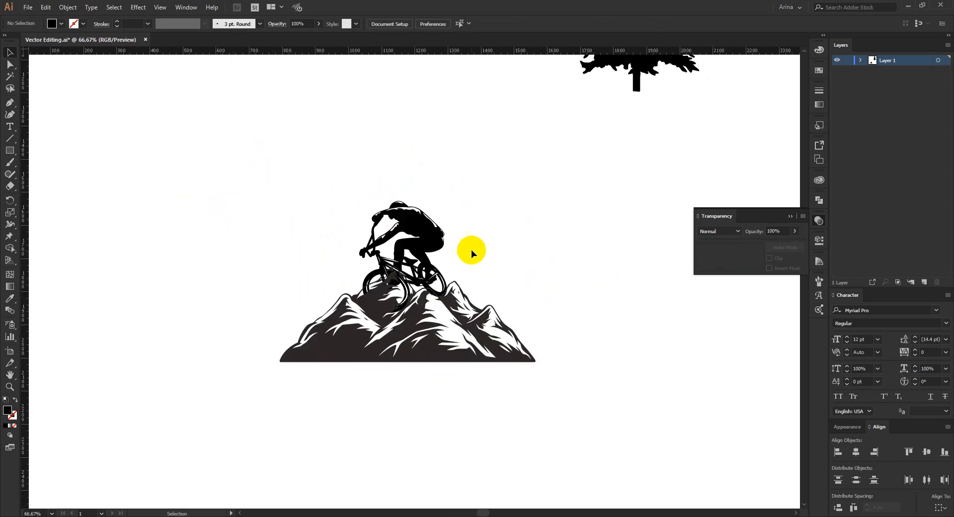
scroll(451, 247, "down", 2)
left_click(439, 246)
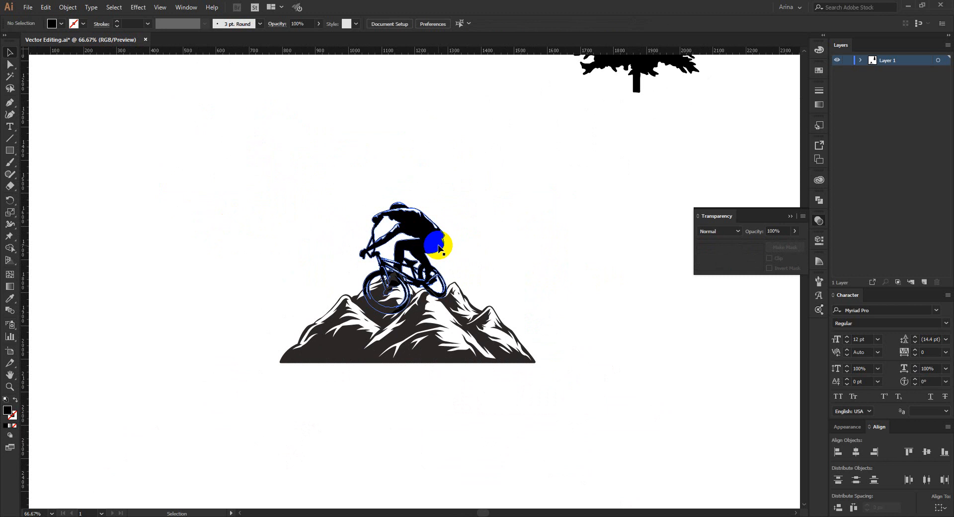
left_click(438, 245)
left_click_drag(406, 202, 406, 178)
scroll(464, 236, "up", 1)
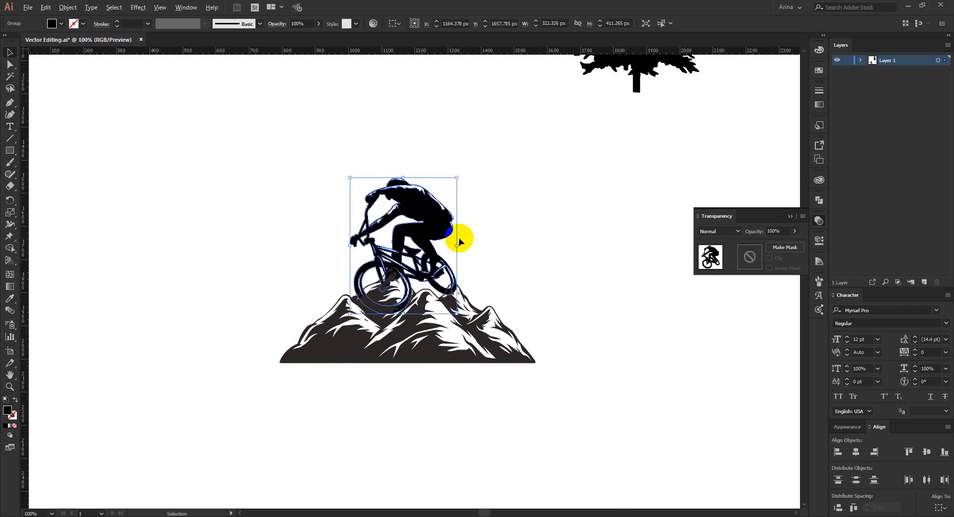
left_click_drag(416, 228, 408, 234)
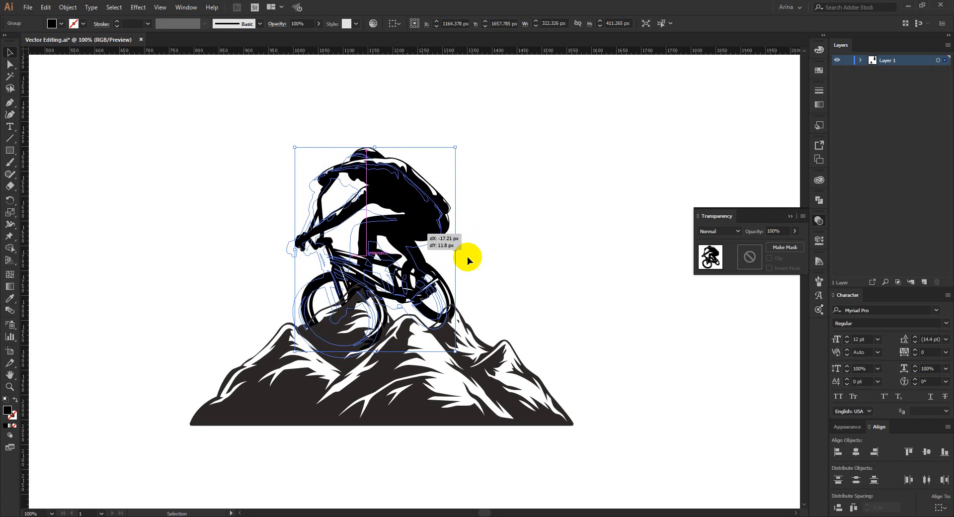
left_click(520, 273)
- Align the biker and the mountain to each other by their horizontal centers
scroll(520, 273, "down", 1)
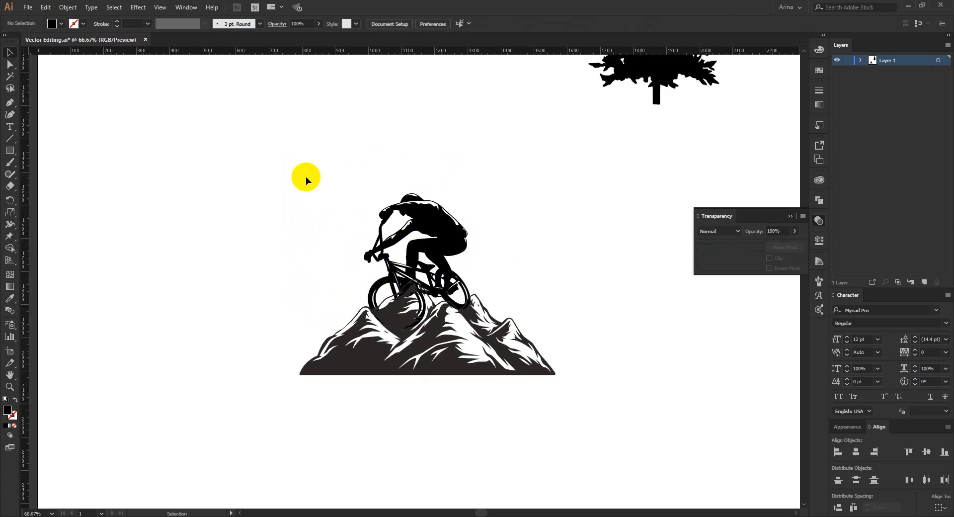
left_click_drag(283, 151, 569, 415)
left_click(426, 27)
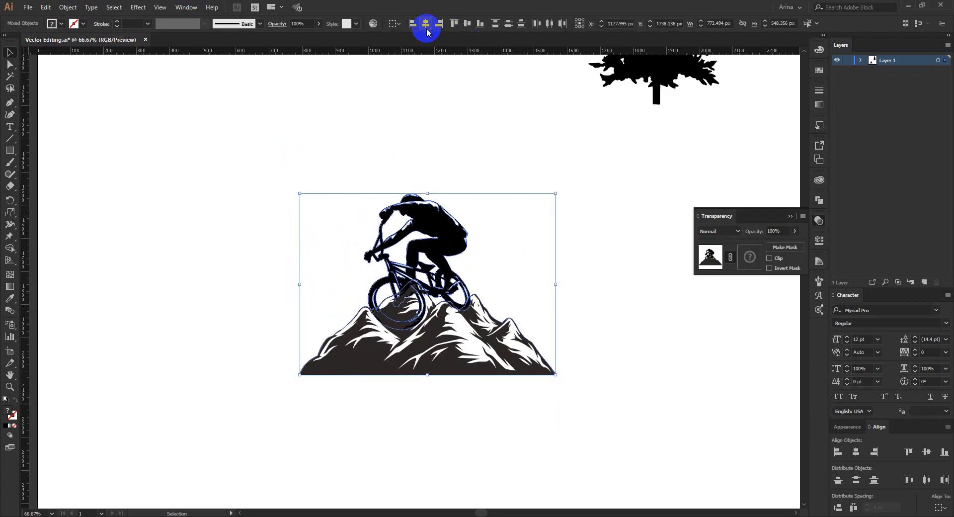
left_click(421, 116)
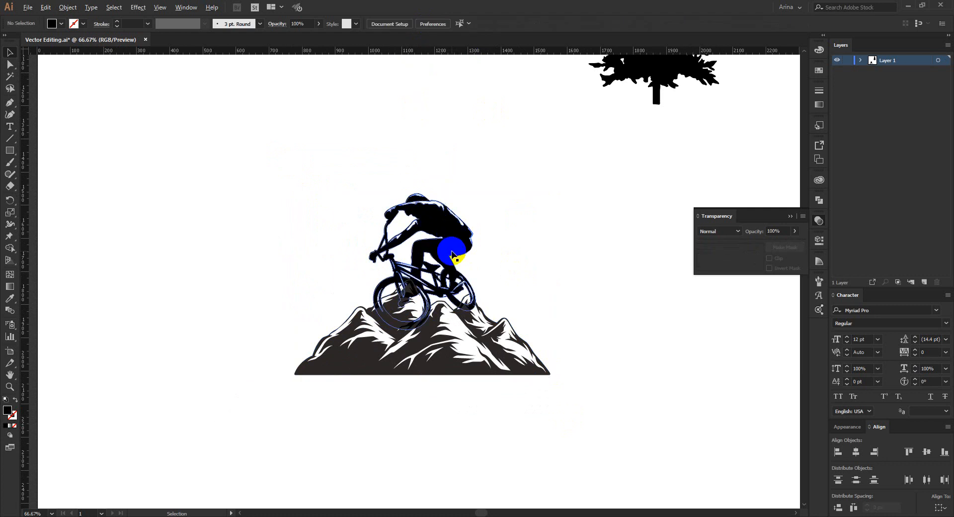
- Nudge the biker slightly to the left on the mountain
scroll(450, 251, "up", 1)
left_click_drag(453, 250, 445, 252)
left_click(524, 263)
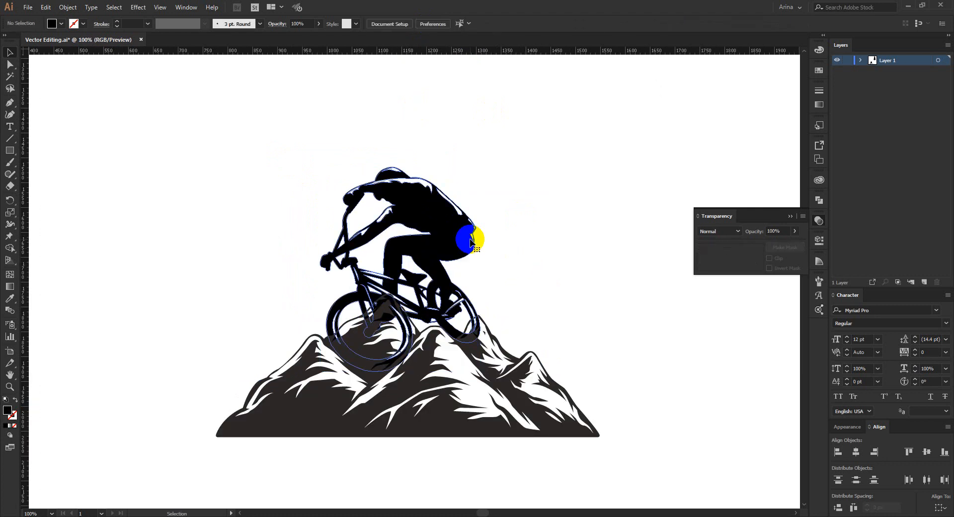
- Create an offset path of the biker with a 5 px offset and Miter joins
left_click(455, 215)
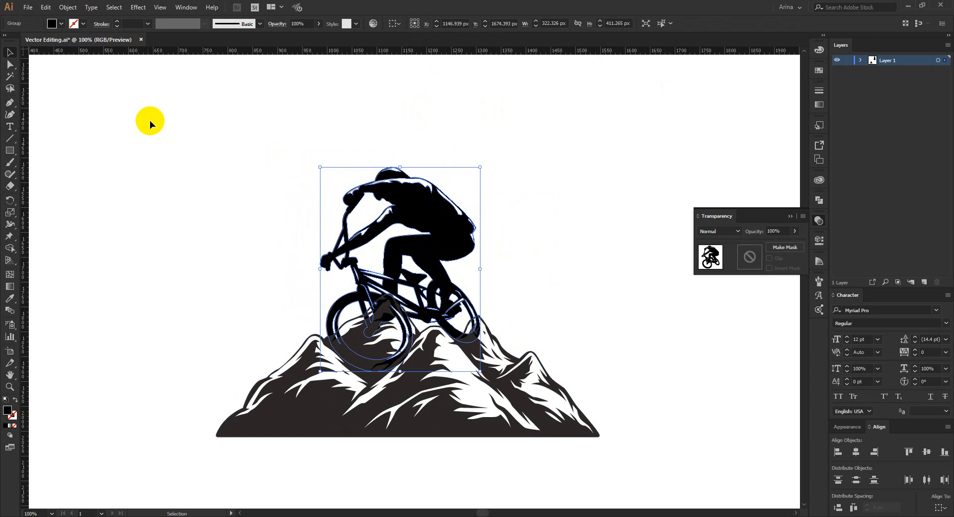
left_click(60, 7)
mouse_move(74, 234)
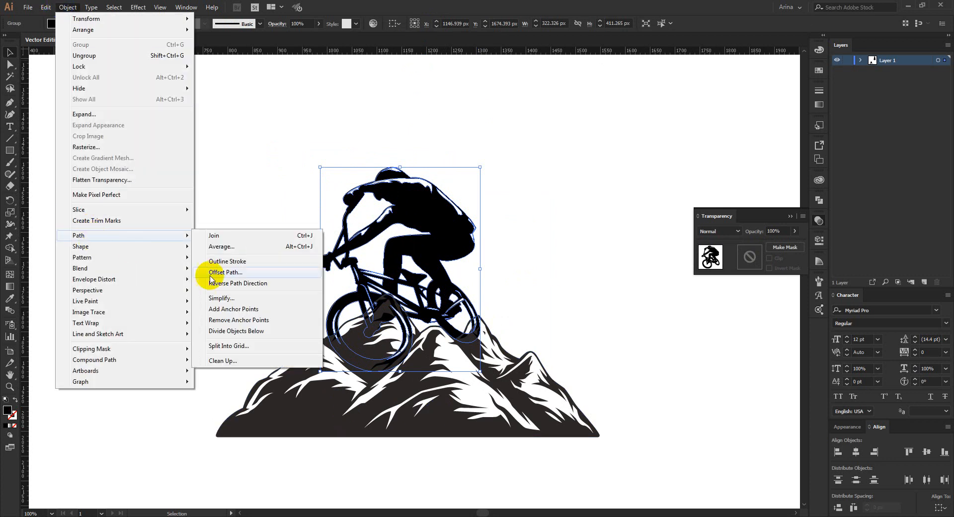
left_click(224, 273)
left_click(61, 143)
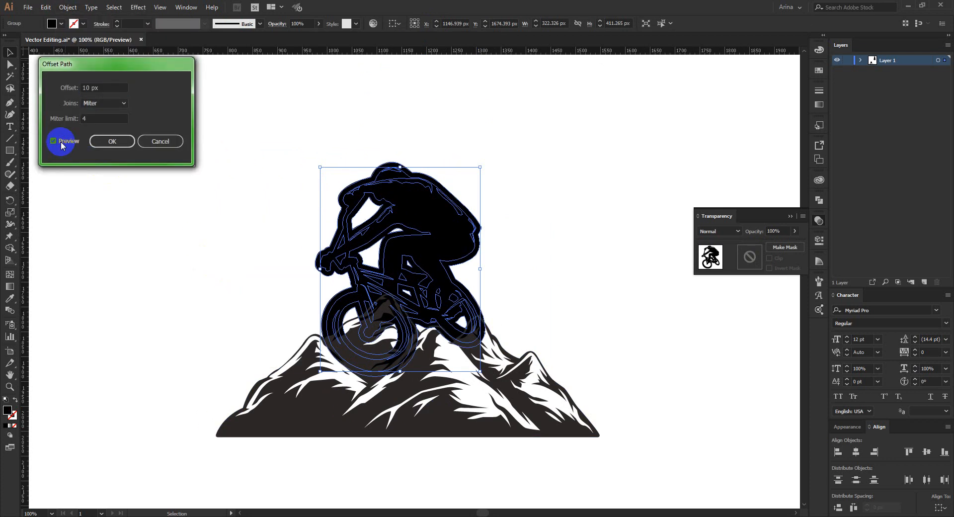
double_click(94, 88)
type("5")
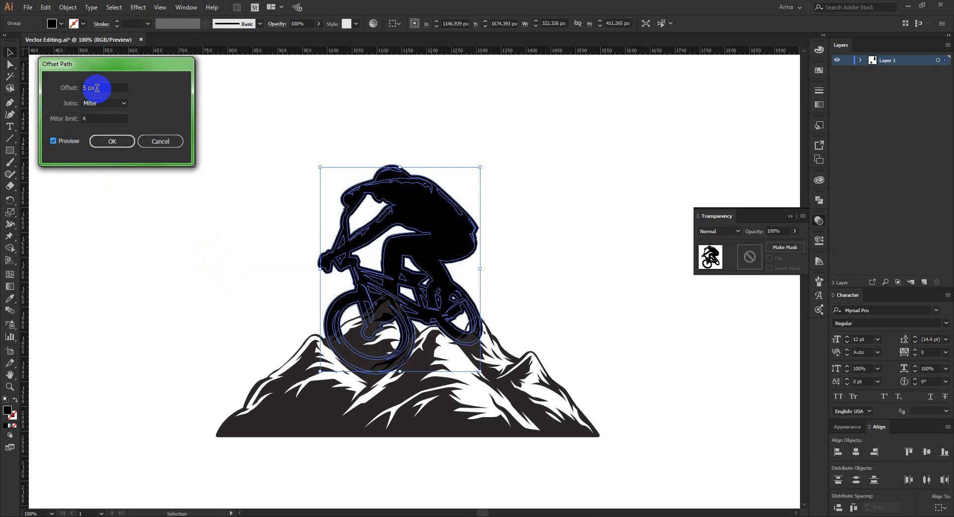
left_click(112, 143)
- Cut the biker's offset shape and paste it in place inside the mountain's opacity mask
key("a")
left_click(579, 420)
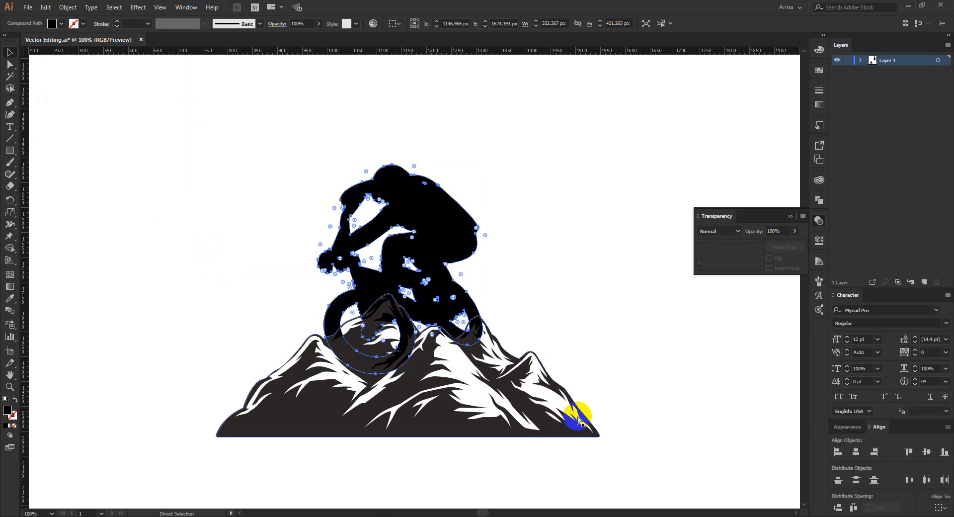
key("ctrl+x")
left_click(518, 389)
left_click(751, 257)
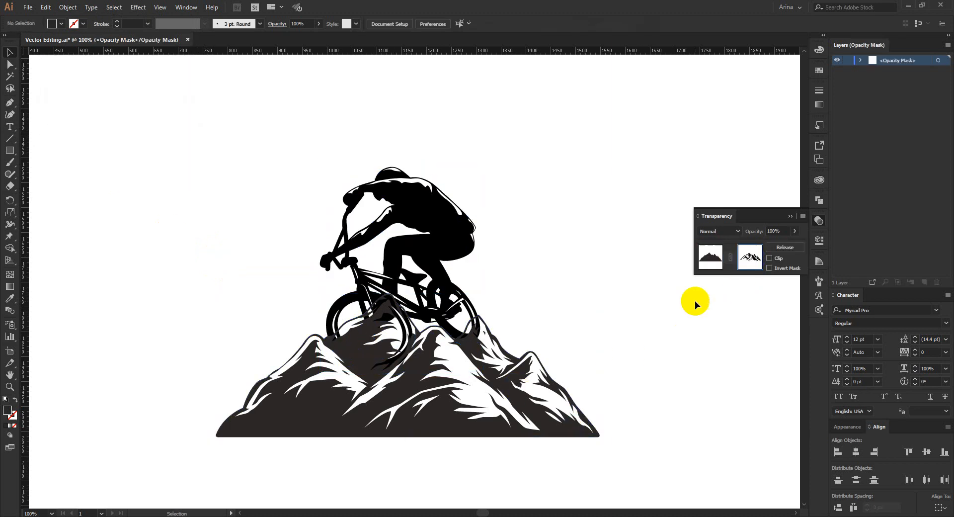
key("ctrl+f")
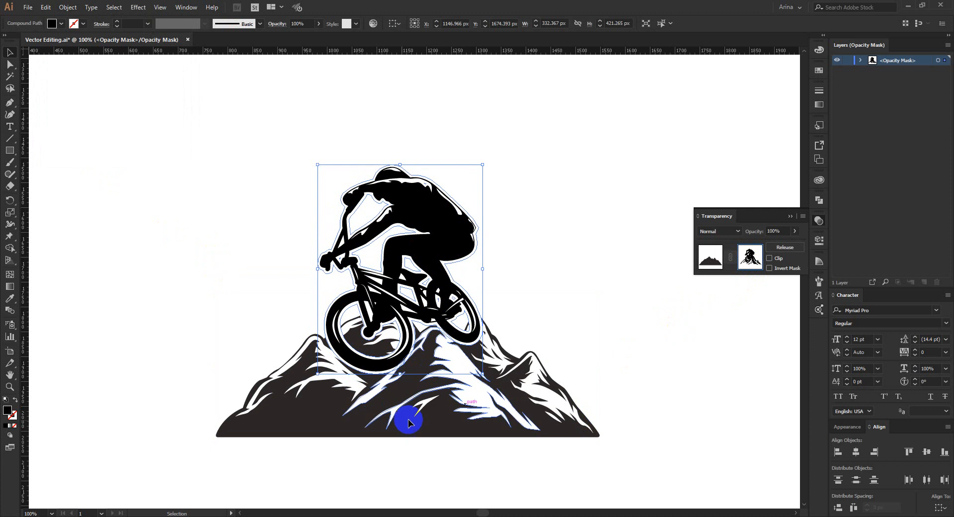
- Fill the offset shape in the mask with black and return to editing the artwork
left_click(60, 23)
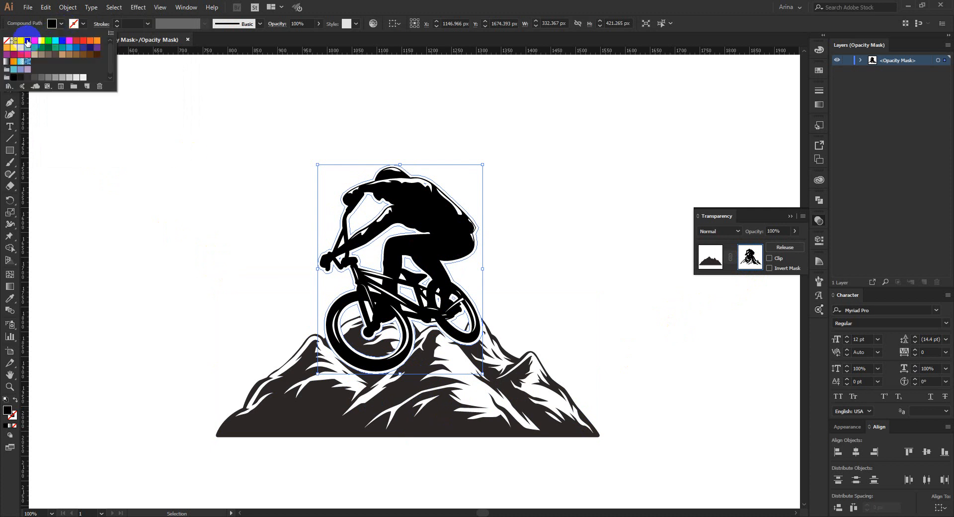
left_click(708, 259)
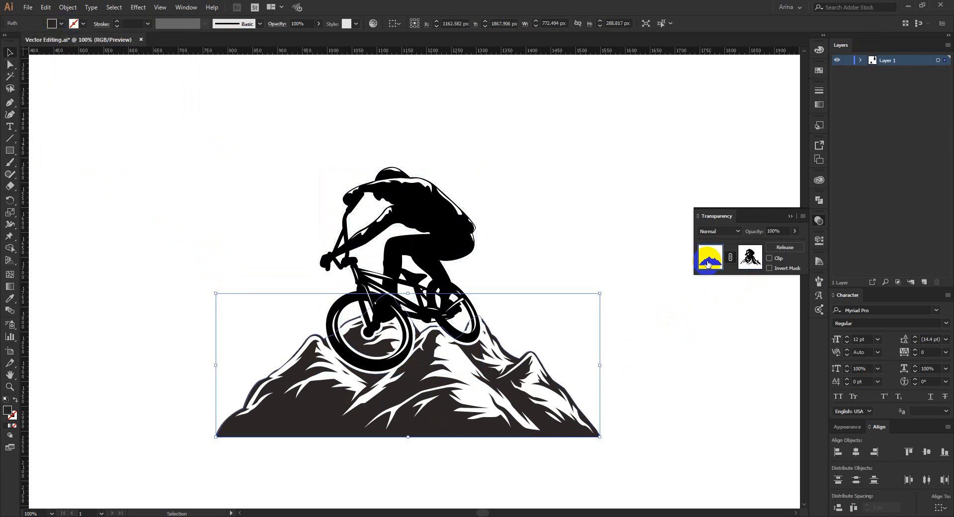
left_click(568, 237)
- Group the biker and the masked mountain together
scroll(270, 269, "down", 1)
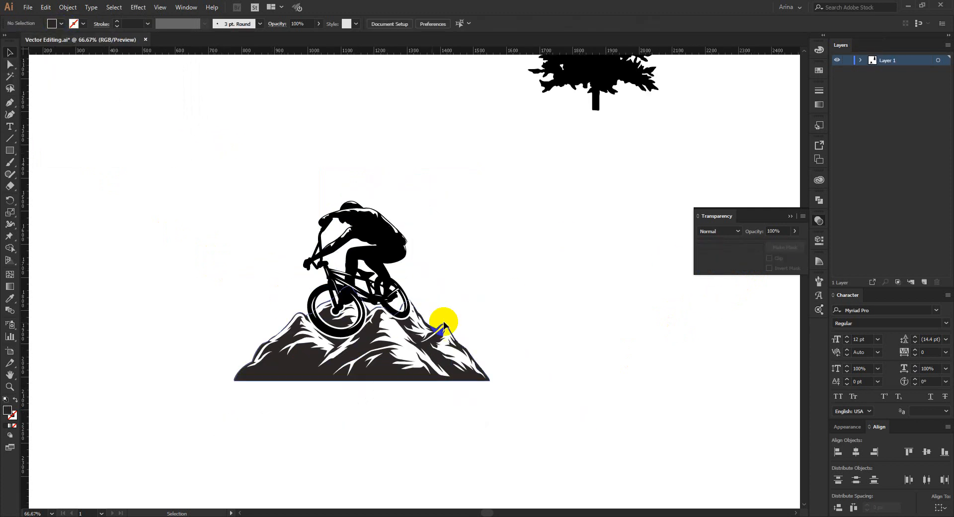
scroll(248, 236, "down", 1)
left_click_drag(196, 171, 482, 419)
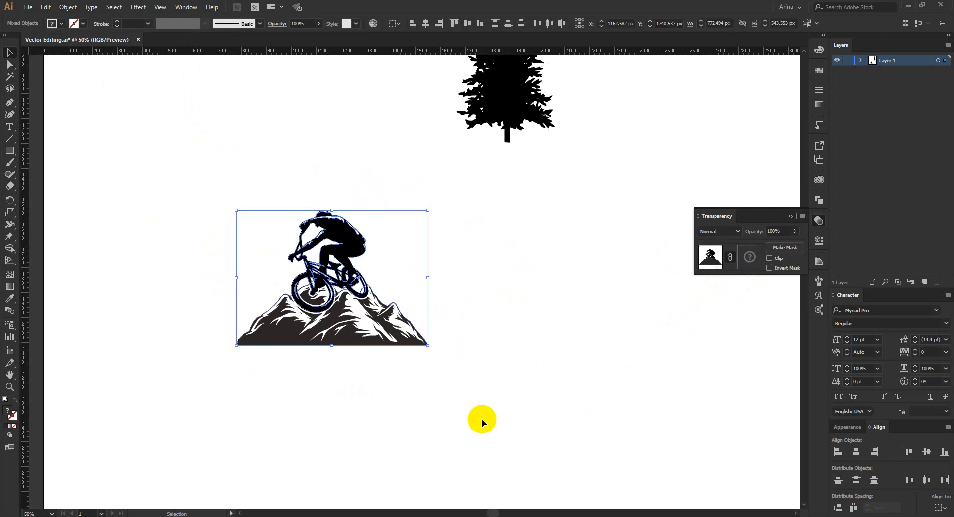
key("ctrl+g")
left_click(211, 267)
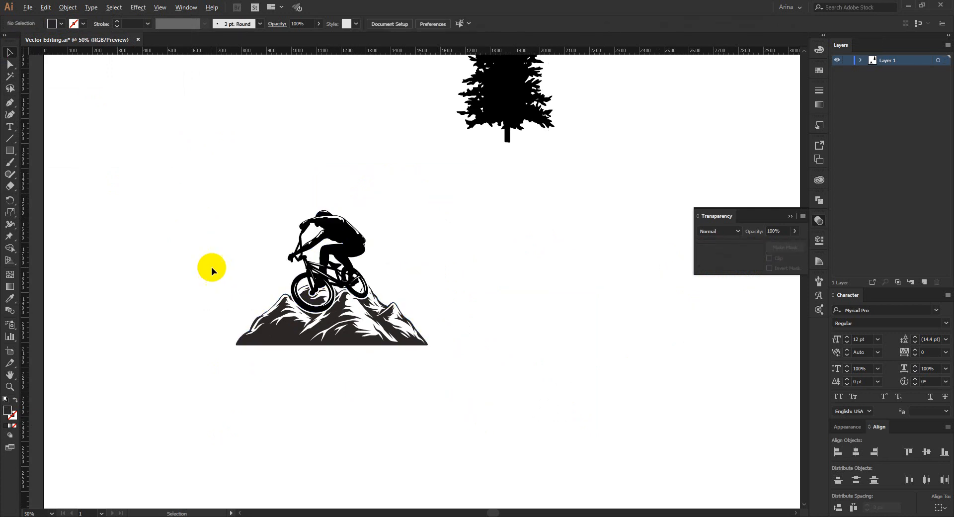
scroll(211, 267, "up", 1)
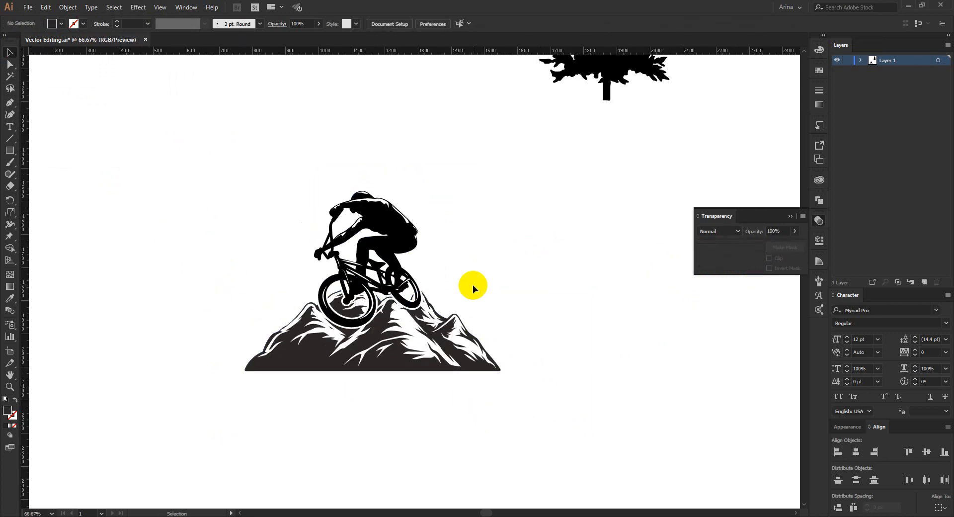
left_click_drag(194, 149, 531, 423)
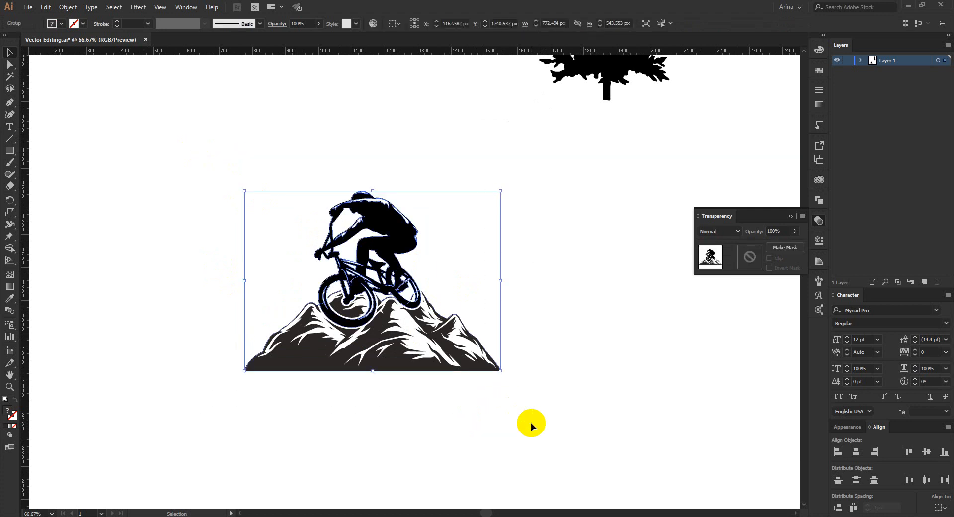
left_click(532, 423)
left_click_drag(547, 419, 558, 452)
left_click(463, 416)
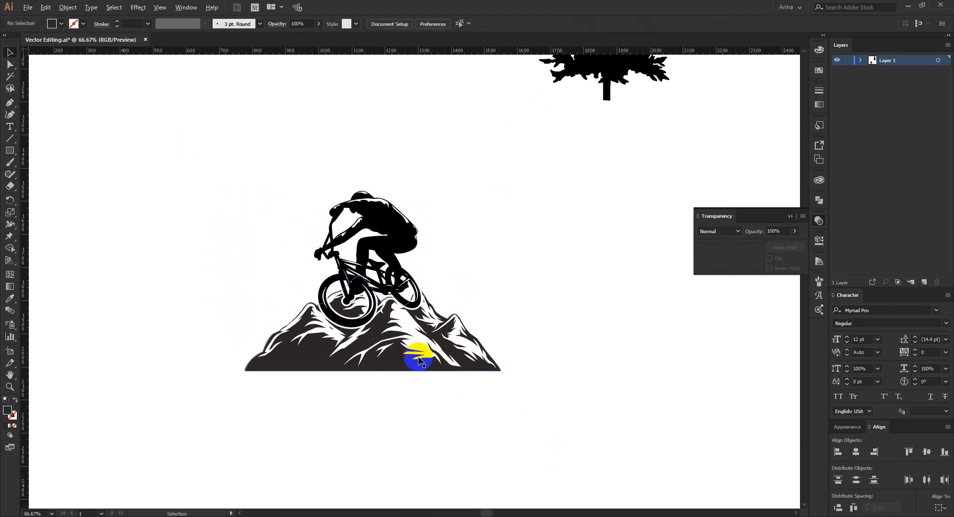
scroll(414, 354, "down", 1)
scroll(431, 420, "down", 1)
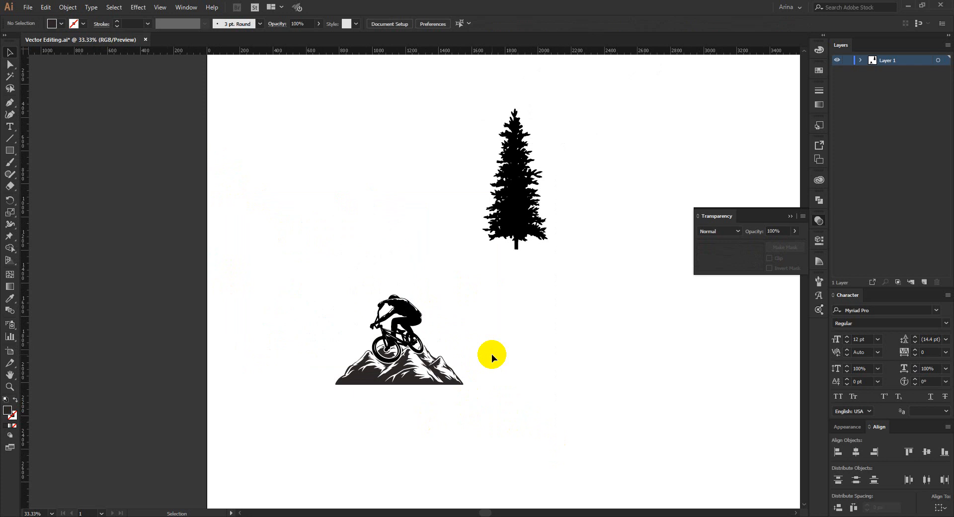
scroll(435, 412, "up", 1)
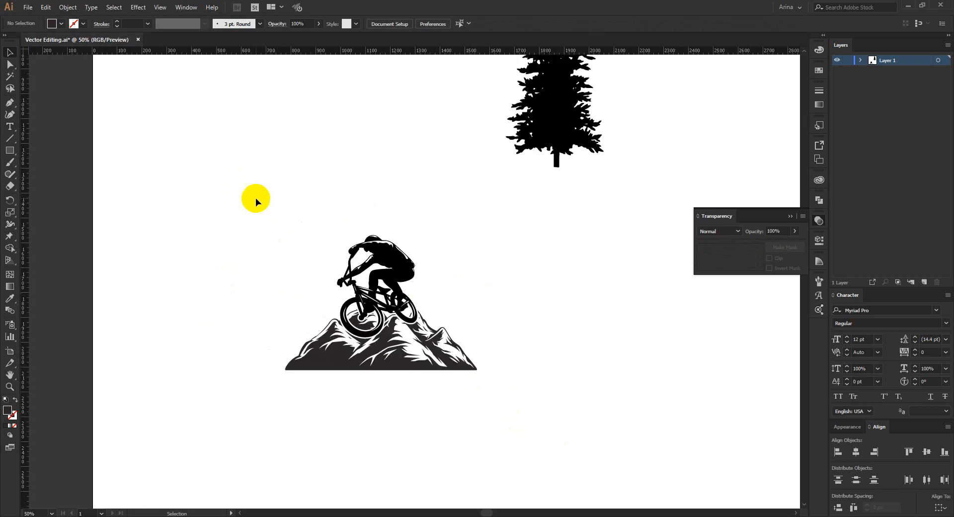
left_click_drag(256, 198, 527, 437)
left_click(526, 424)
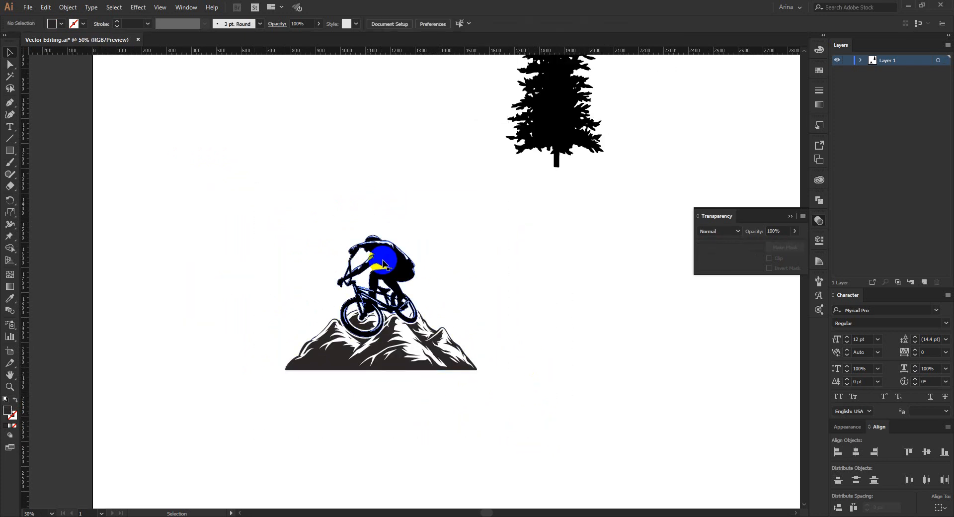
scroll(366, 270, "up", 1)
left_click_drag(194, 172, 595, 461)
left_click_drag(500, 202, 150, 400)
left_click_drag(201, 186, 560, 457)
left_click(629, 466)
left_click_drag(654, 487, 582, 474)
left_click(207, 144)
left_click(524, 335)
key("ctrl+minus")
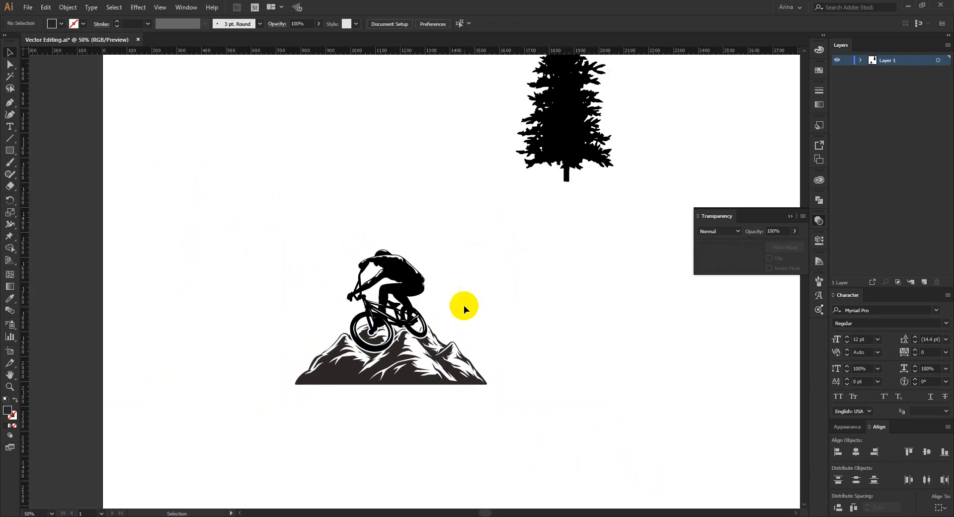
scroll(402, 356, "up", 1)
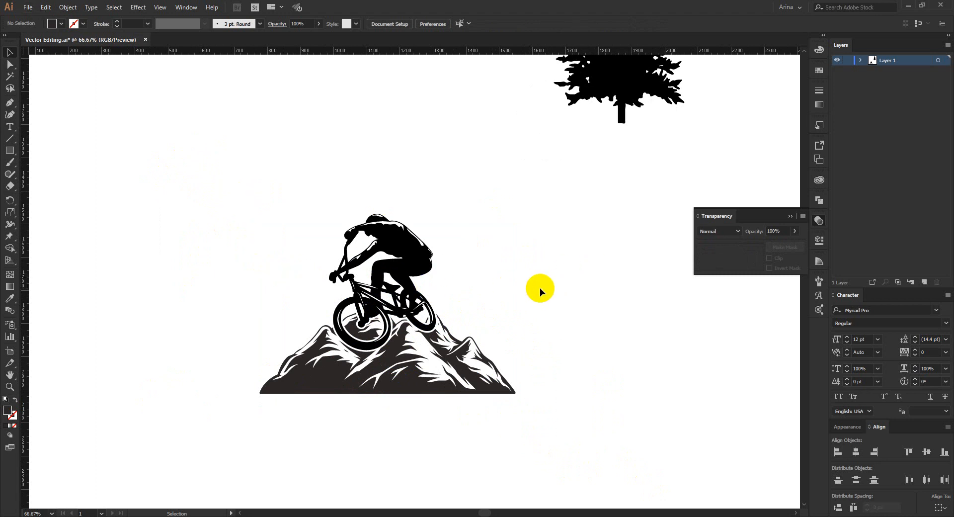
left_click_drag(208, 189, 666, 473)
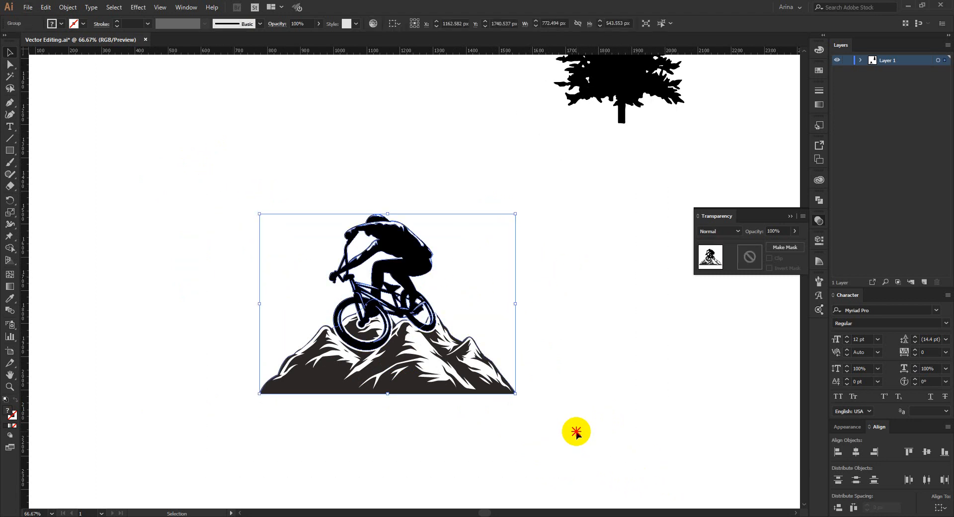
left_click(487, 303)
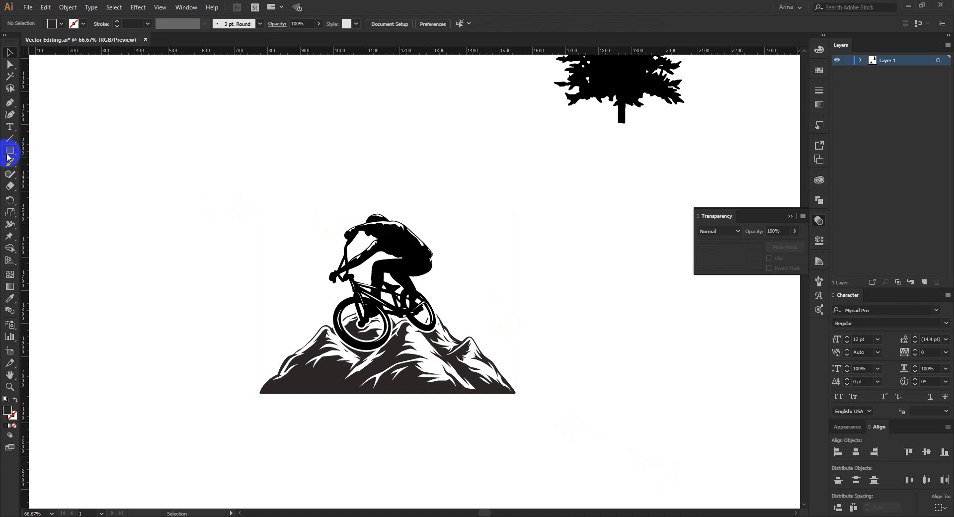
- Draw a circle about 525 px in diameter around the biker, with a dark stroke and no fill
left_click_drag(7, 157, 62, 177)
mouse_move(395, 368)
left_mouse_down()
mouse_move(386, 332)
mouse_move(477, 422)
left_mouse_up()
key("shift+x")
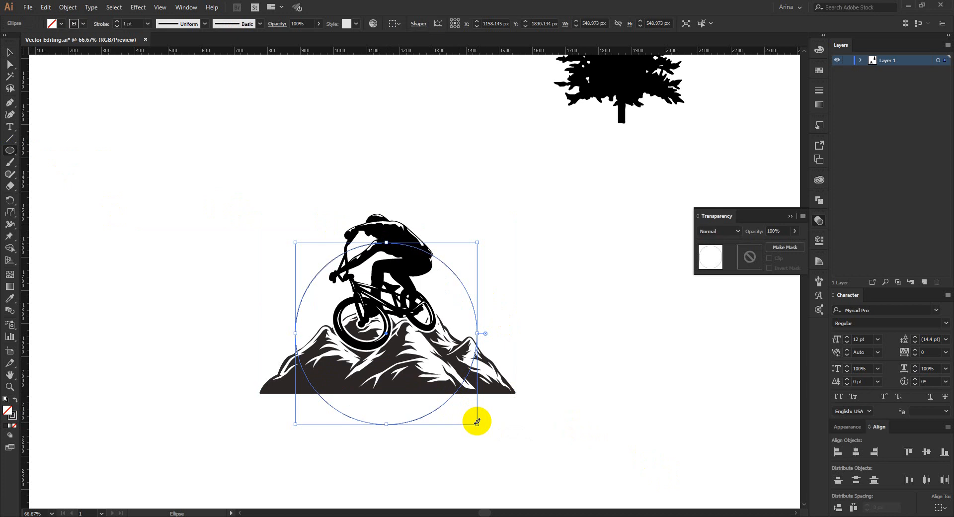
key("v")
left_click(521, 320)
left_click_drag(461, 283, 461, 240)
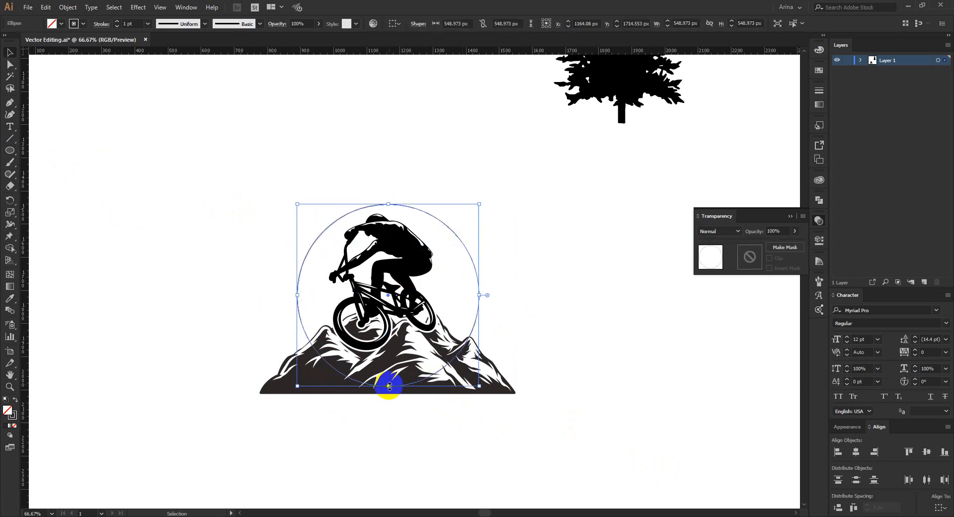
mouse_move(389, 385)
left_mouse_down()
mouse_move(392, 408)
mouse_move(395, 380)
left_mouse_up()
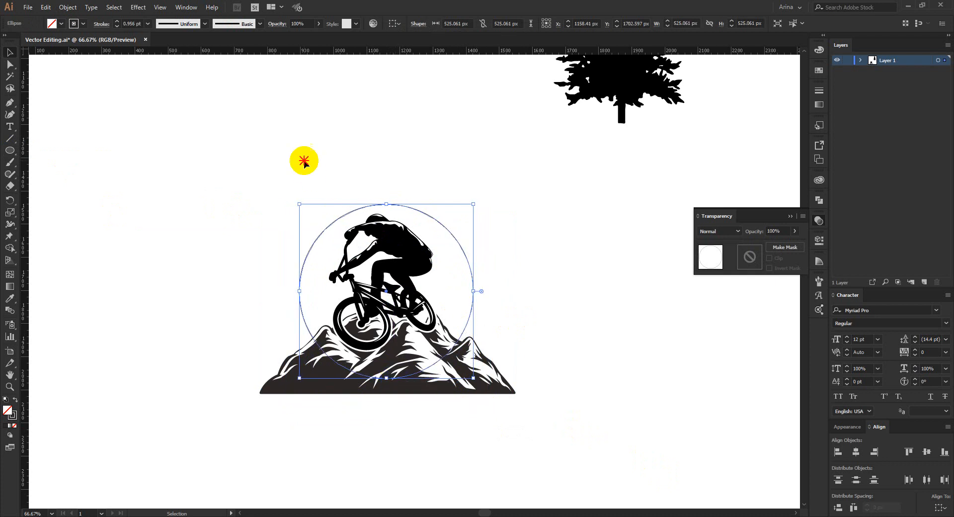
- Centre the circle and the biker-mountain group horizontally on each other, then shift the circle slightly left around the biker
left_click_drag(303, 159, 507, 464)
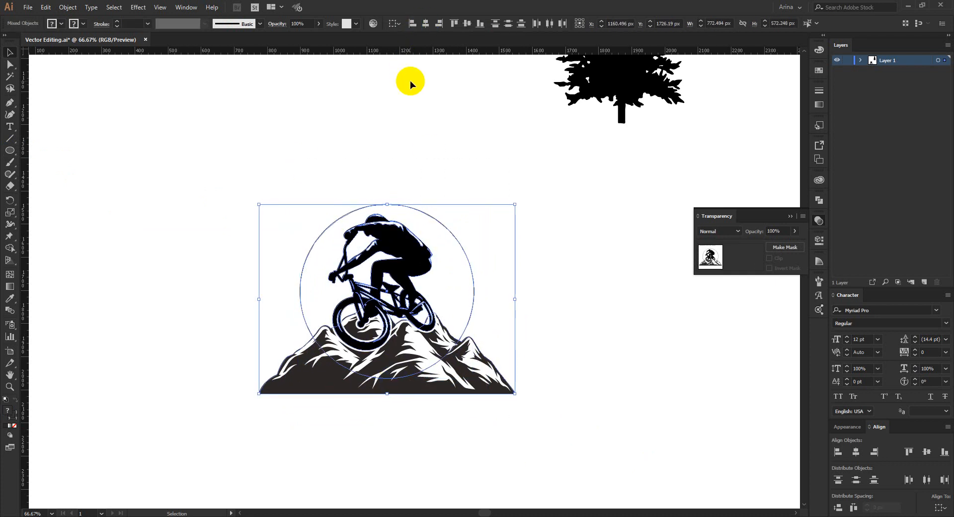
left_click(410, 144)
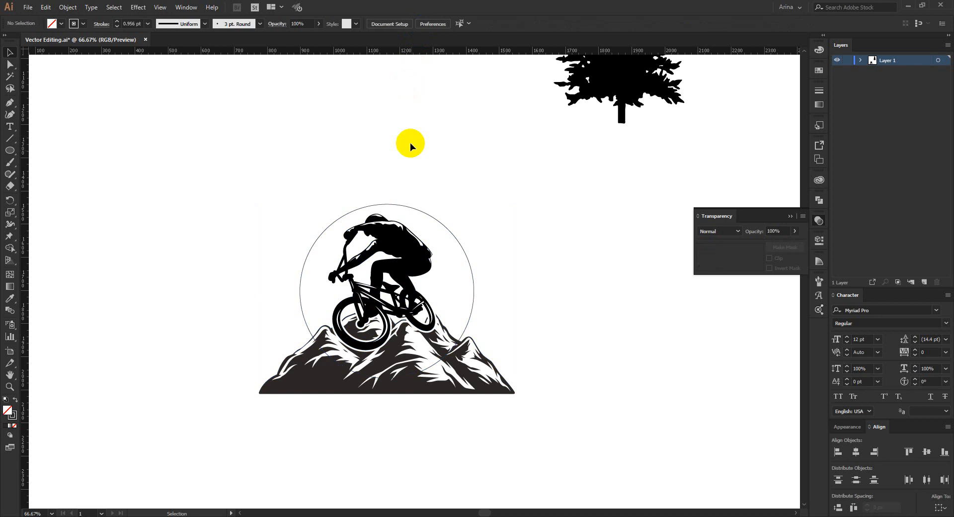
left_click(406, 209)
left_click_drag(405, 210, 404, 209)
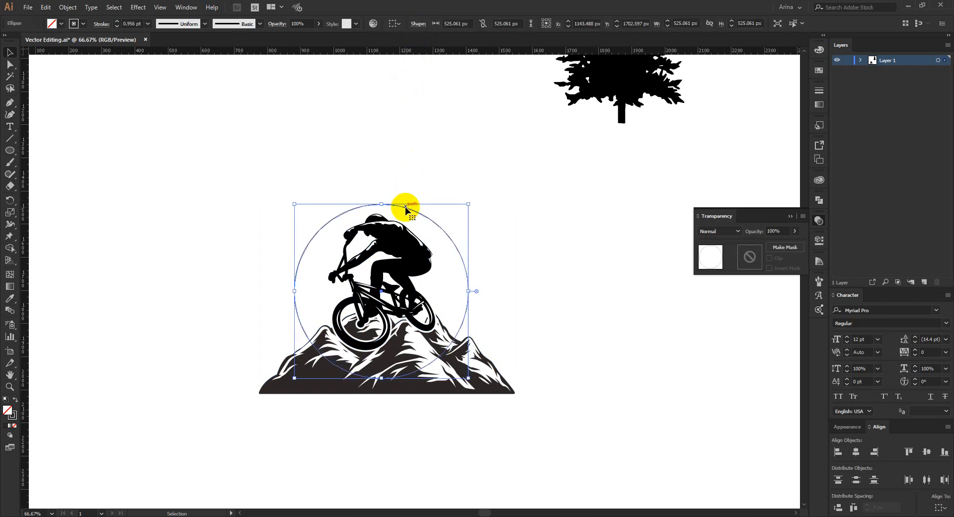
- Set the circle's stroke weight to 10 pt
left_click(132, 24)
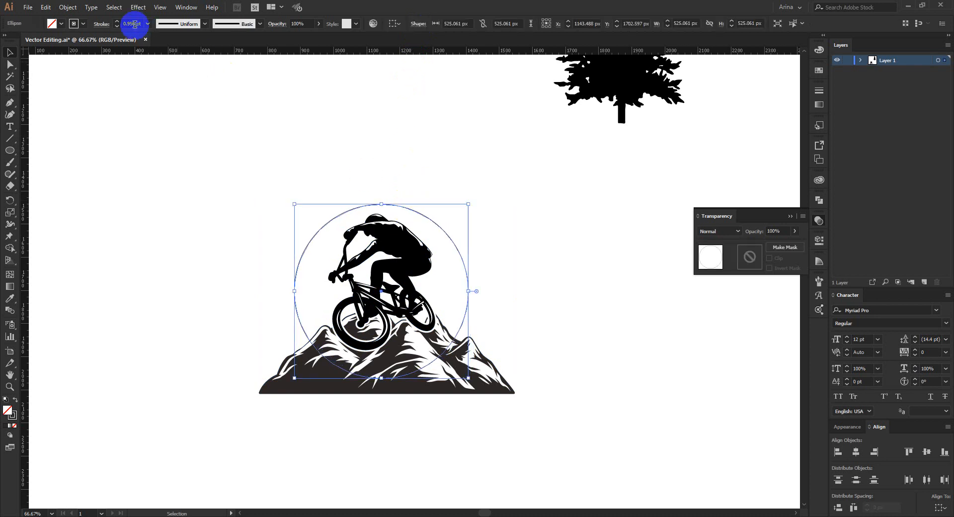
type("10")
key("Return")
- Add two larger concentric copies of the circle, about 621 px and 750 px in diameter
key("a")
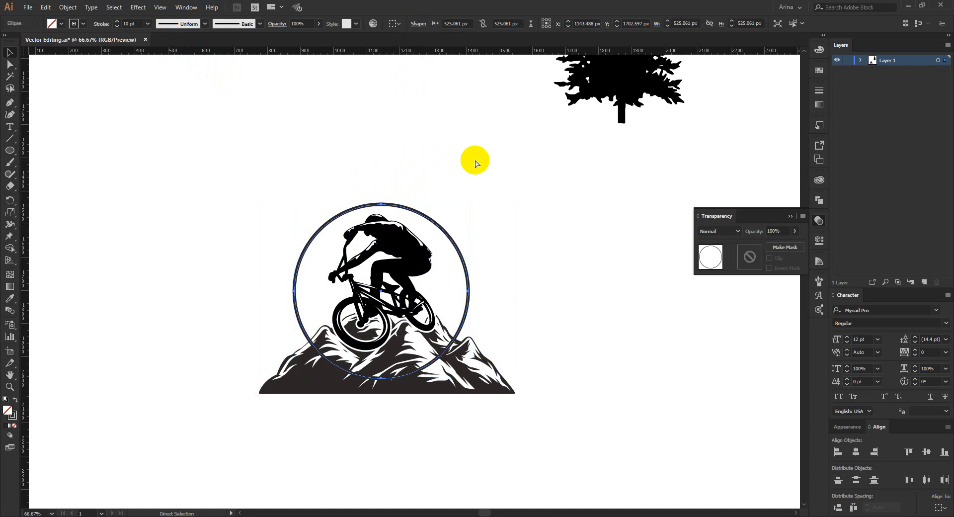
left_click_drag(380, 204, 383, 189)
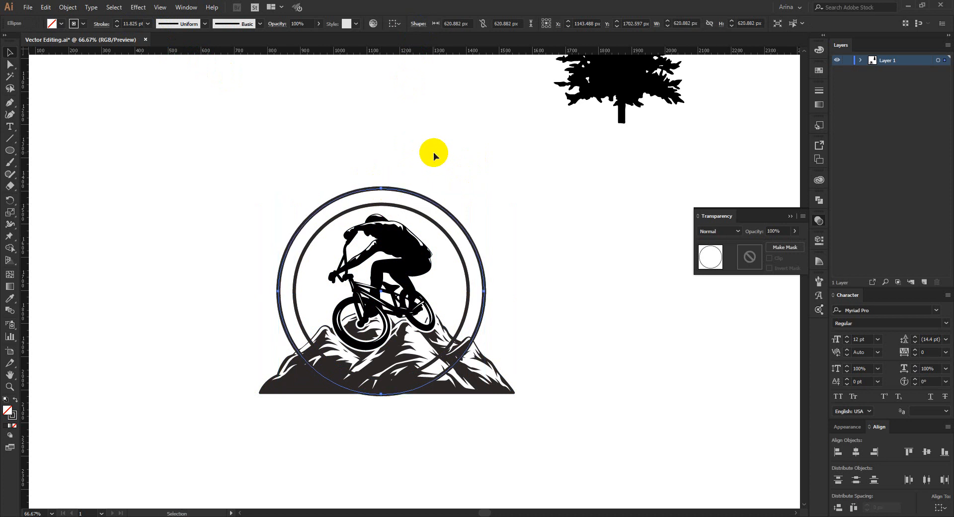
left_click(376, 192)
left_click_drag(381, 188, 383, 167)
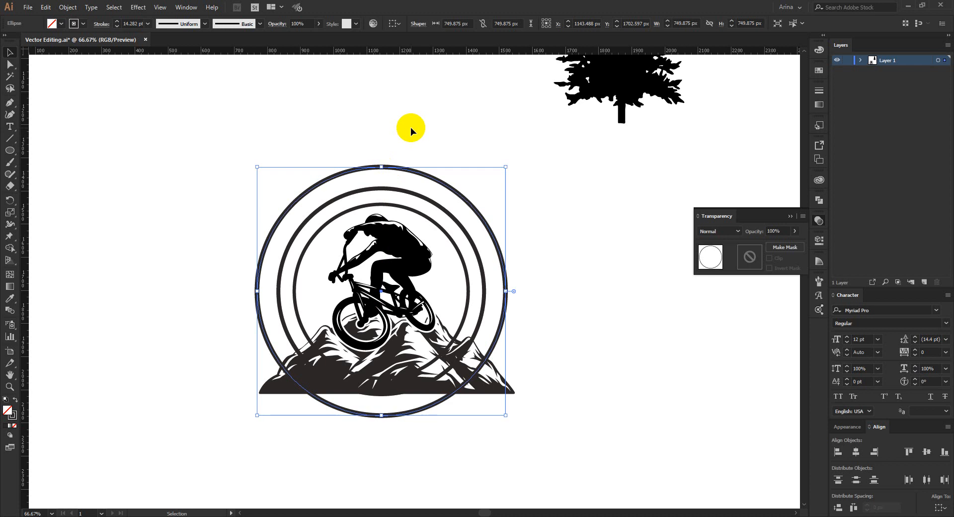
left_click(411, 127)
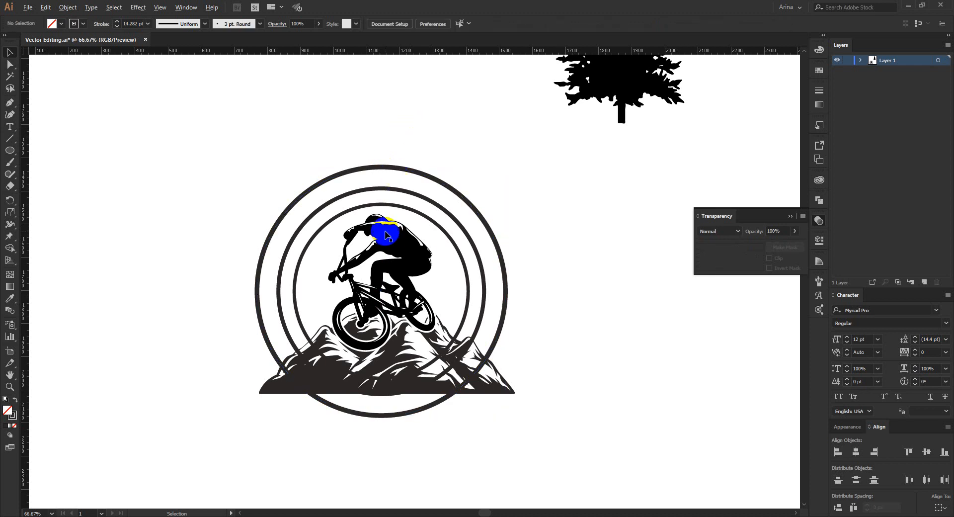
- Turn the middle circle into a text path with the Type on a Path tool and enter "LIFE IS BETTER IN THE MOUNTAIN" on it
scroll(383, 233, "up", 1)
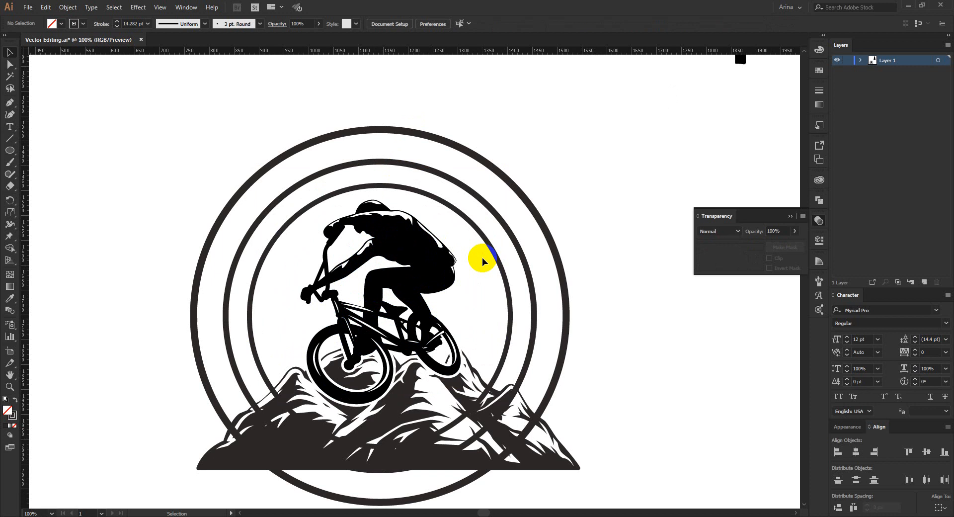
left_click(382, 163)
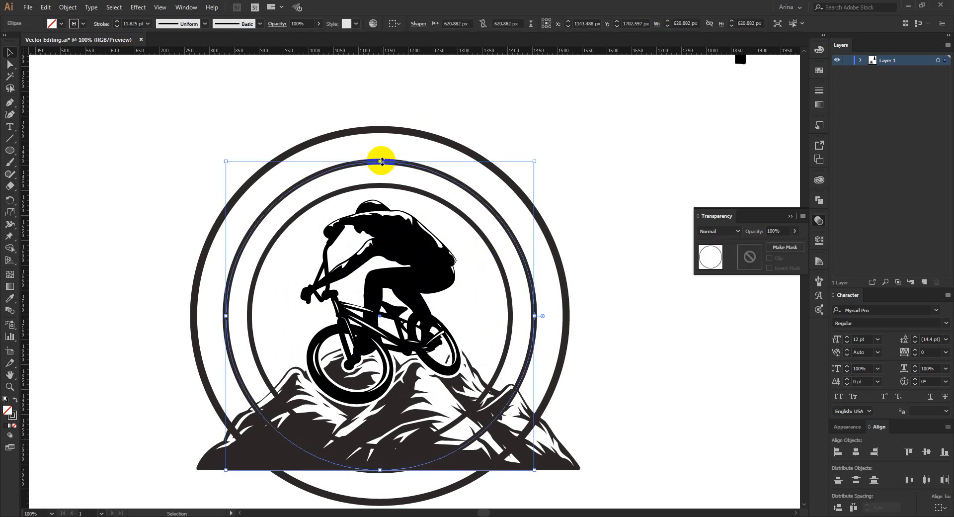
left_click(288, 132)
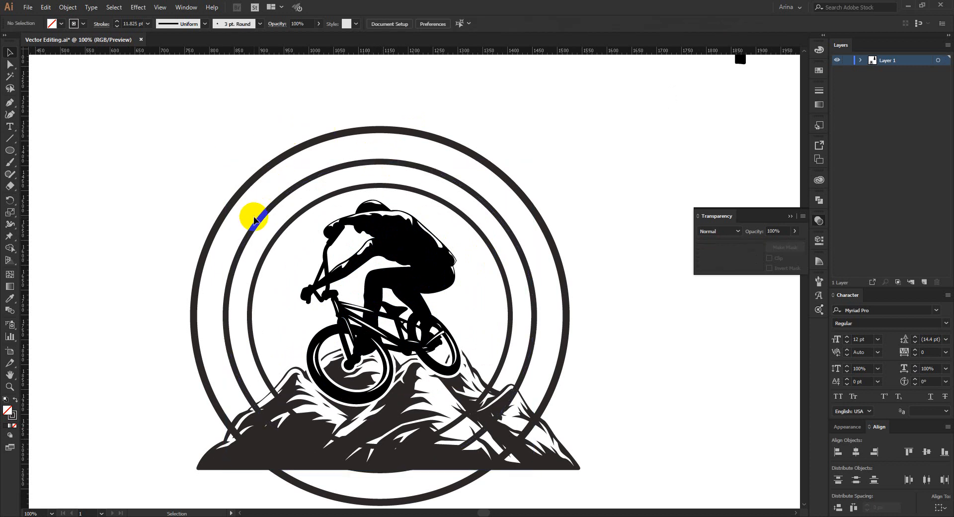
left_click(313, 180)
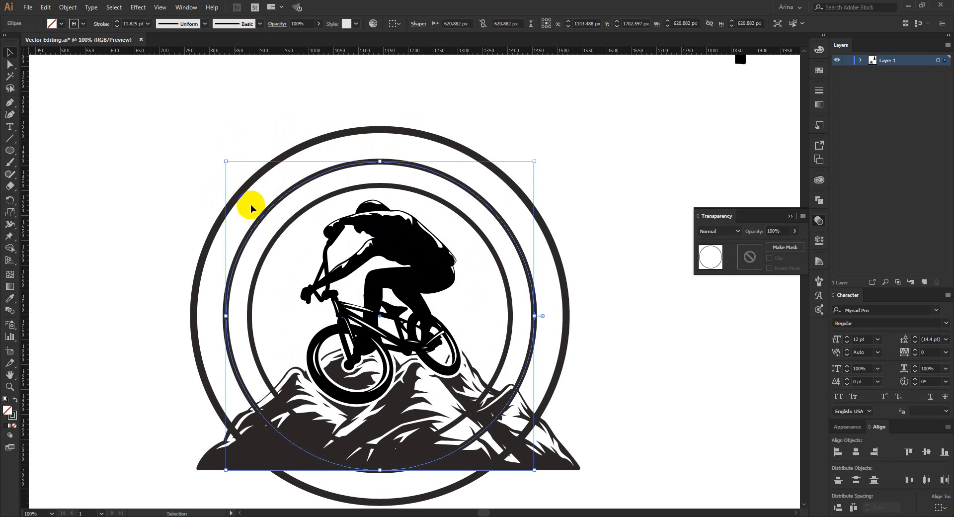
left_click_drag(252, 198, 270, 219)
key("a")
key("v")
left_click_drag(19, 131, 47, 156)
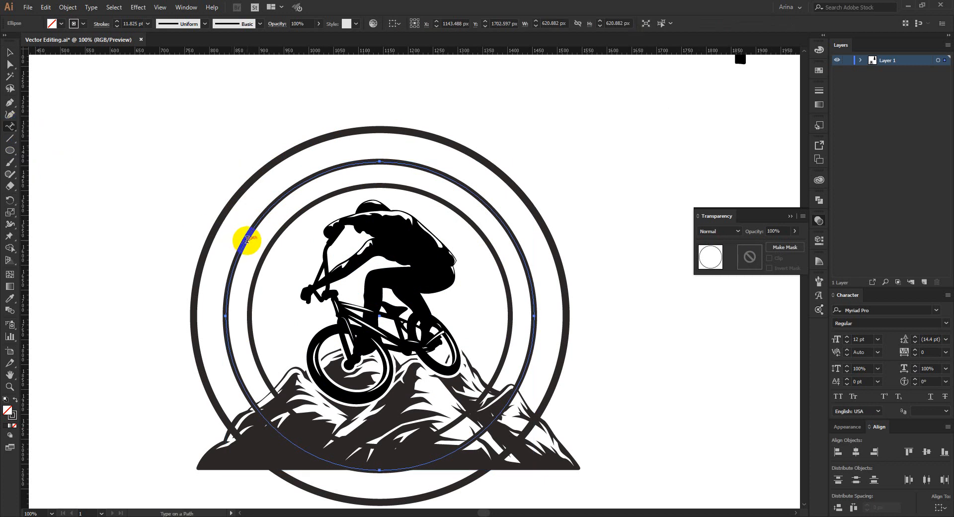
left_click(247, 240)
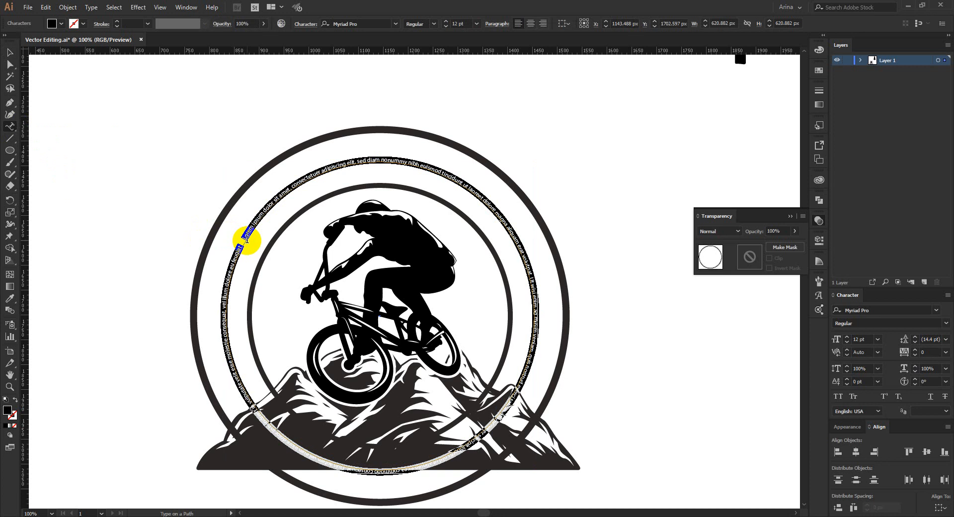
key("BackSpace")
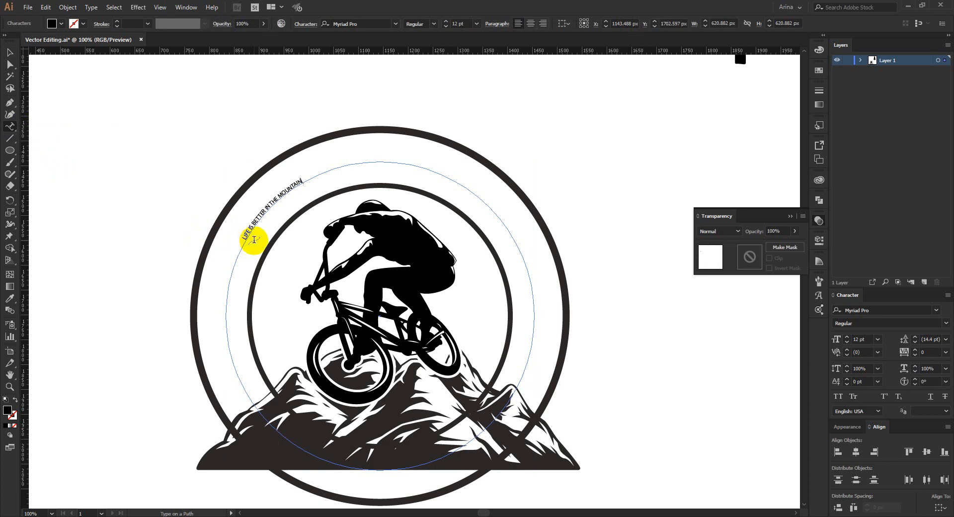
left_click(10, 52)
- Set the path text to the Explorer font, Condensed Regular, at 110 pt
left_click(360, 24)
type("a")
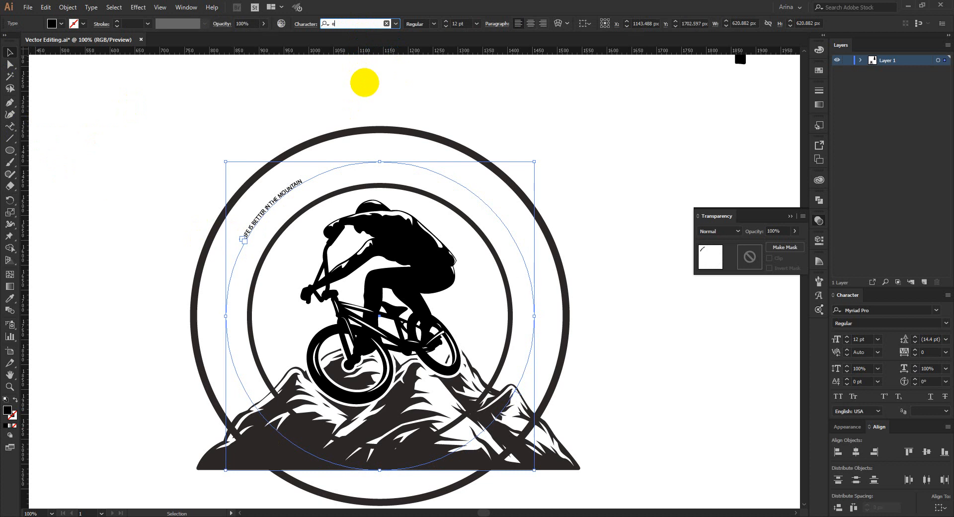
left_click(362, 69)
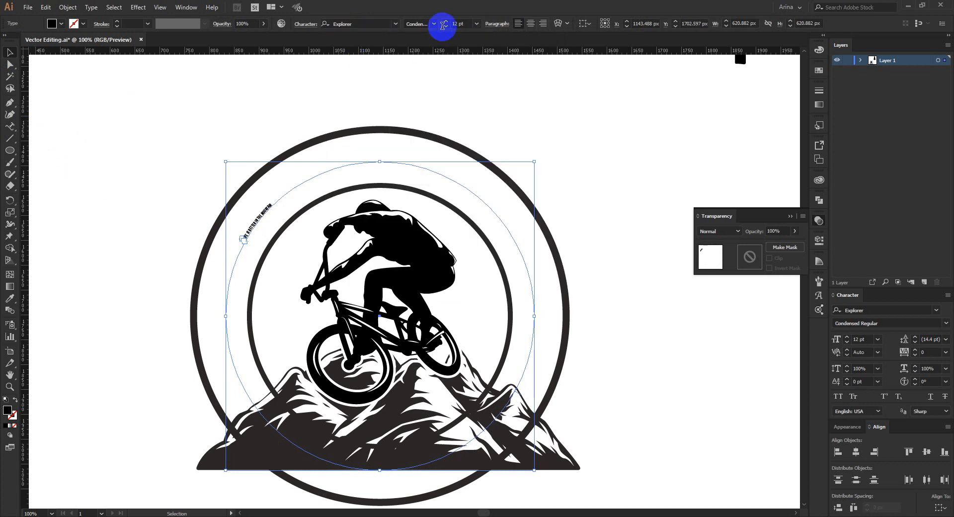
scroll(465, 23, "up", 7)
scroll(466, 23, "up", 3)
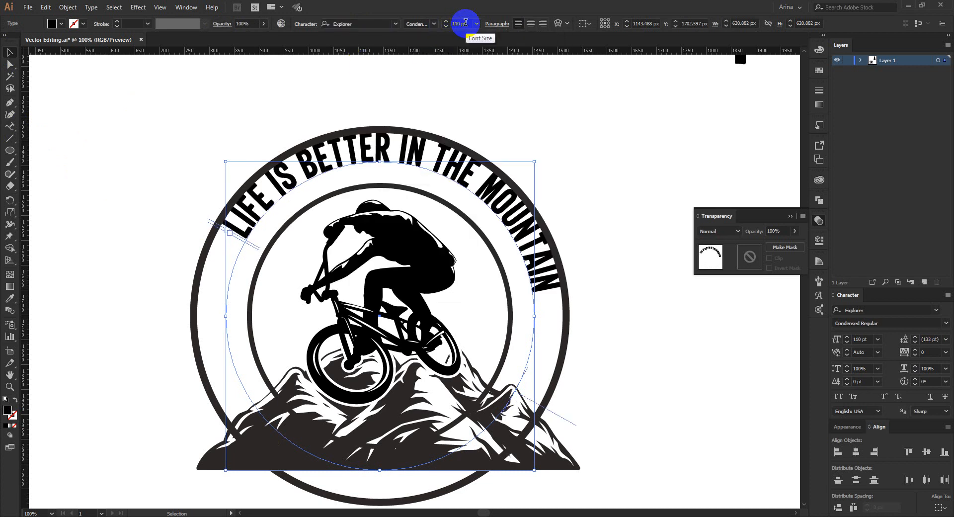
- Set the path text's baseline shift to -30 pt and centre the text across the upper half of the circle
left_click(866, 382)
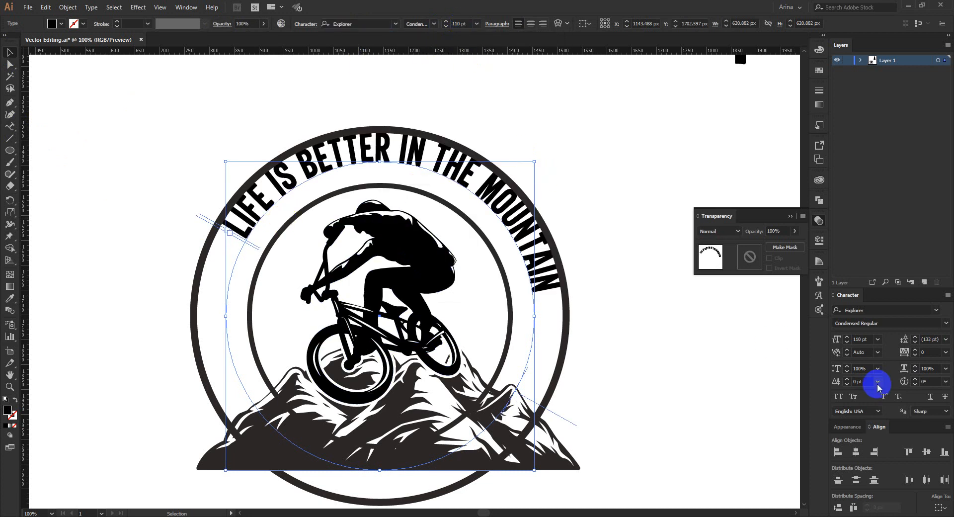
scroll(865, 382, "down", 3)
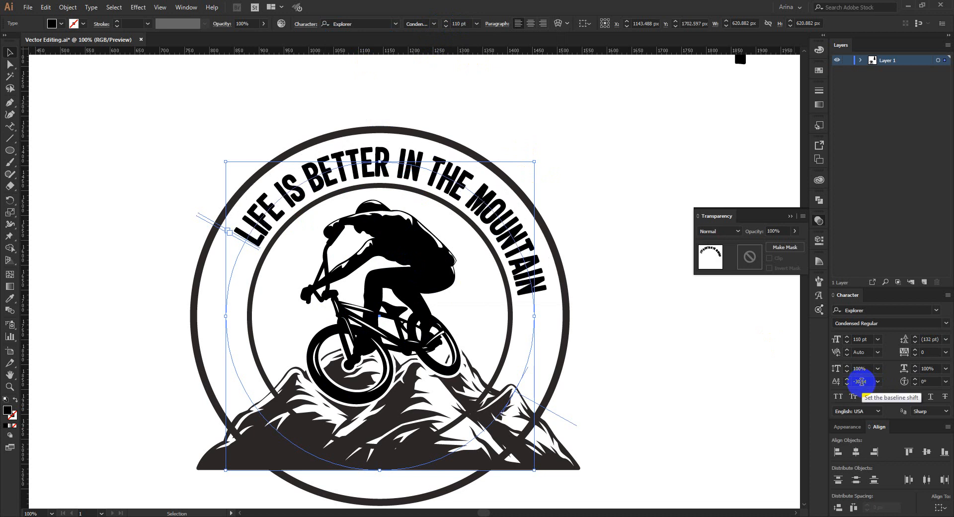
left_click_drag(205, 222, 608, 316)
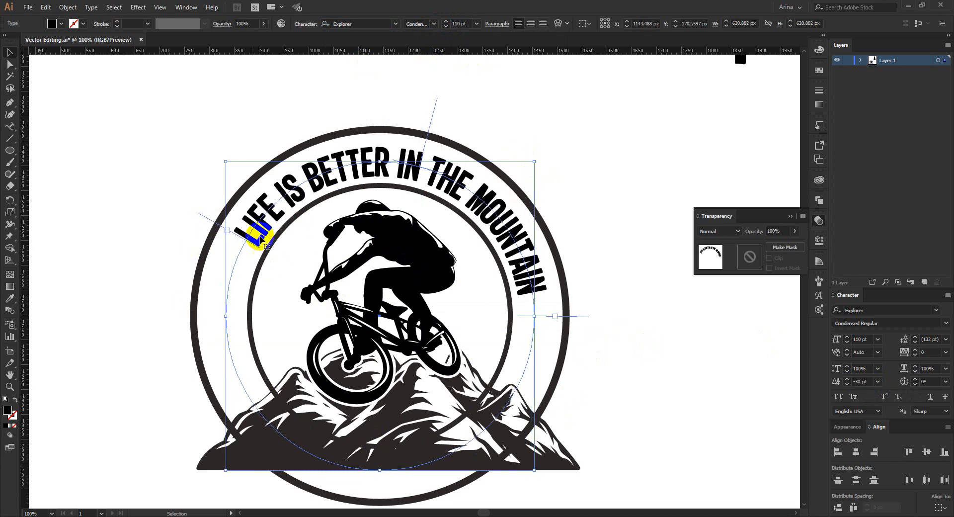
left_click_drag(204, 215, 177, 316)
left_click(531, 24)
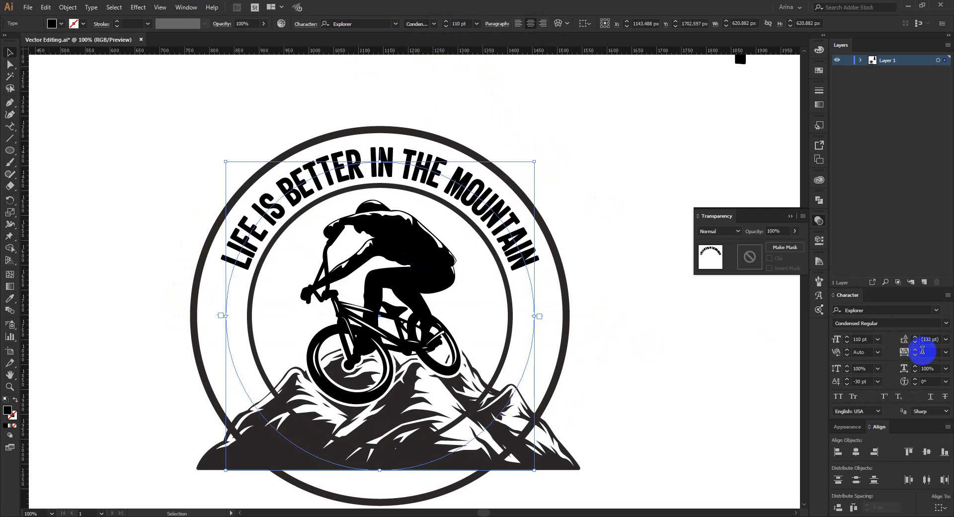
- Set the curved text's tracking to 20 and its font size to 120 pt
type("20")
key("Return")
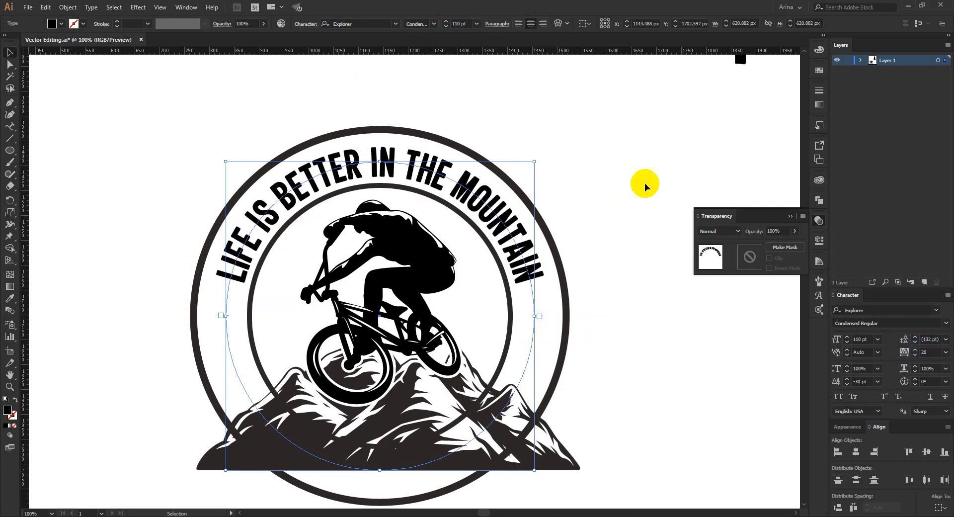
left_click(615, 166)
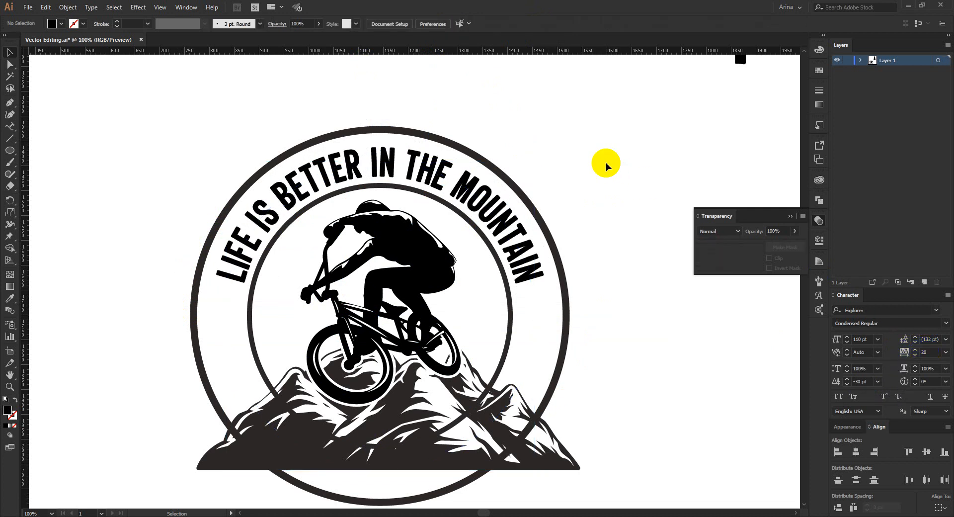
left_click(367, 167)
left_click(453, 22)
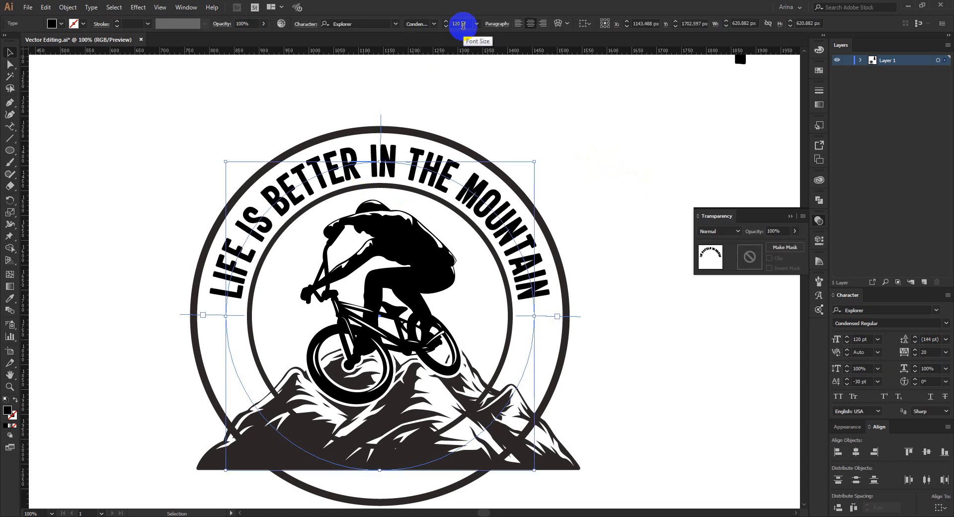
left_click(486, 85)
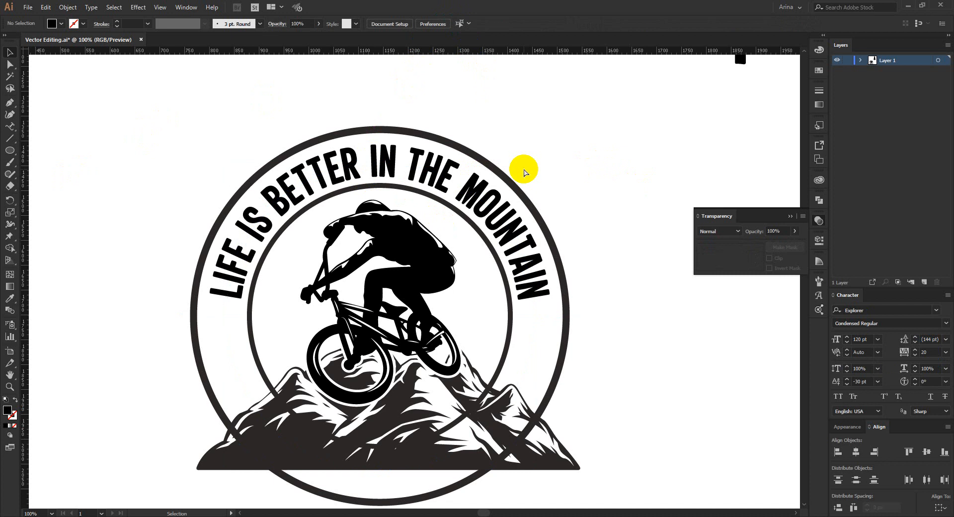
- Paste a copy of the stroked middle circle in place over the curved text
key("a")
key("ctrl+f")
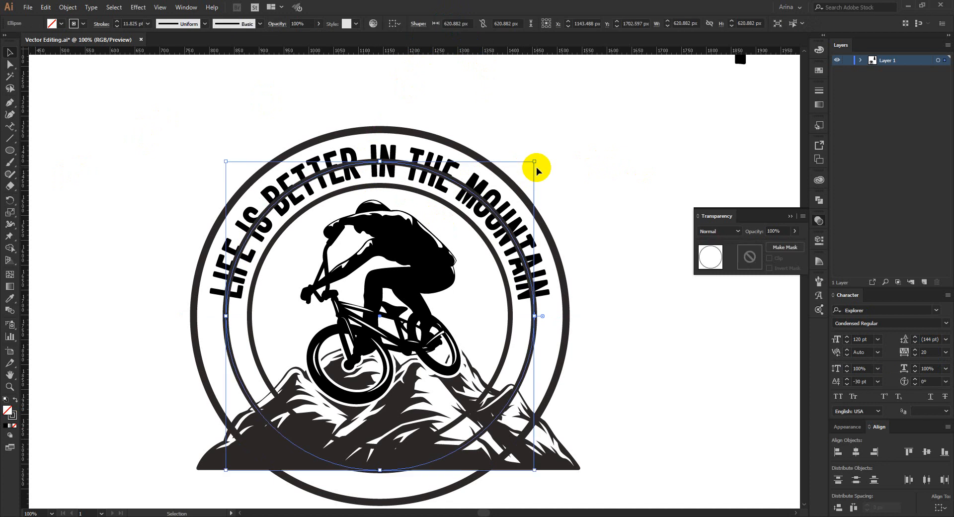
left_click(580, 175)
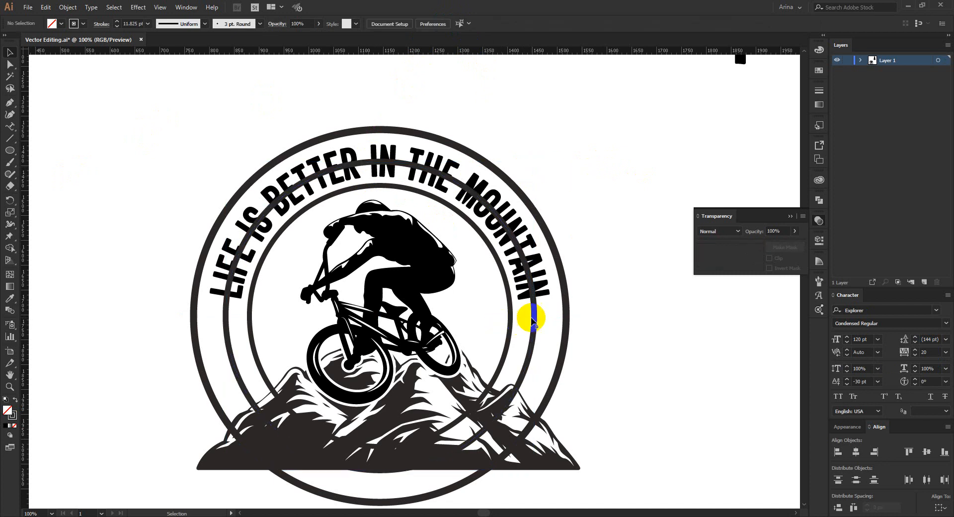
- Delete the topmost anchor point of the middle circle so that only its lower half remains
left_click(226, 328)
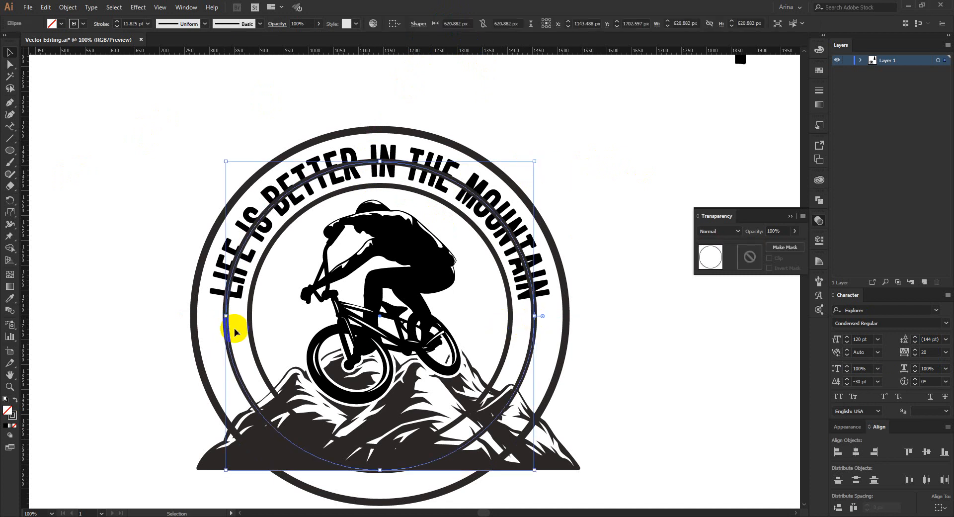
key("a")
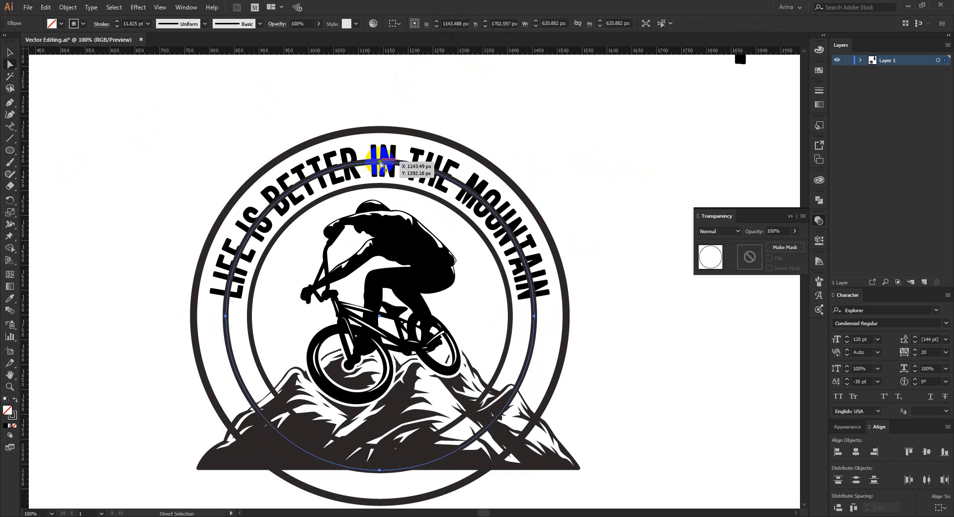
left_click(380, 162)
key("Delete")
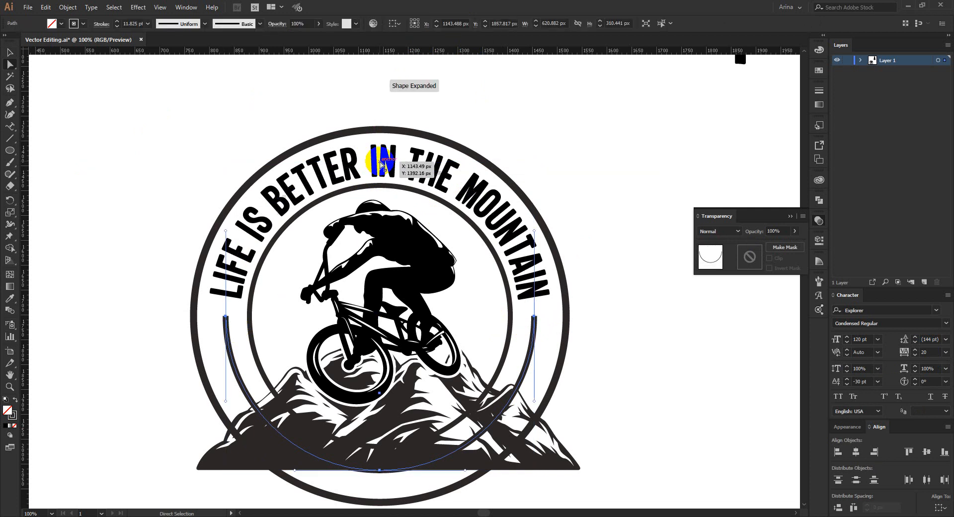
left_click(10, 52)
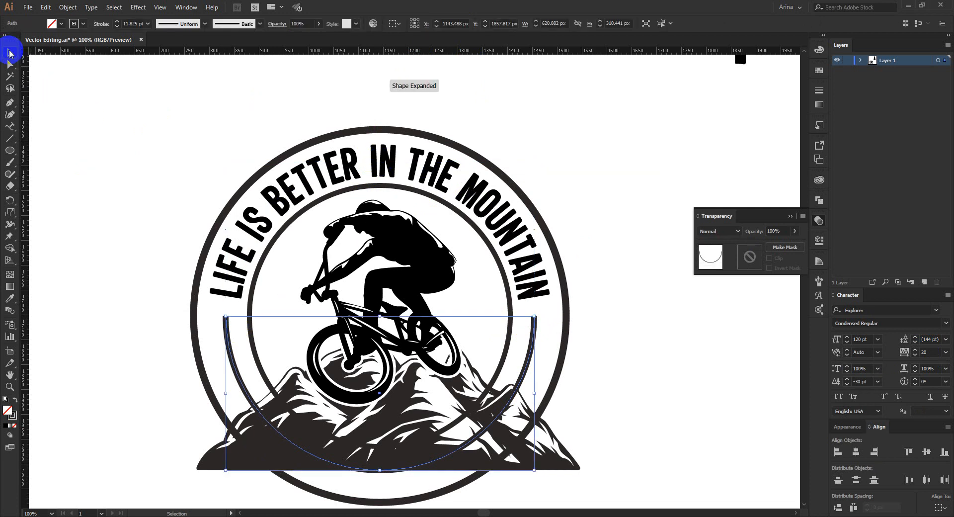
left_click(74, 120)
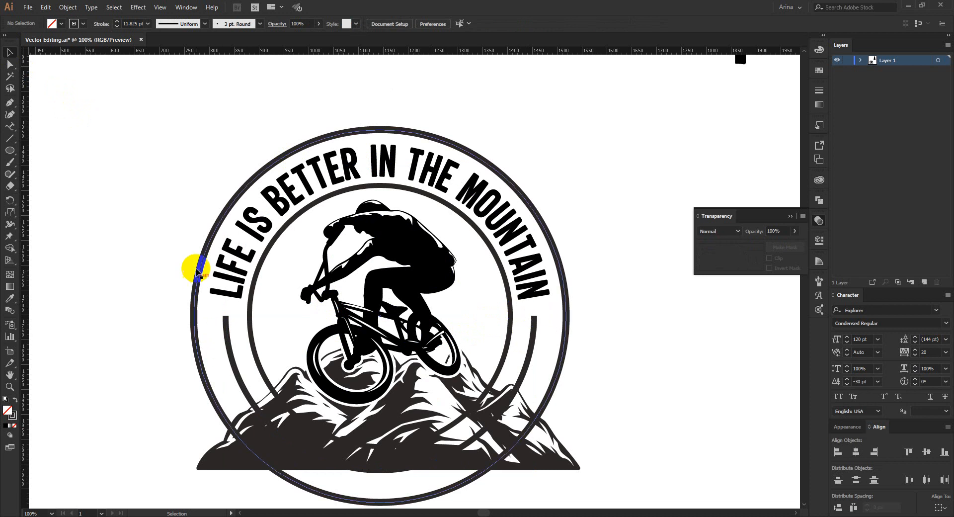
- Add an anchor point on each side of the lower arc, just above the mountain slopes
scroll(81, 216, "down", 2)
left_click(8, 54)
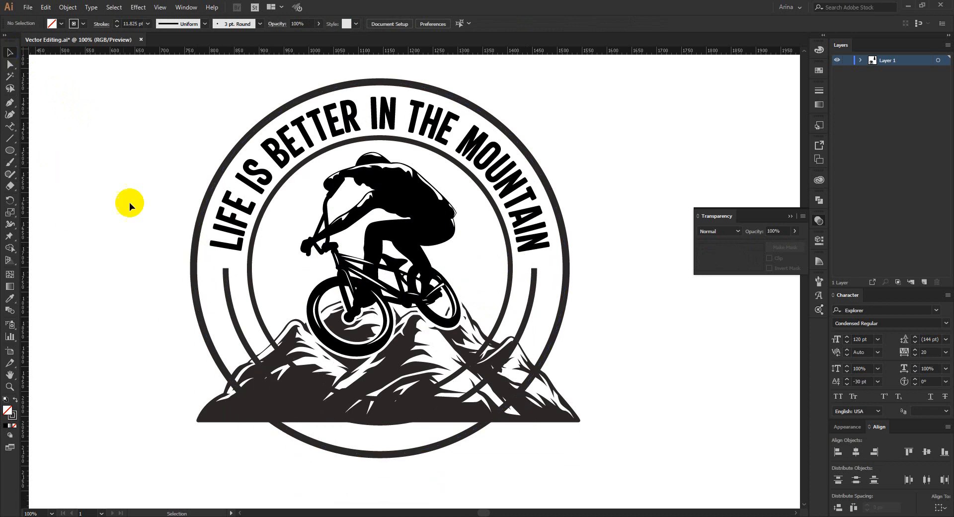
left_click(19, 108)
left_click_drag(14, 105, 50, 115)
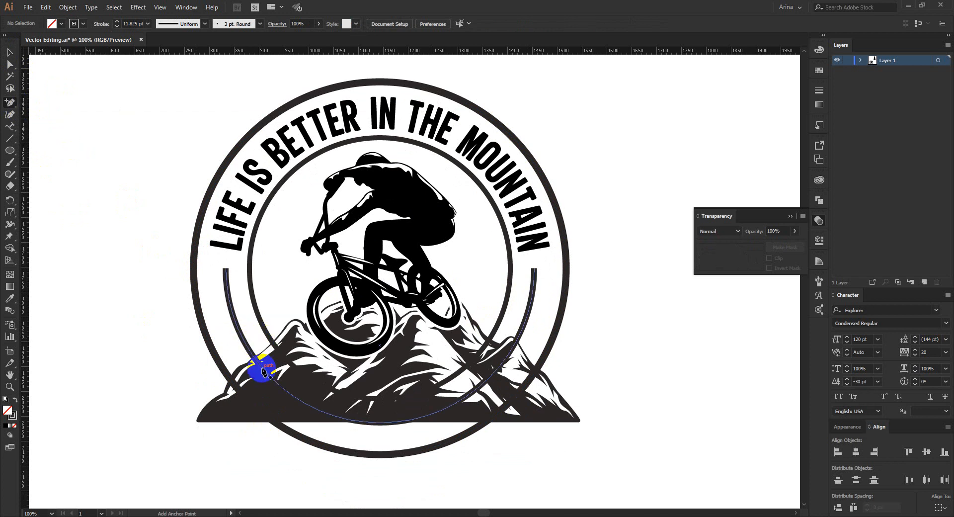
left_click(246, 346)
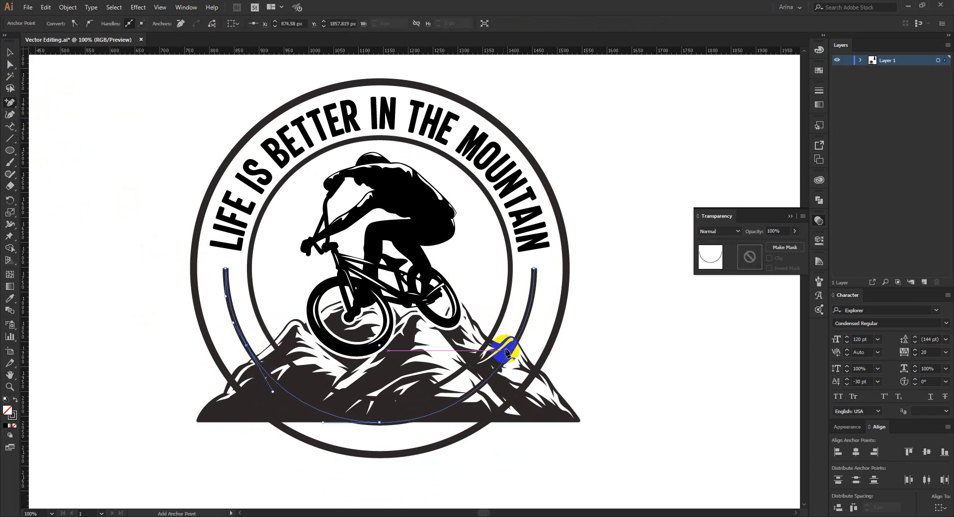
left_click(522, 331)
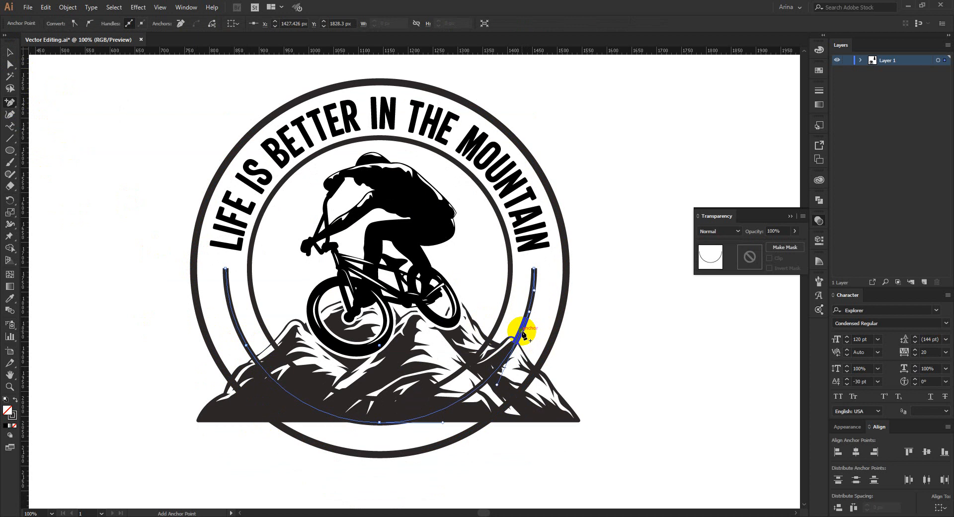
- Delete the arc's bottom anchor point, leaving two short side arcs below the ends of the text
key("a")
left_click(379, 422)
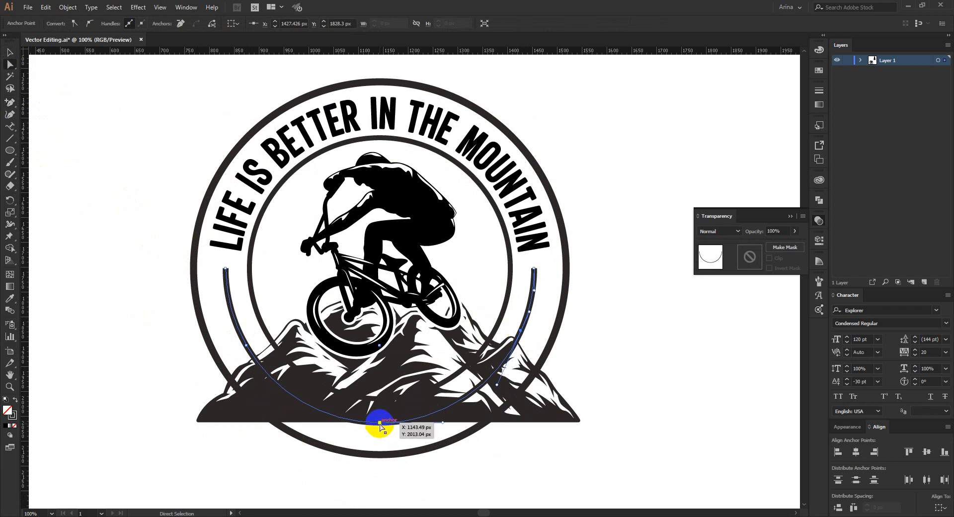
left_click_drag(380, 423, 380, 424)
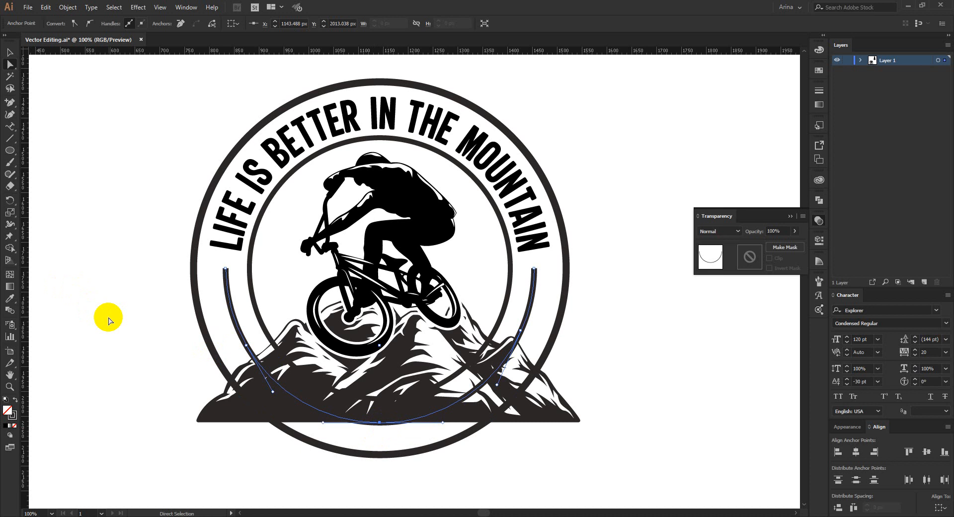
key("Delete")
key("v")
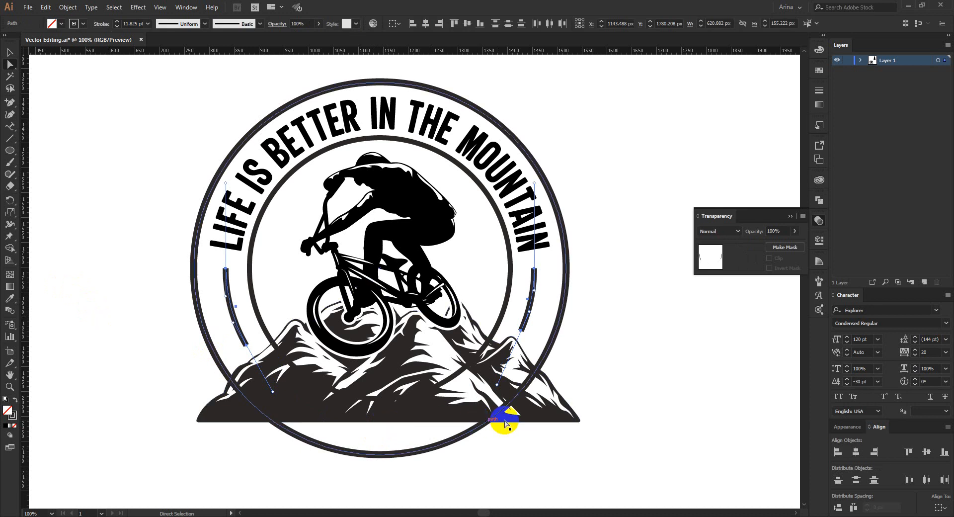
left_click(625, 369)
- Create an offset path of 5 px with miter joins around the biker and mountain group
scroll(465, 278, "down", 1)
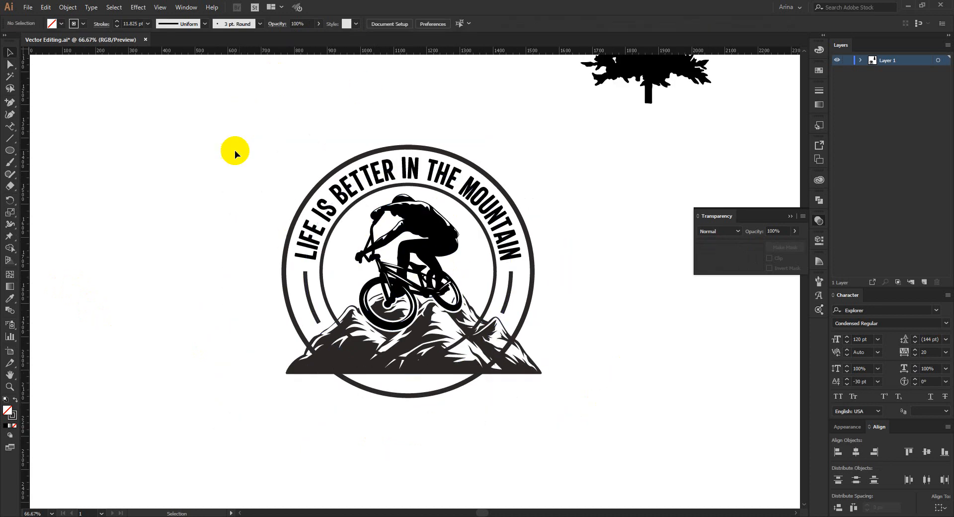
left_click(170, 258)
scroll(403, 409, "up", 1)
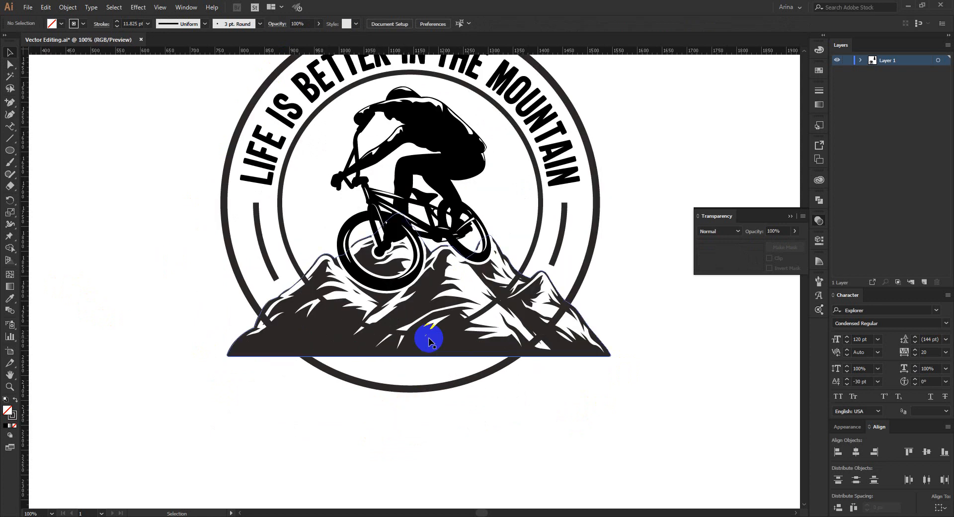
scroll(433, 343, "up", 2)
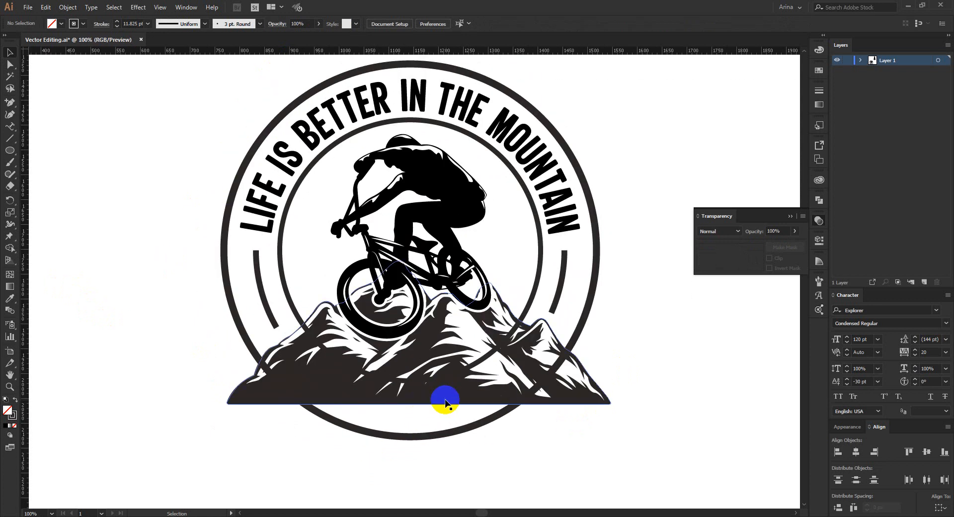
left_click(596, 397)
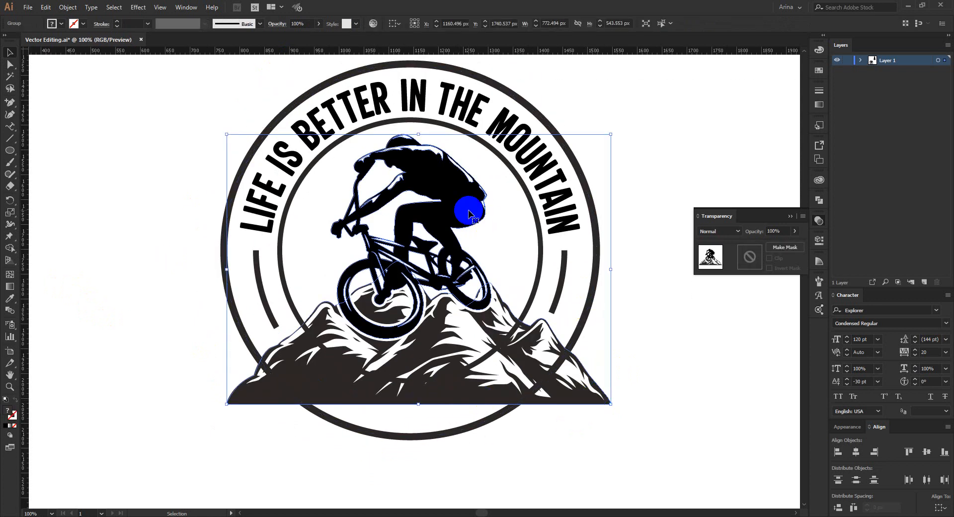
left_click(68, 8)
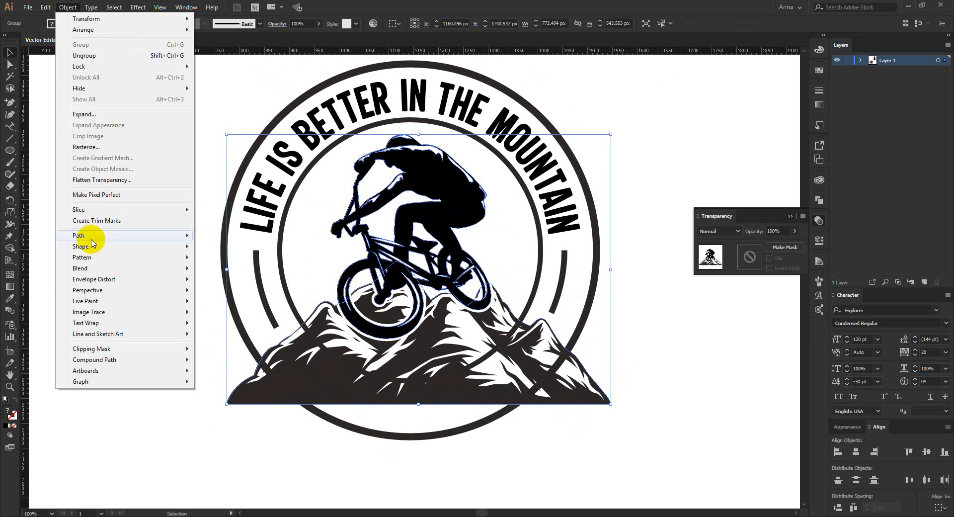
mouse_move(82, 235)
left_click(233, 271)
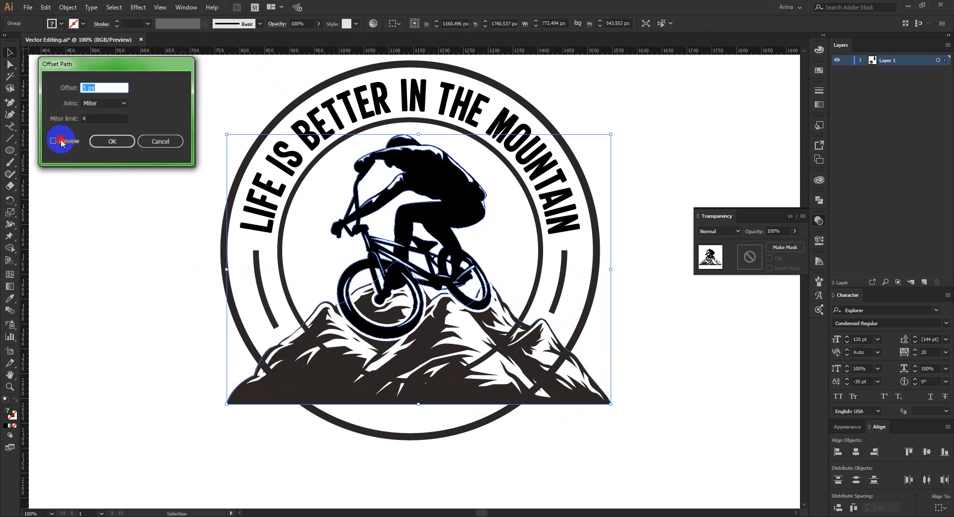
left_click(60, 141)
left_click(121, 143)
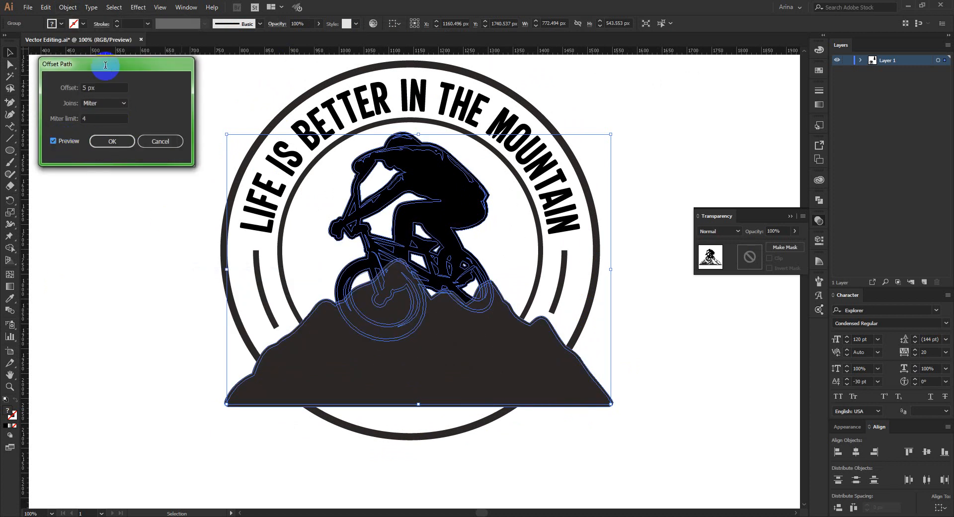
left_click(114, 141)
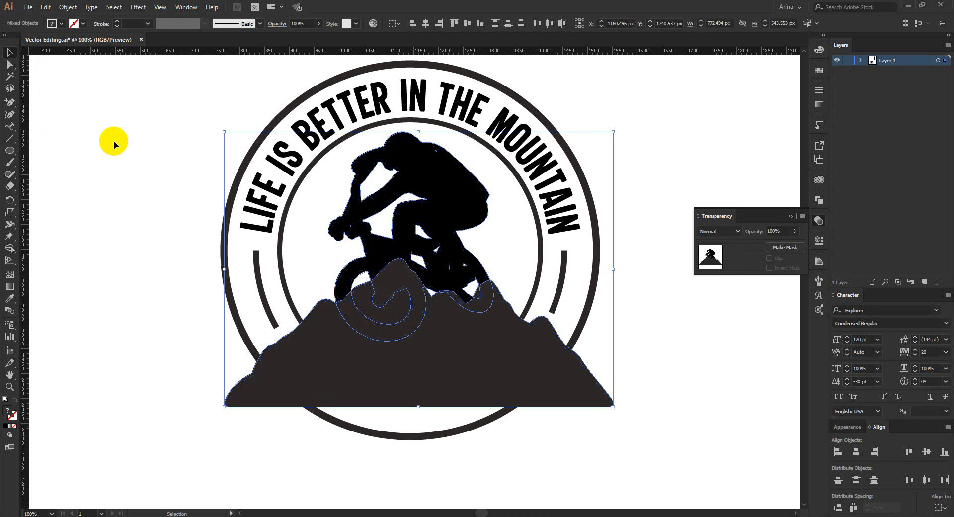
left_click(558, 309)
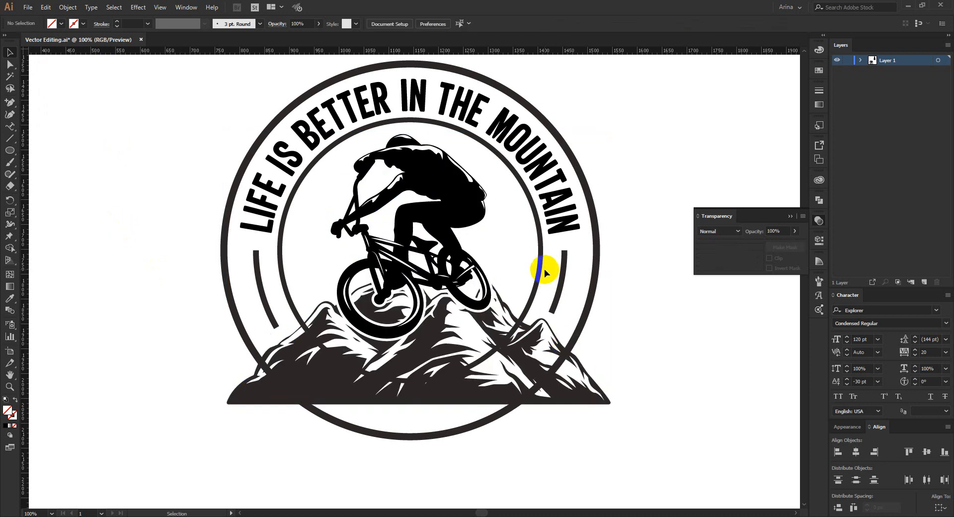
- Convert the curved text "LIFE IS BETTER IN THE MOUNTAIN" to outlines
left_click(528, 168)
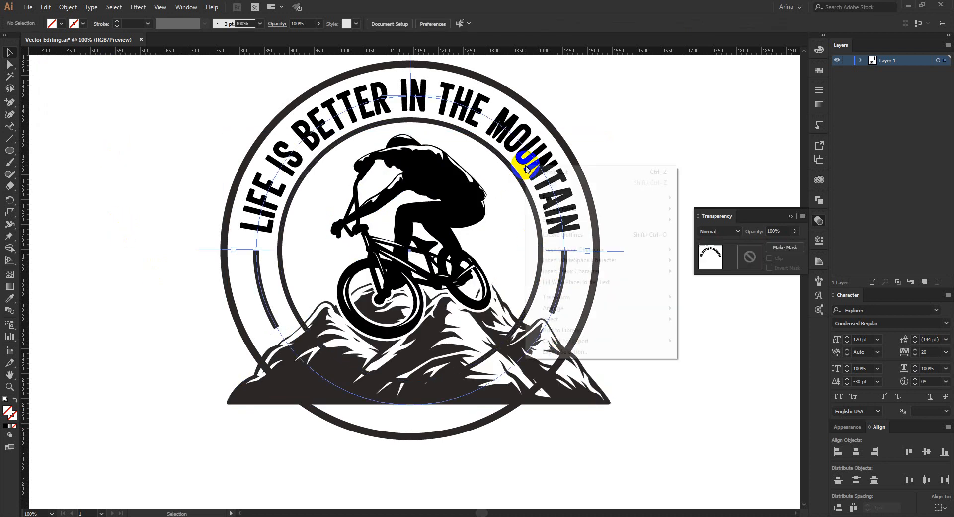
right_click(544, 169)
left_click(552, 235)
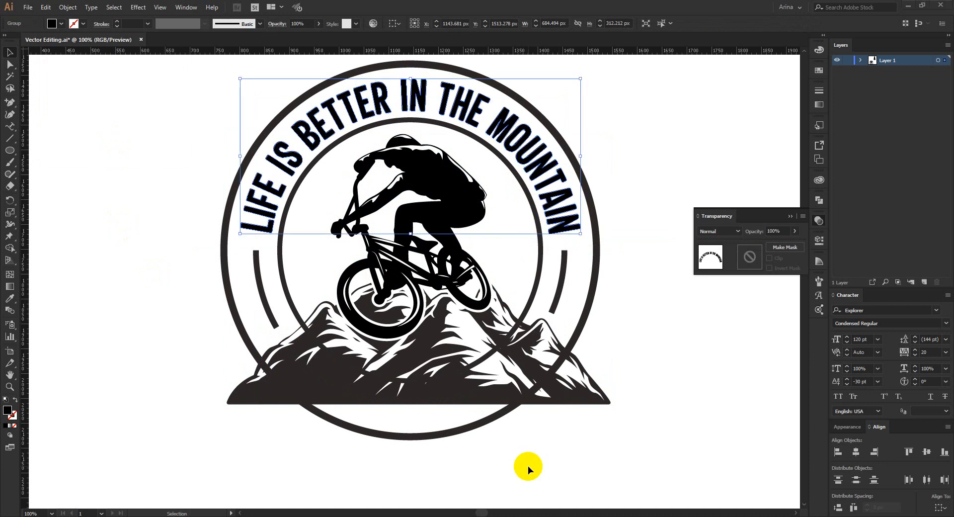
left_click(313, 177)
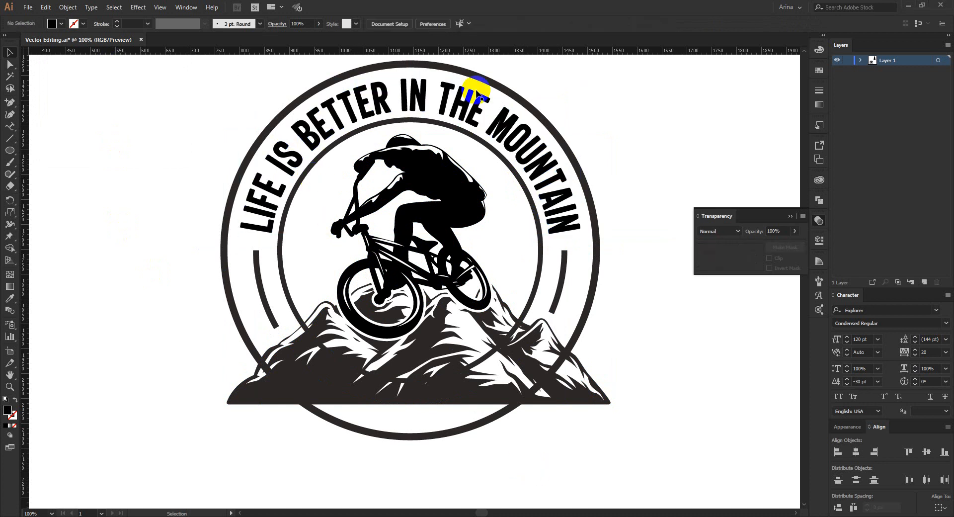
- Shrink the outer circle proportionally to about 741 px in diameter and set its stroke weight to 10 pt
left_click(541, 233)
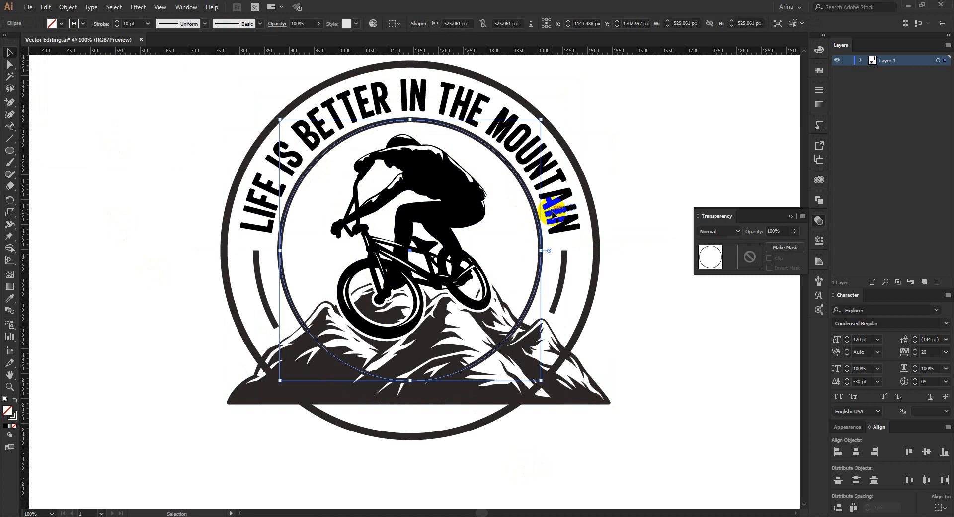
left_click(291, 107)
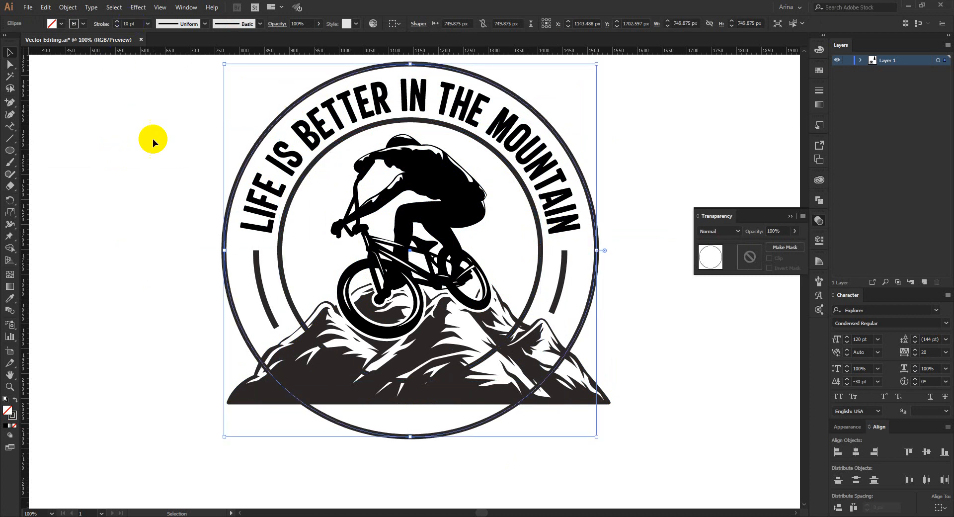
scroll(404, 211, "up", 2)
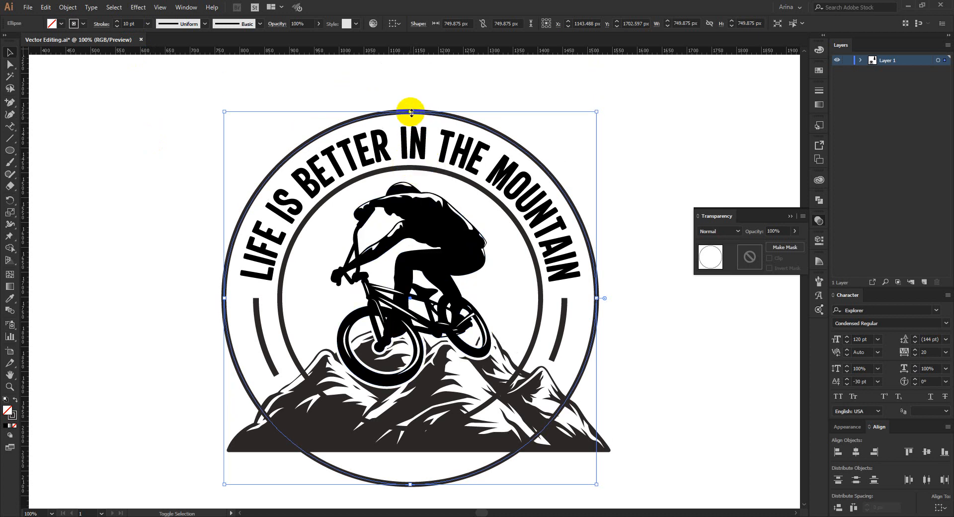
left_click_drag(410, 111, 411, 117)
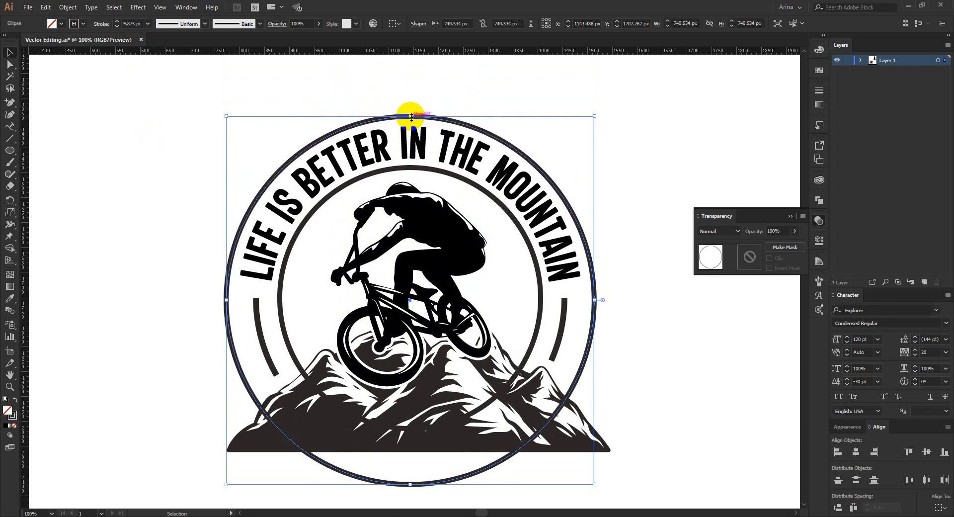
left_click(130, 24)
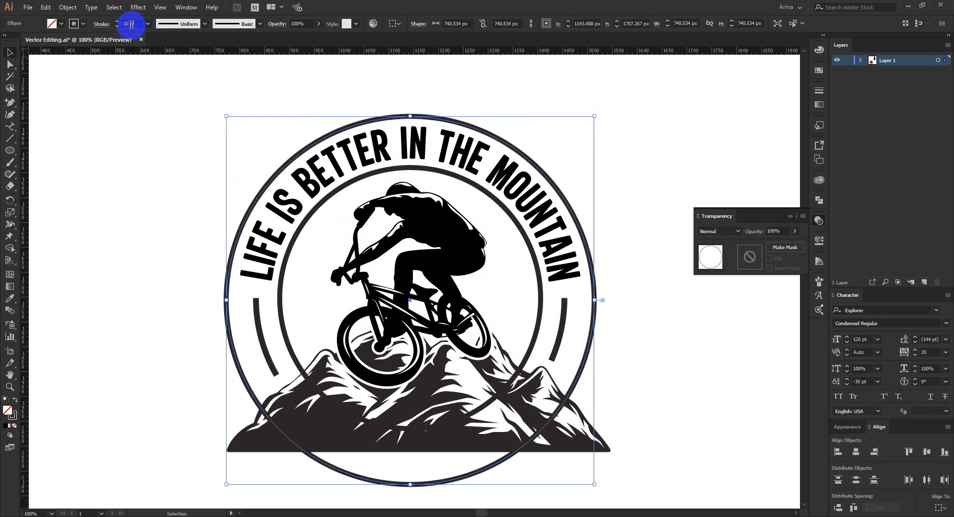
- Group the two circles with the curved text and add an opacity mask to the group with clipping turned off
left_click(163, 149)
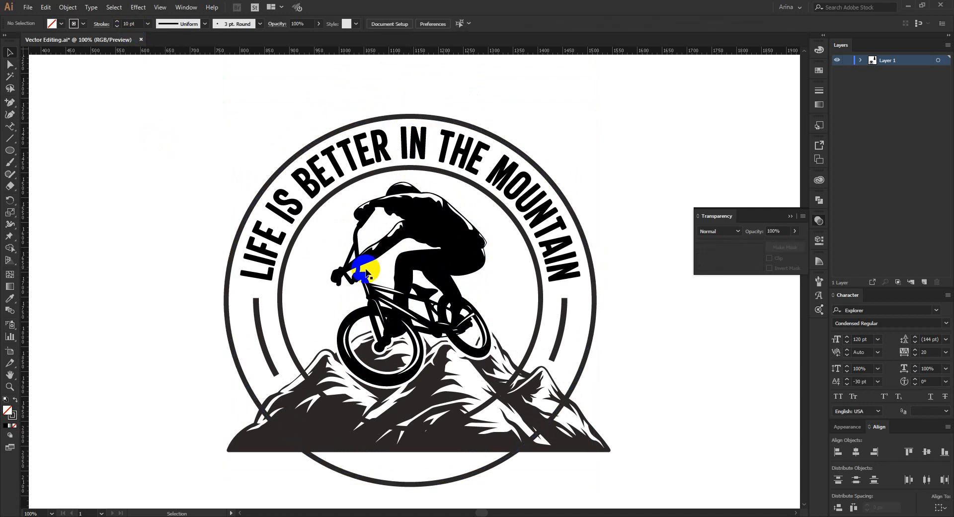
scroll(307, 264, "down", 1)
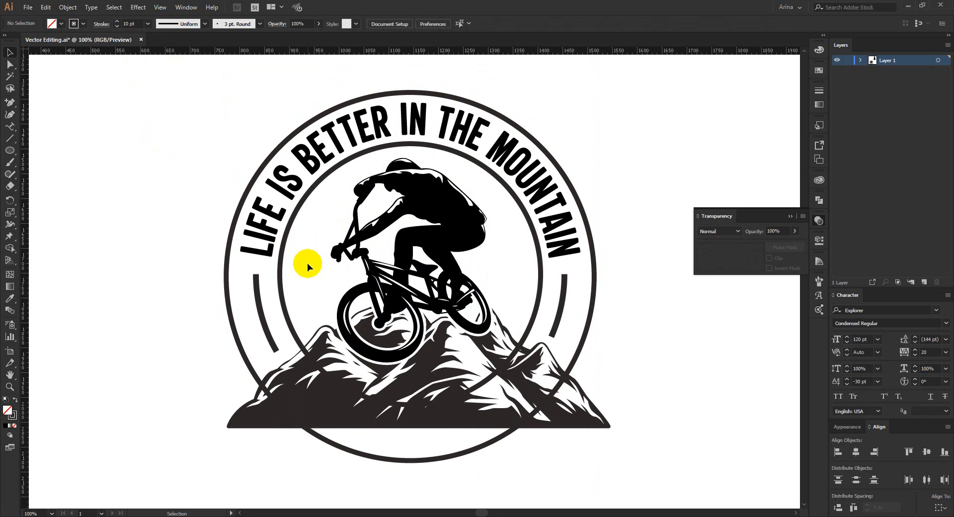
left_click_drag(317, 237, 223, 157)
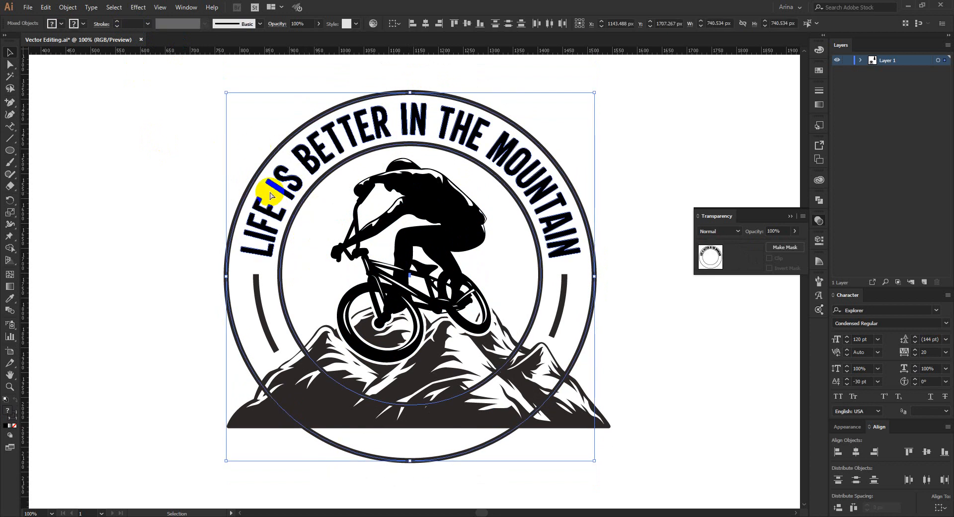
key("ctrl+g")
left_click(742, 260)
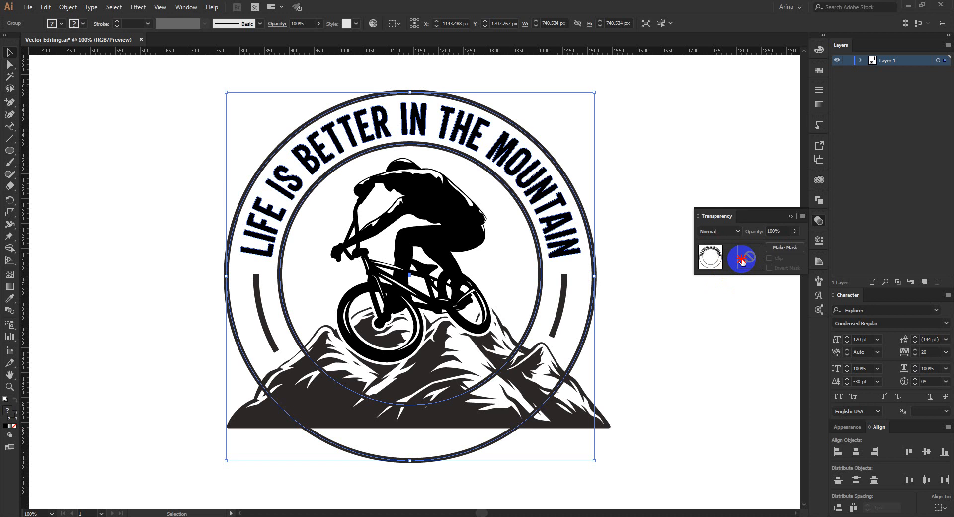
left_click(769, 258)
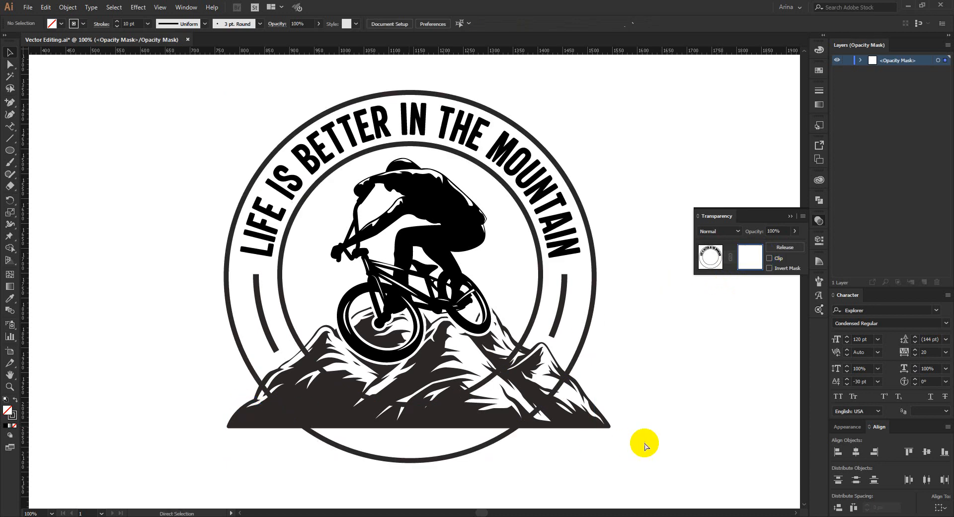
- Paste the offset biker and mountain silhouette in place inside the opacity mask and fill it black
key("ctrl+f")
left_click(551, 383)
left_click(59, 23)
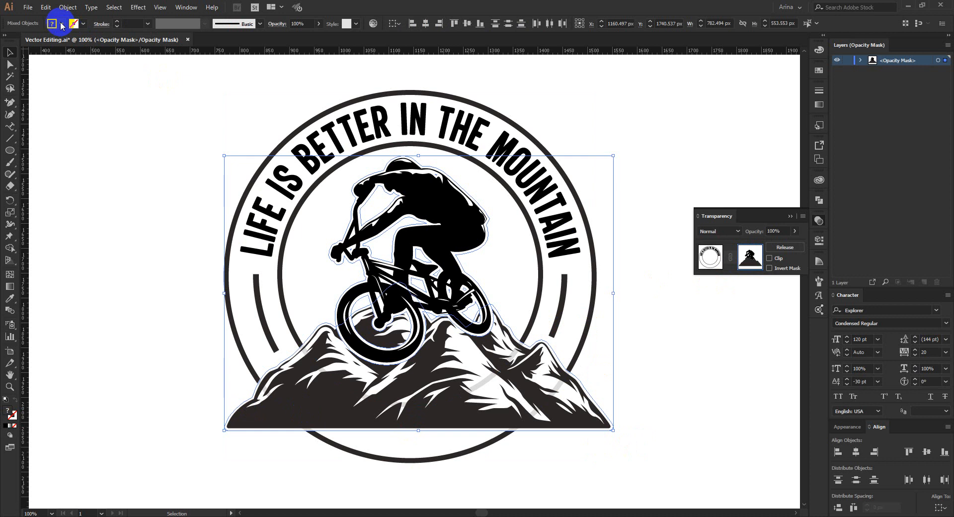
left_click(26, 40)
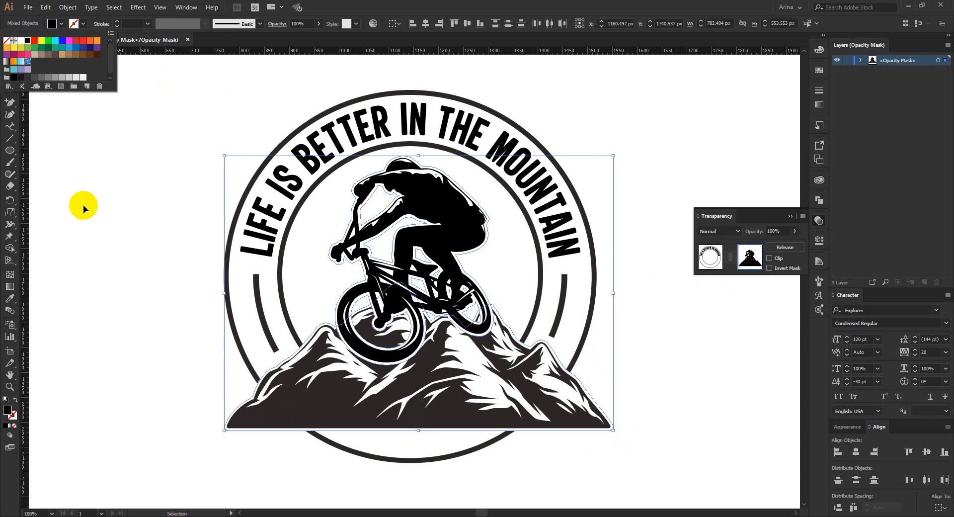
left_click(719, 262)
left_click(747, 259)
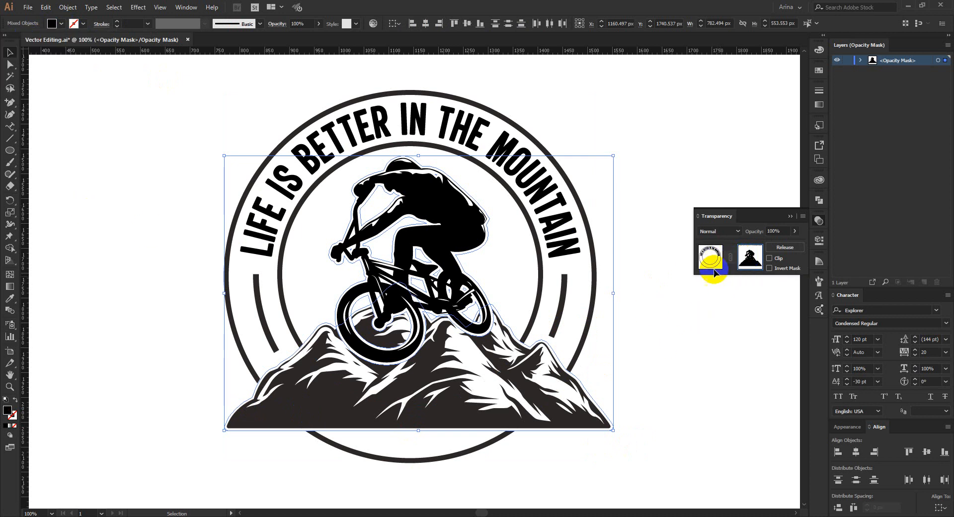
left_click(665, 282)
scroll(389, 256, "down", 1)
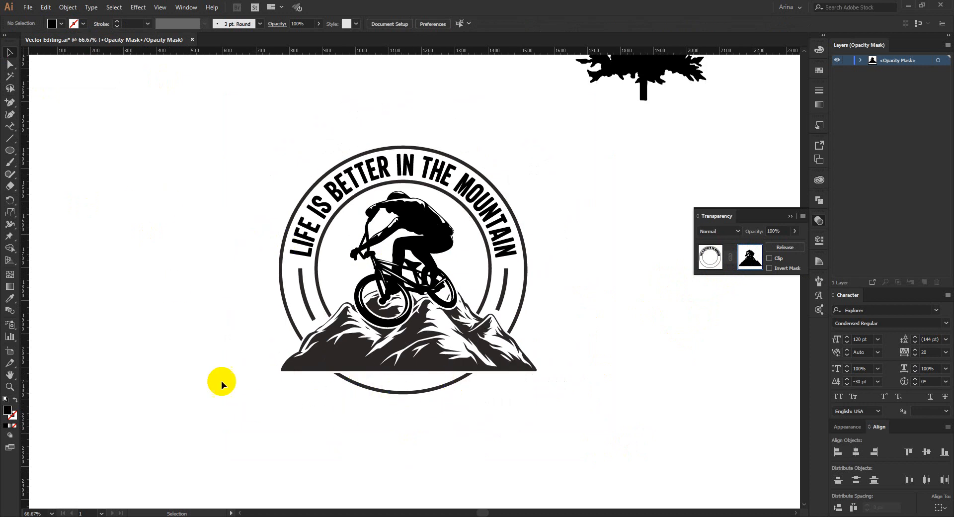
- Draw a closed five-point black shape in the mask over the circles' lower part with the Pen tool, and return to the artwork
left_click_drag(12, 110, 36, 103)
left_click(390, 344)
left_click(291, 379)
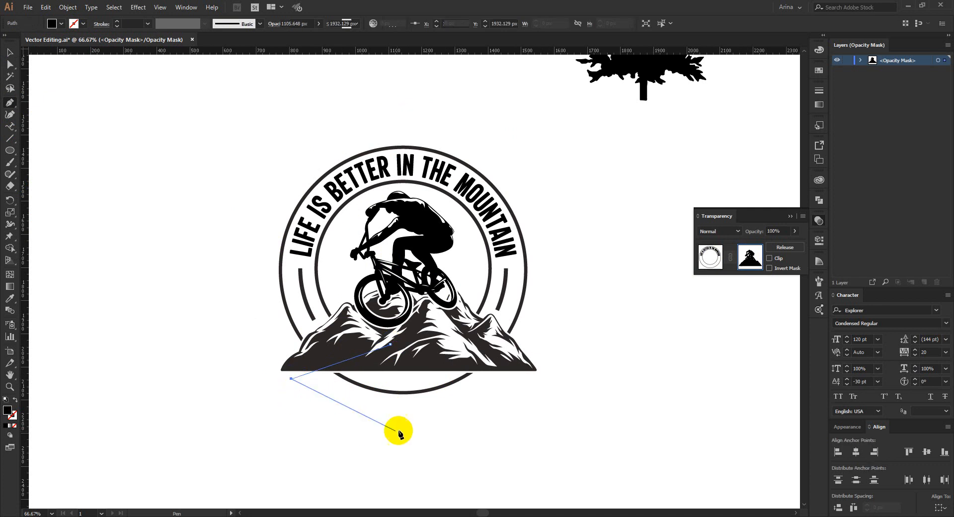
left_click(421, 425)
left_click(520, 398)
left_click(470, 333)
left_click(392, 345)
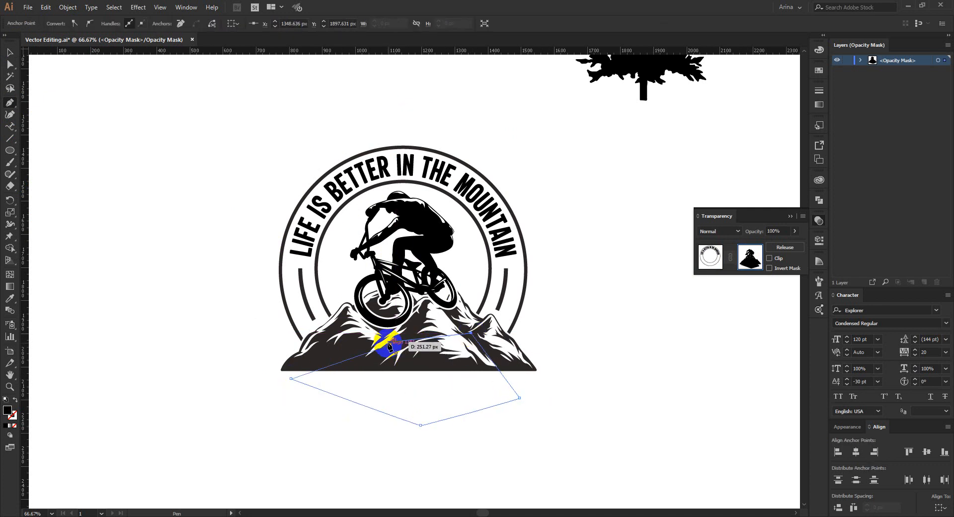
left_click(574, 423)
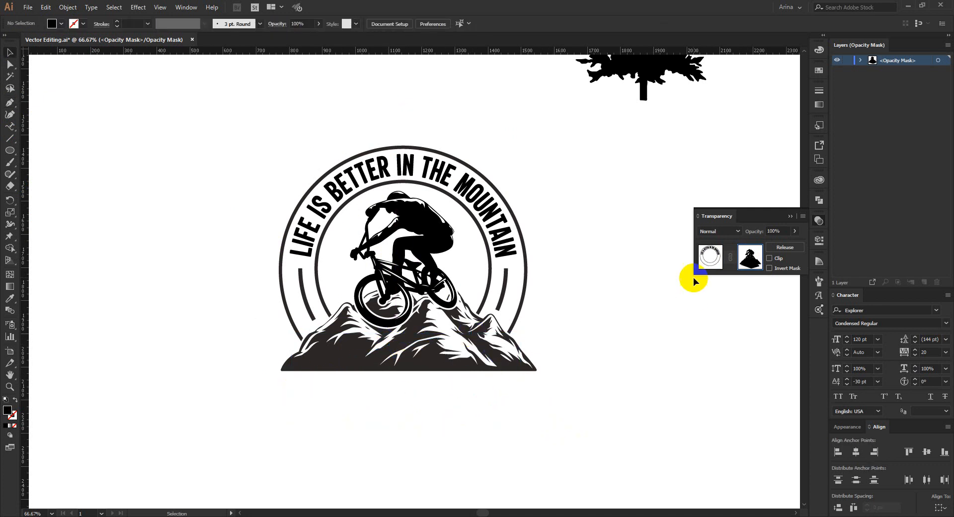
left_click(703, 264)
left_click(565, 355)
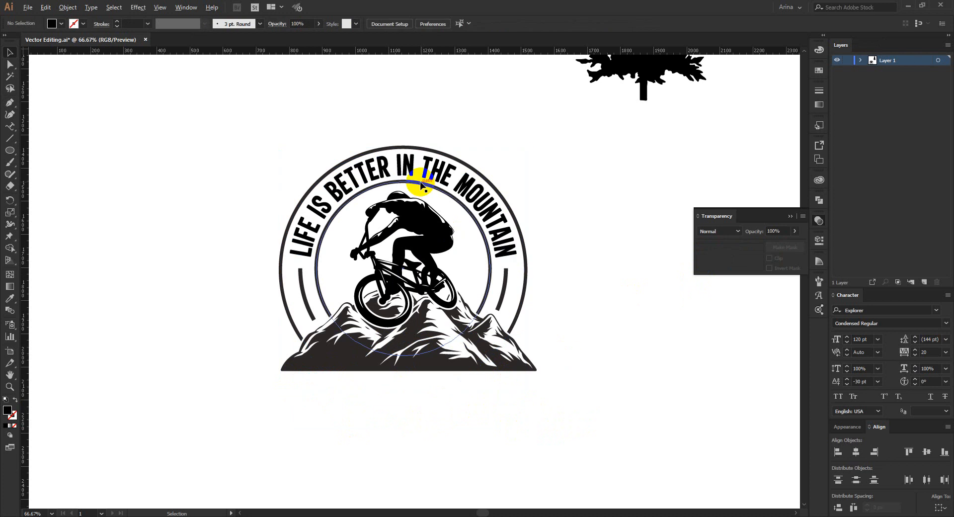
- Add the point text "MOUNTAINS" below the mountain with the Type tool
scroll(421, 182, "up", 1)
scroll(437, 132, "down", 1)
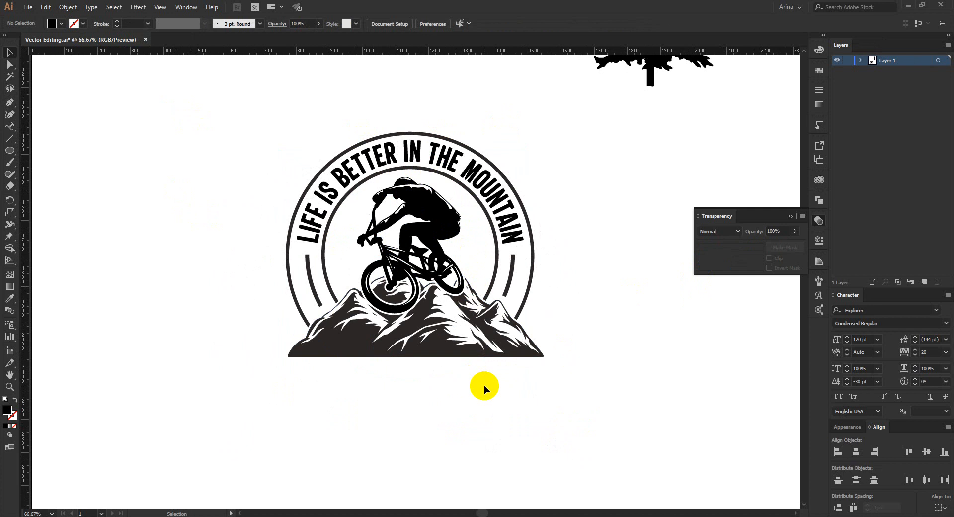
scroll(484, 386, "up", 3)
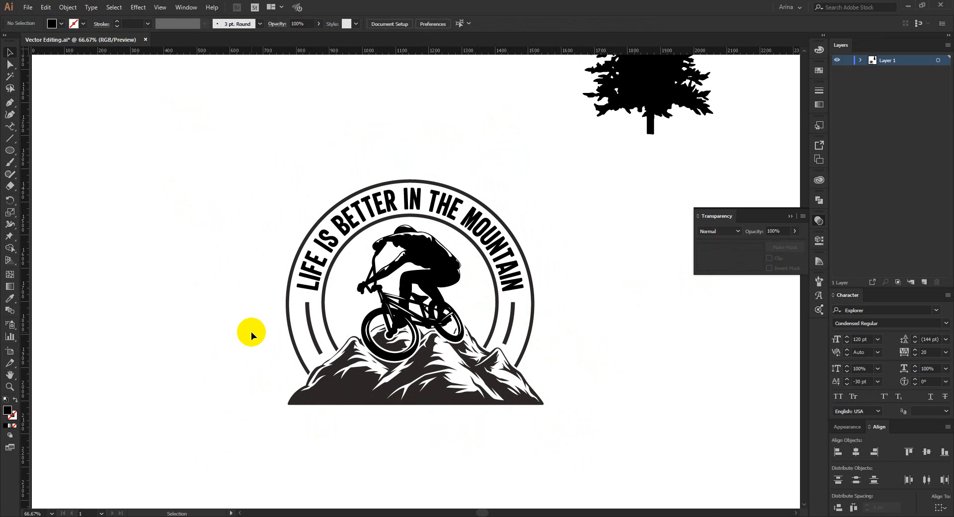
left_click(10, 126)
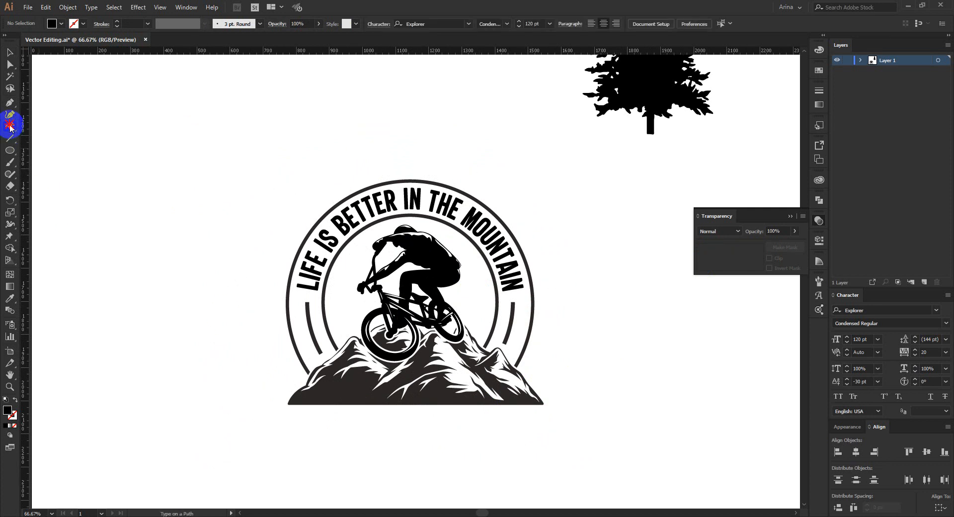
left_click(11, 128)
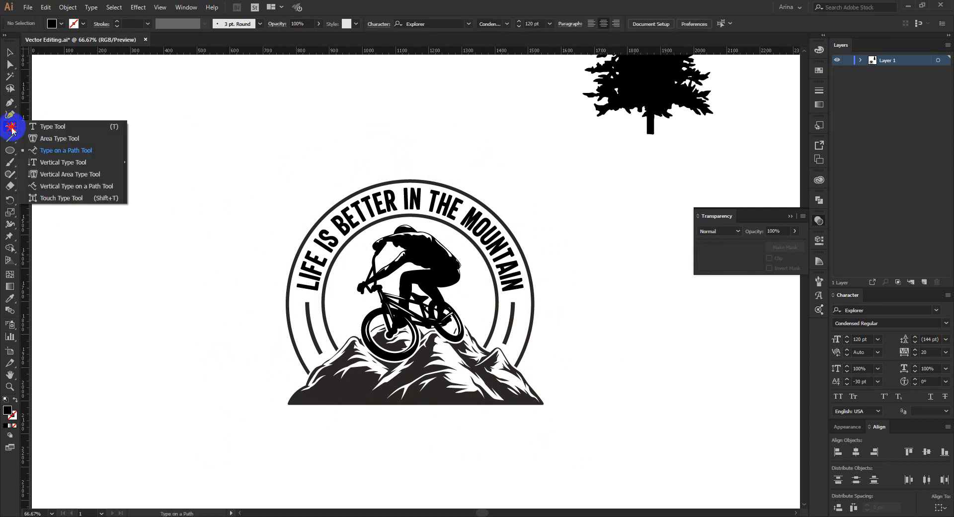
left_click(39, 128)
scroll(373, 320, "down", 3)
left_click(351, 368)
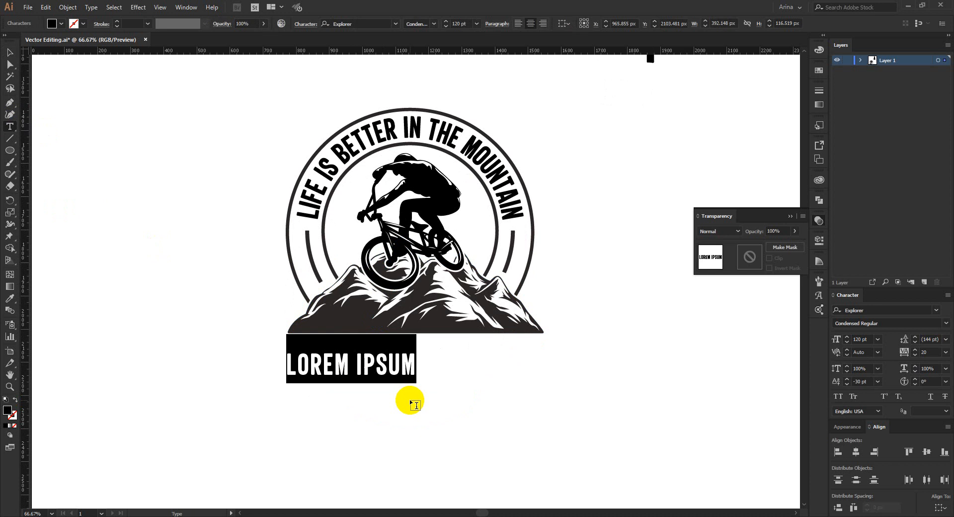
type("MOUNTAINS")
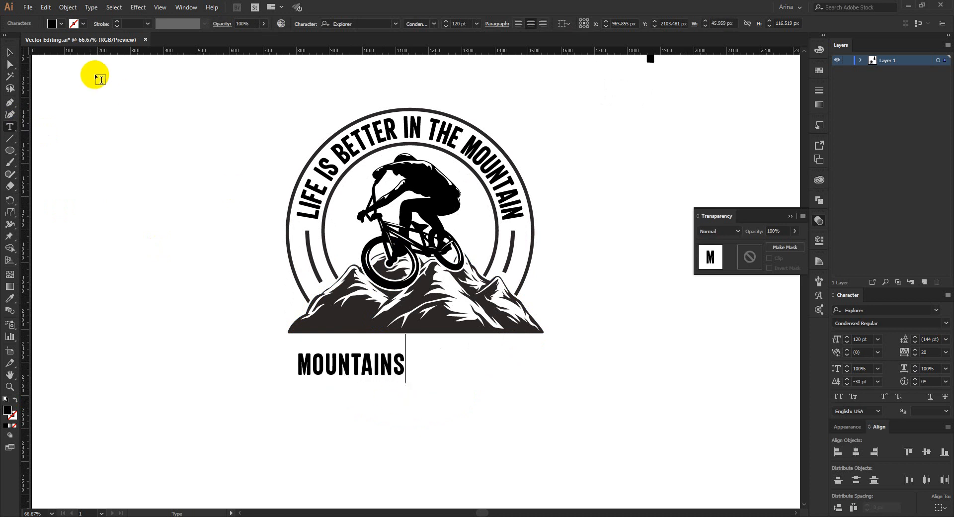
- Set the baseline shift and the tracking of the MOUNTAINS text to 0
left_click(8, 51)
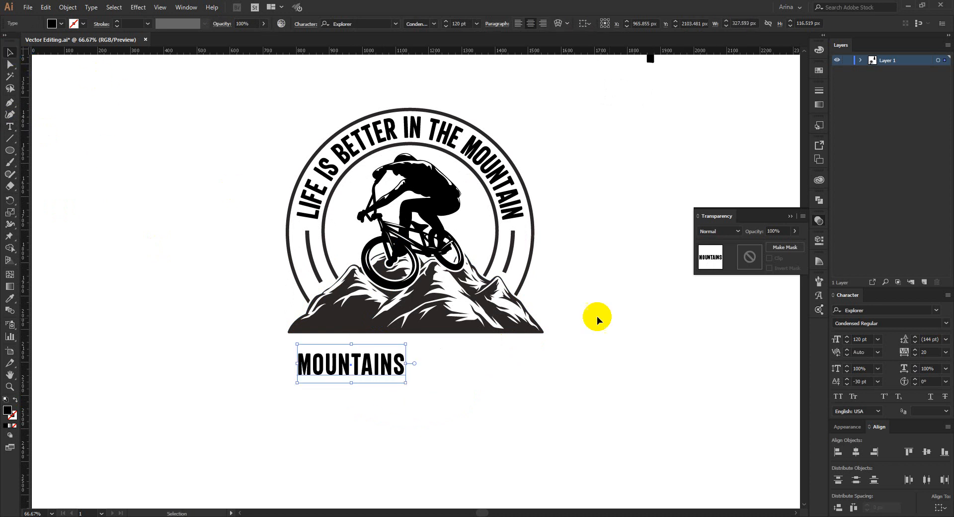
left_click(864, 382)
type("0")
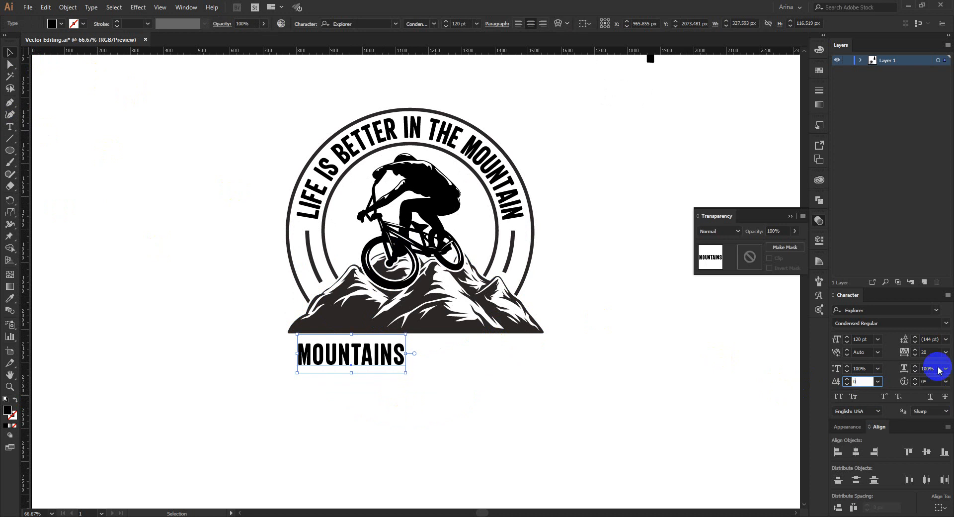
left_click_drag(935, 353, 720, 353)
type("0")
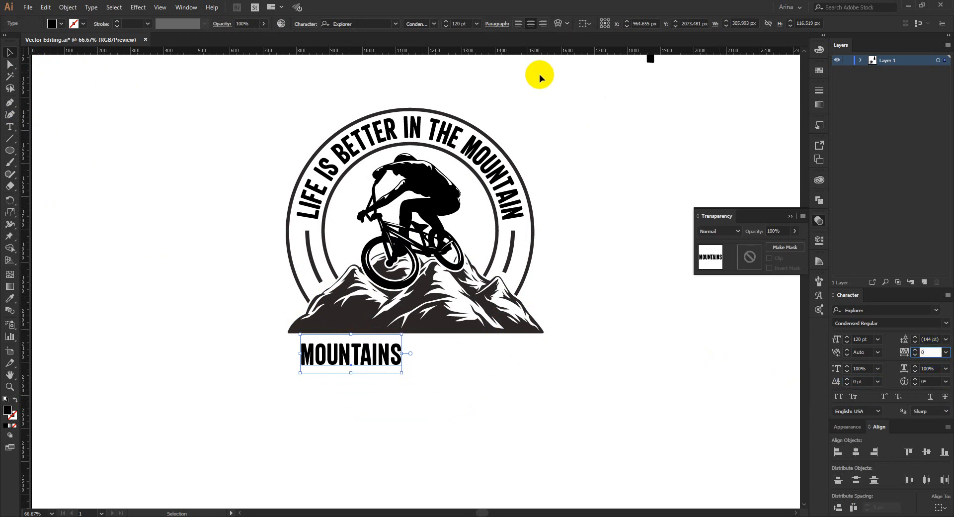
- Change the MOUNTAINS text's font to Black Drama Demo and retype its last letter as a capital S
left_click(362, 23)
type("bl")
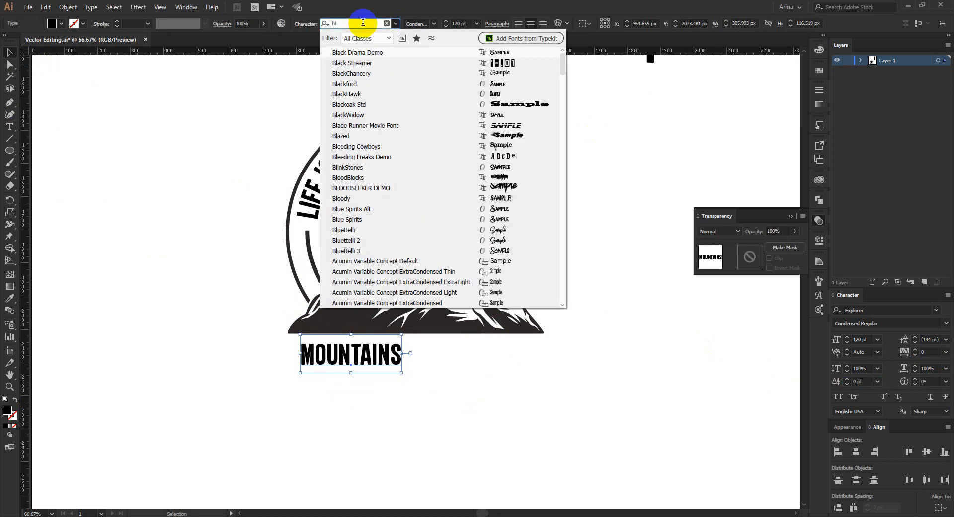
left_click(370, 53)
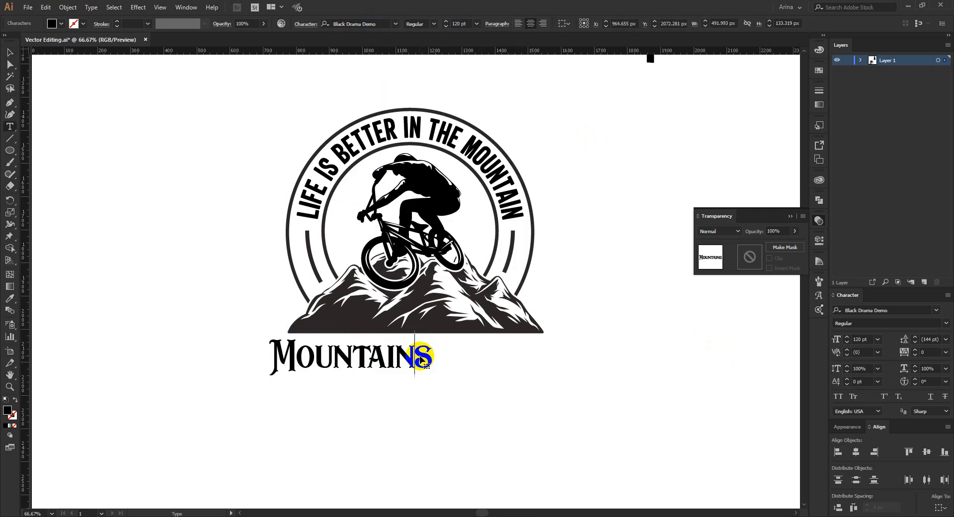
key("BackSpace")
type("S")
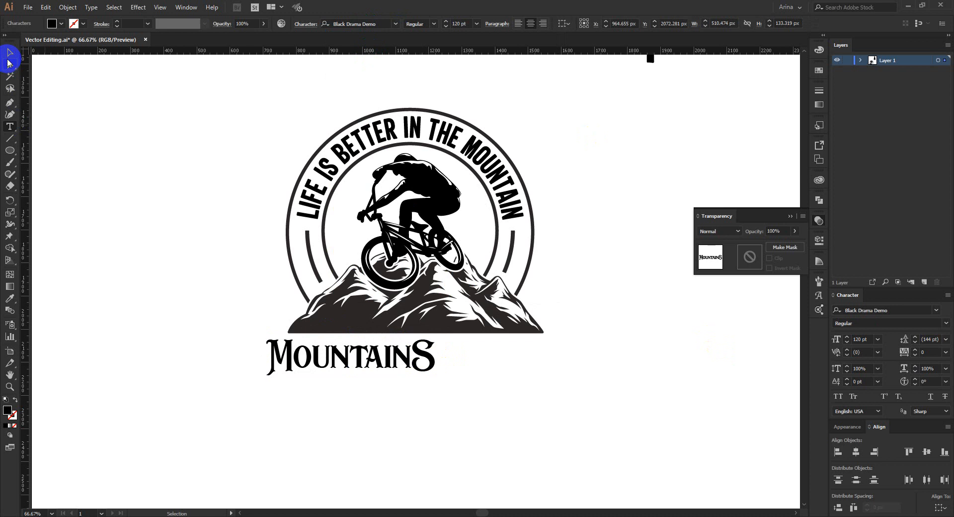
- Convert the MOUNTAINS text to outlines
left_click(9, 53)
right_click(398, 355)
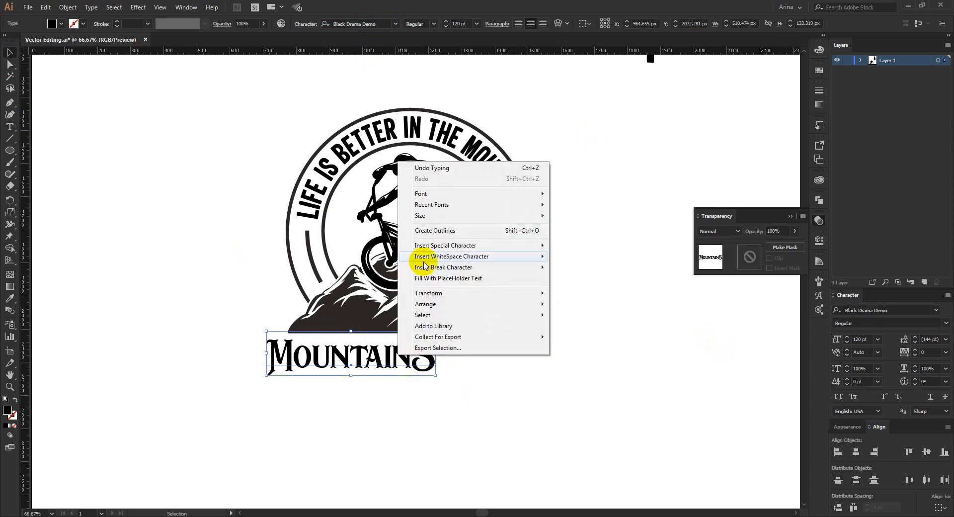
left_click(435, 231)
- Move the MOUNTAINS lettering onto the mountain's base and enlarge it proportionally to about 742 px wide
left_click_drag(410, 357, 471, 348)
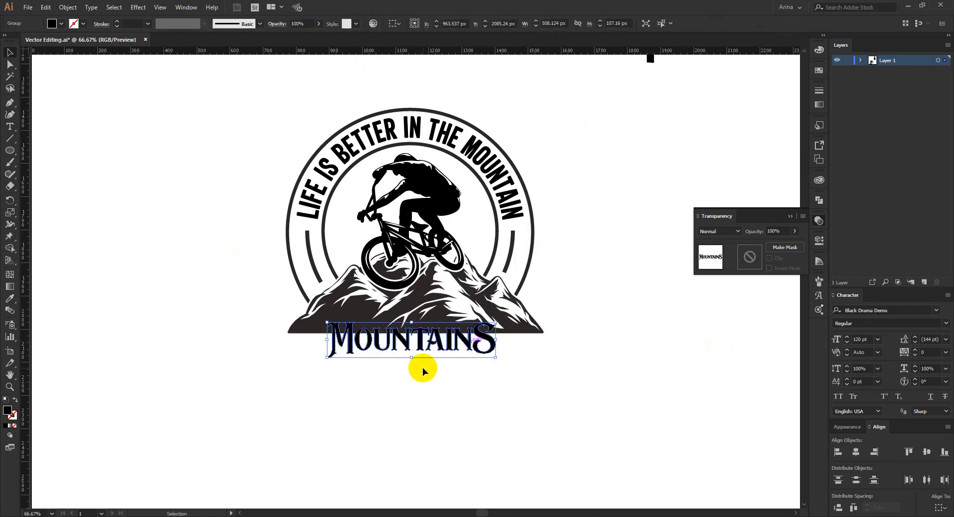
left_click_drag(412, 358, 411, 376)
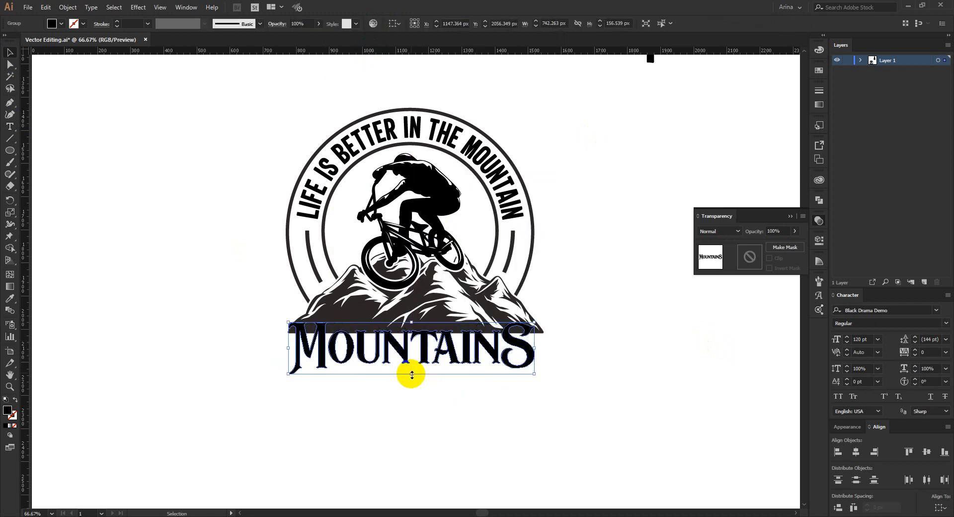
key("Up")
key("Up")
key("Up")
key("Up")
key("Up")
key("Up")
key("Up")
key("Up")
scroll(450, 330, "up", 1)
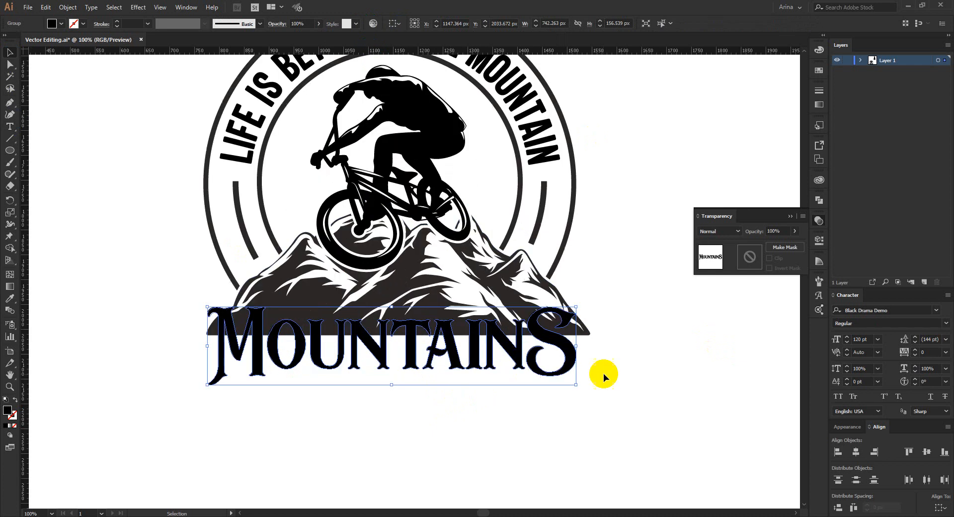
- Enlarge the MOUNTAINS lettering to about 775 px wide to match the mountain's base, and nudge it slightly up
left_click_drag(576, 346, 593, 347)
key("Up")
key("Up")
key("Up")
key("Up")
key("Down")
key("Down")
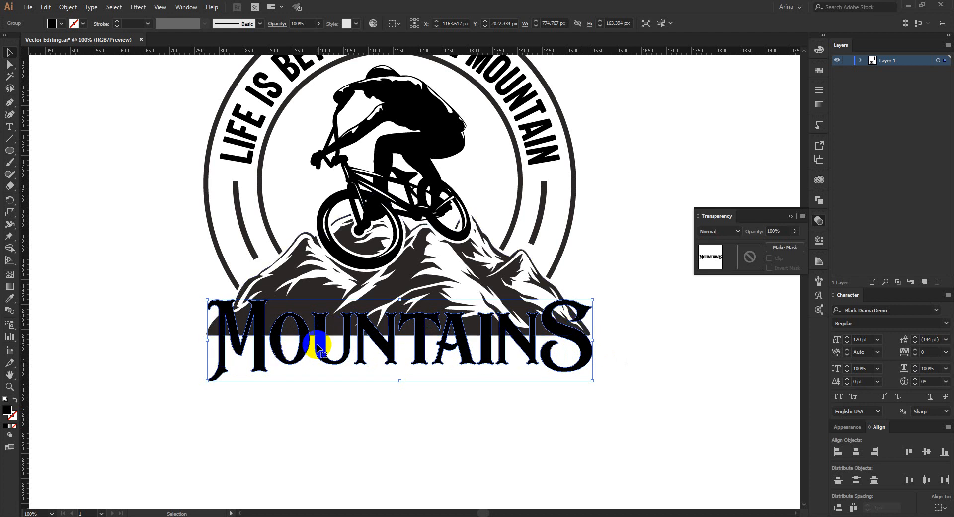
- Align the whole badge artwork and the MOUNTAINS lettering to their horizontal centers
scroll(385, 387, "down", 1)
left_click_drag(231, 128, 581, 297)
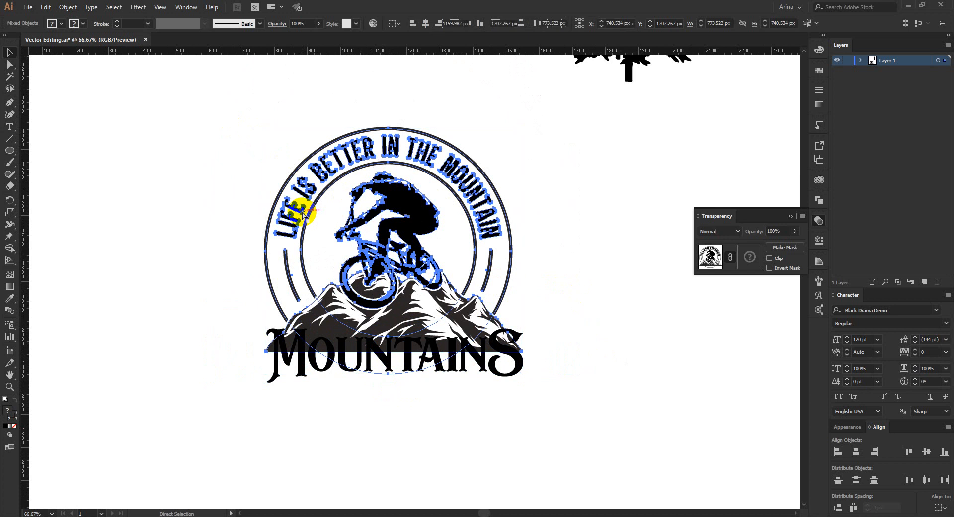
left_click_drag(255, 106, 560, 437)
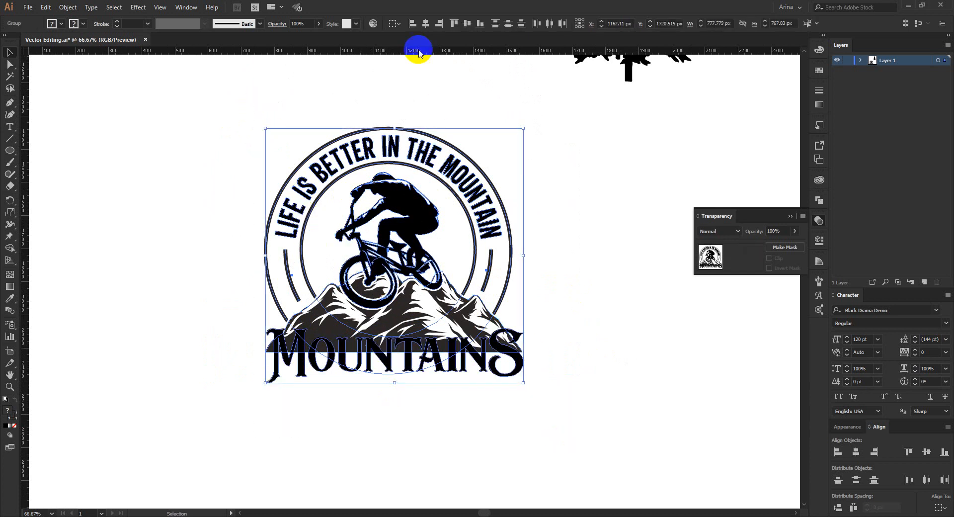
left_click(425, 25)
left_click(394, 113)
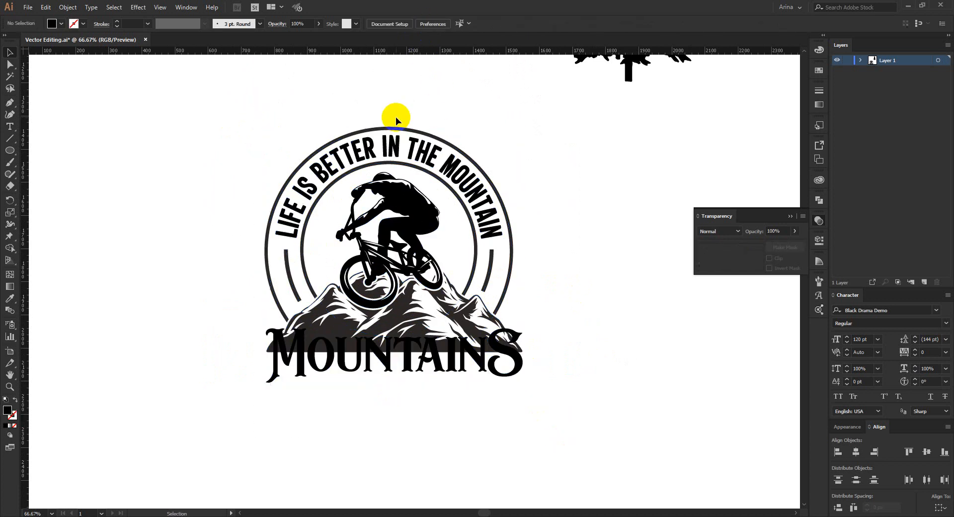
- Offset the outlined MOUNTAINS lettering by 5 px with Miter joins and cut the offset outlines
left_click(407, 363)
left_click(67, 7)
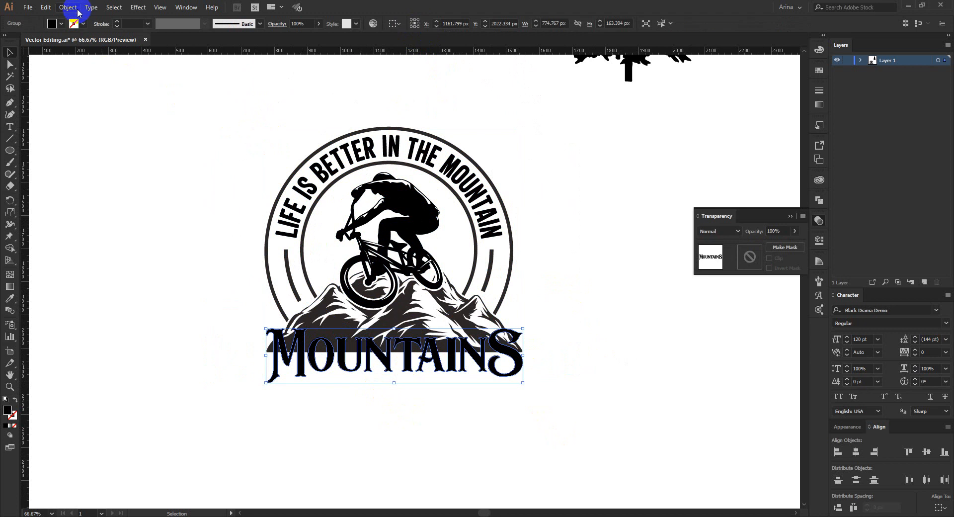
mouse_move(100, 237)
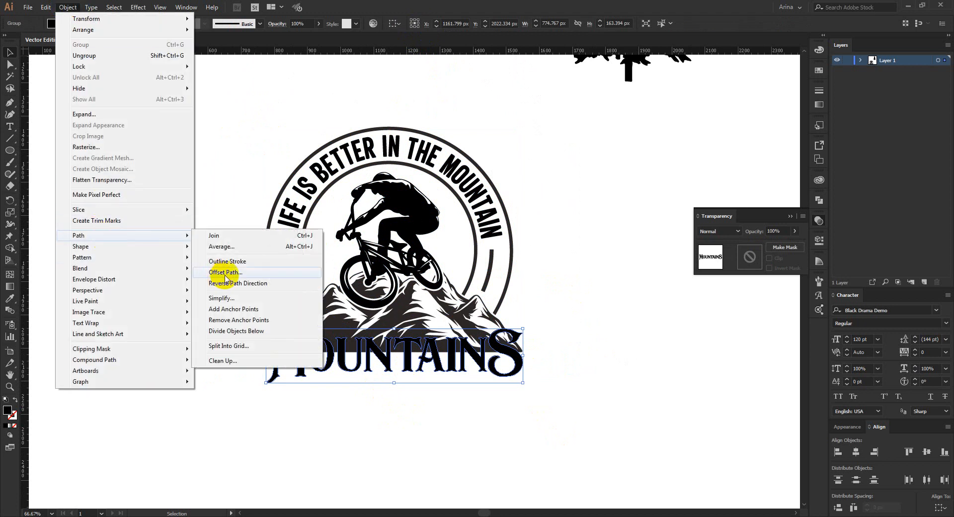
left_click(224, 328)
left_click(66, 141)
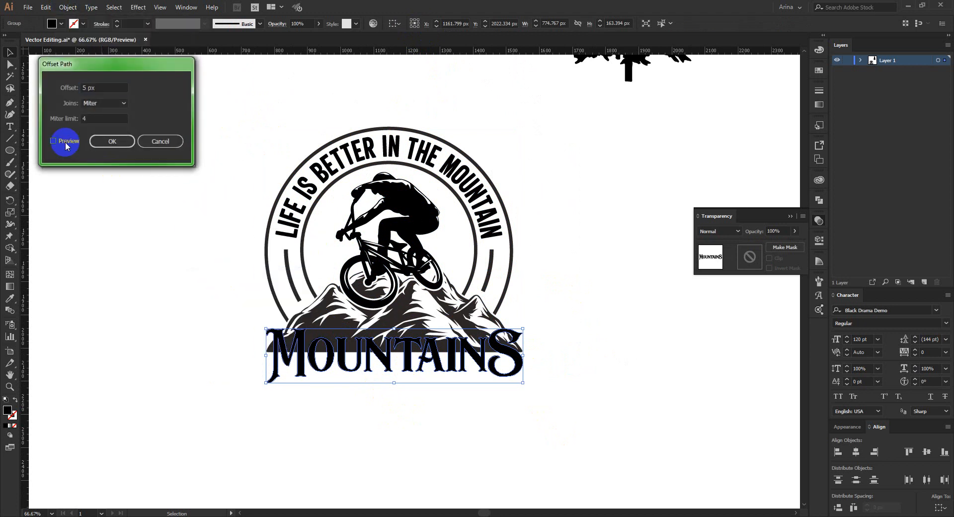
left_click(105, 142)
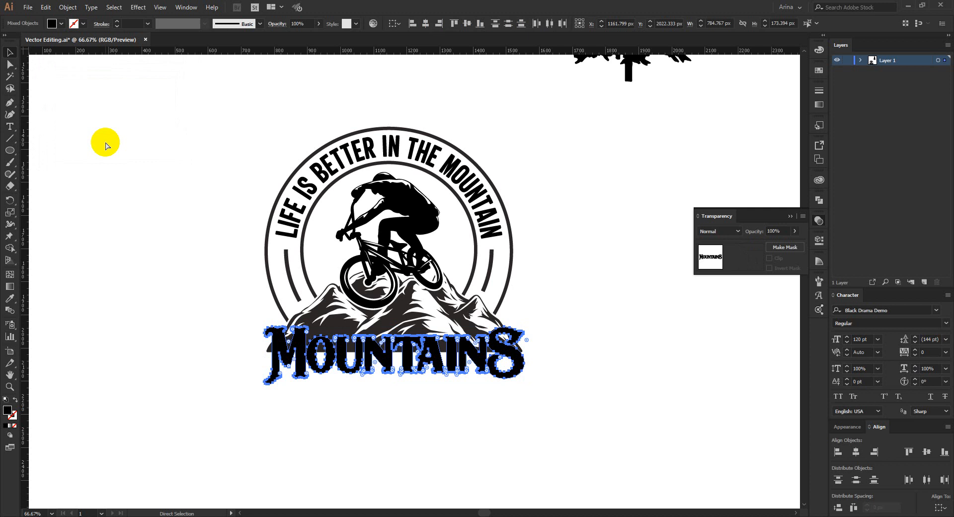
key("ctrl+x")
- Give the badge artwork an opacity mask without Clip, paste the offset lettering in place inside it, and leave mask editing
left_click(403, 305)
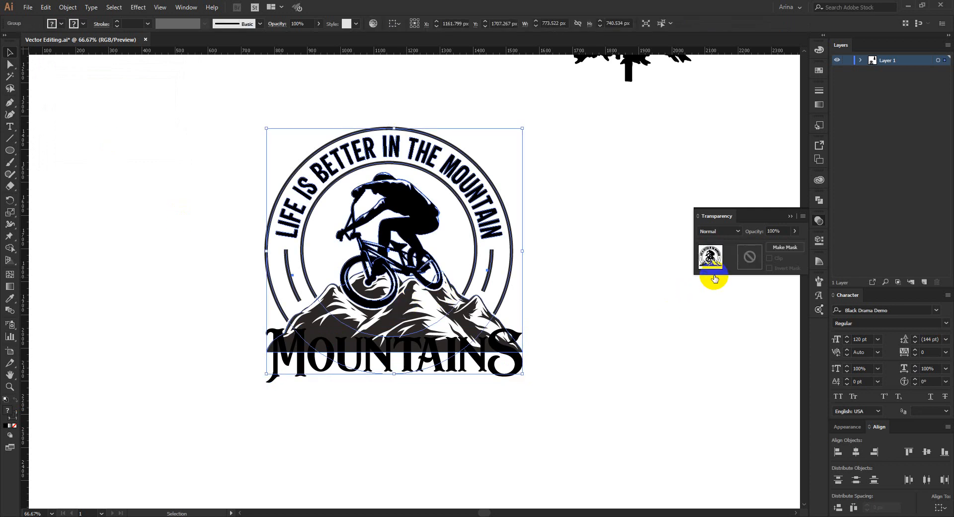
left_click(749, 265)
left_click(769, 258)
key("ctrl+f")
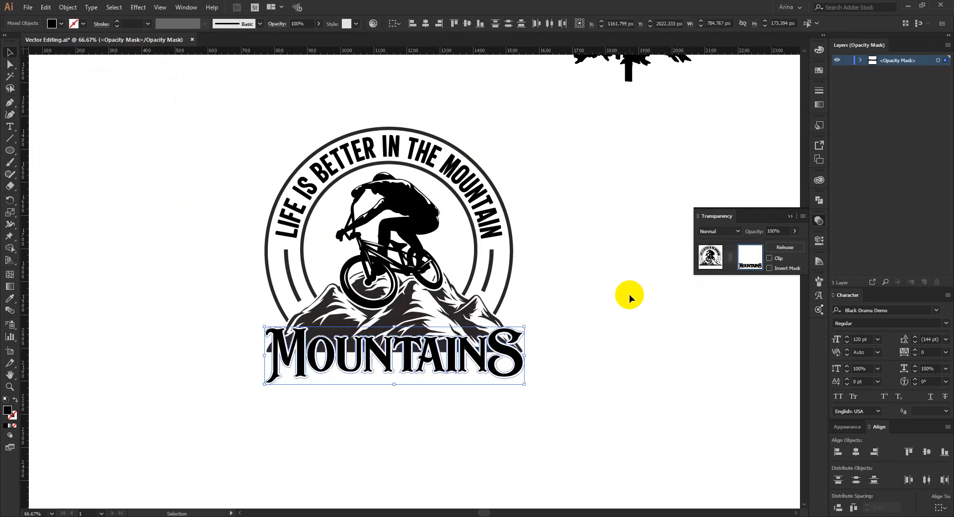
scroll(335, 356, "up", 1)
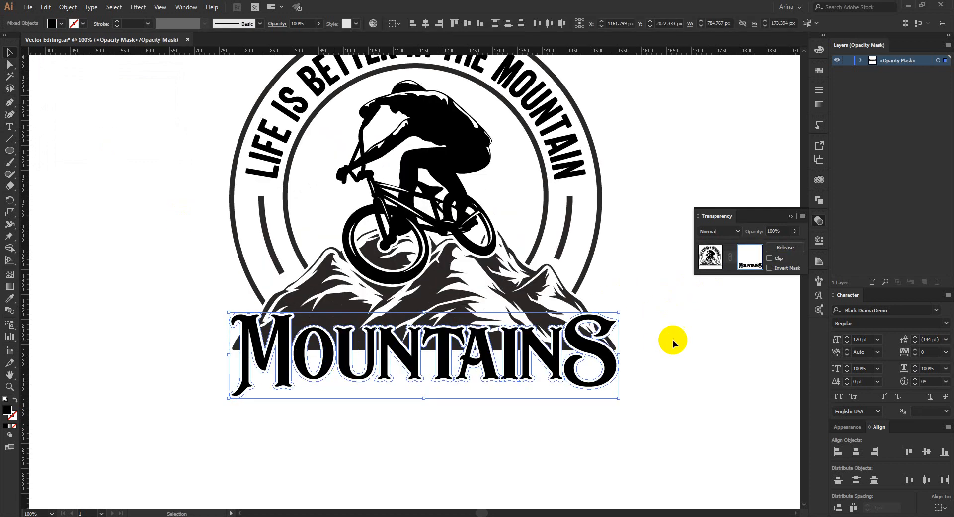
left_click(710, 257)
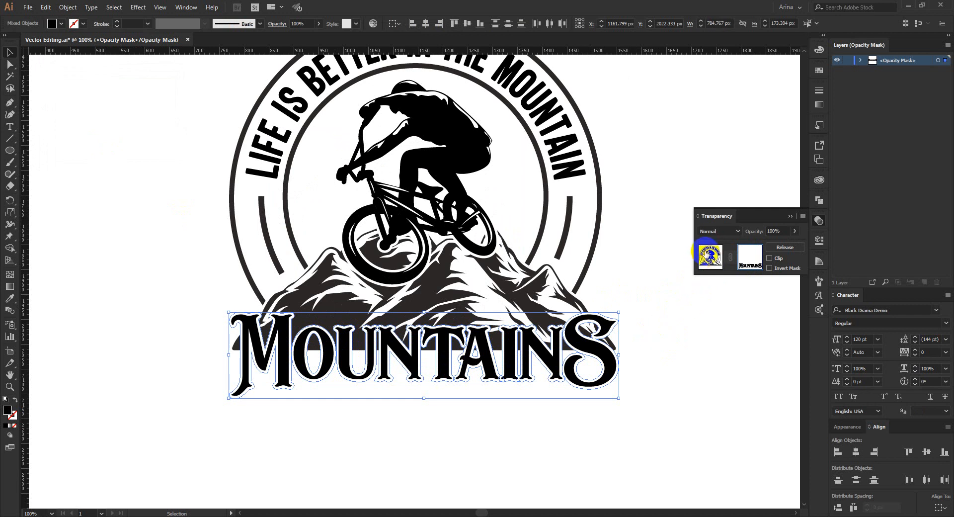
left_click(422, 405)
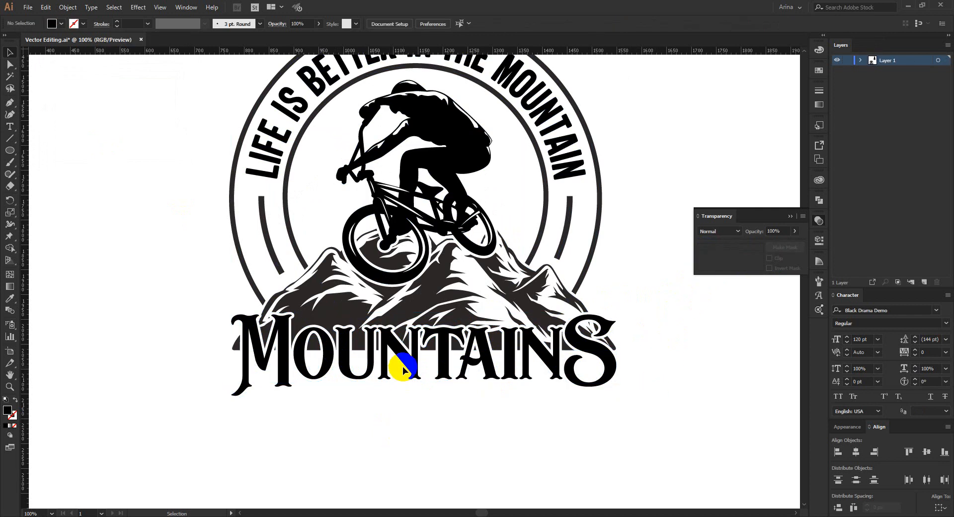
- Offset the MOUNTAINS lettering by 10 px with Miter joins and cut the offset outlines
left_click(403, 366)
left_click(67, 7)
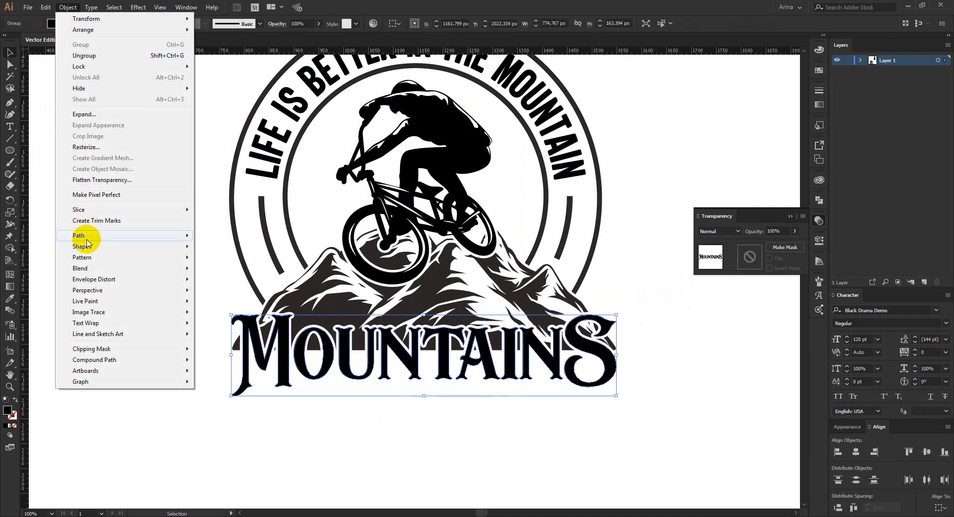
mouse_move(80, 236)
left_click(225, 272)
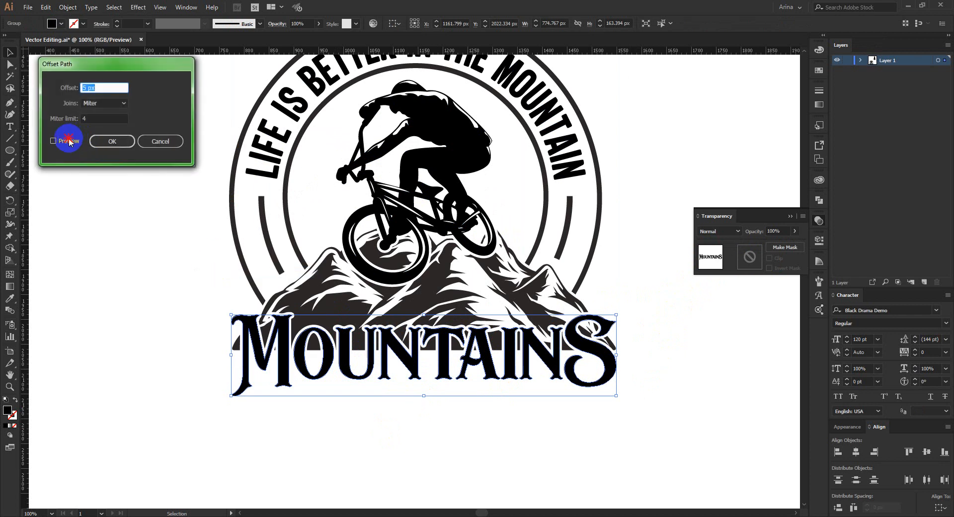
left_click(70, 140)
scroll(100, 91, "up", 5)
left_click(112, 145)
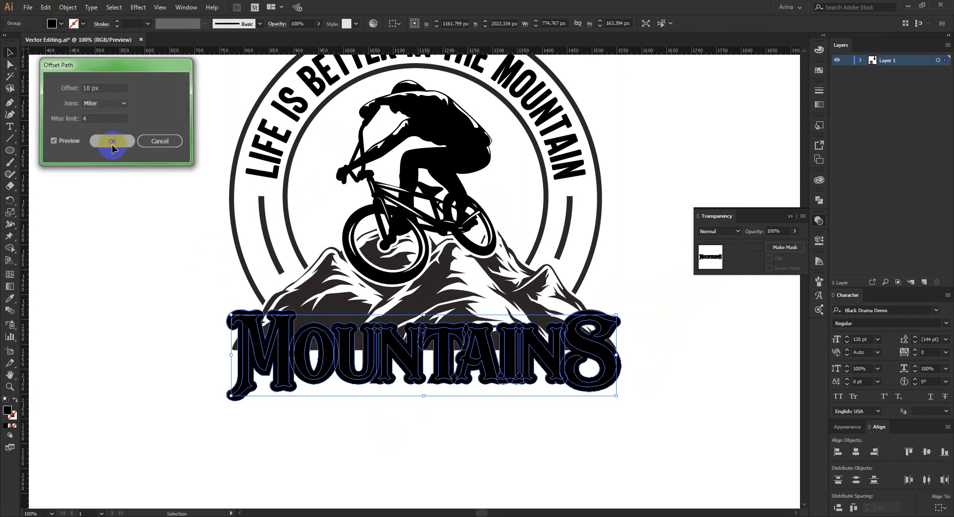
key("ctrl+x")
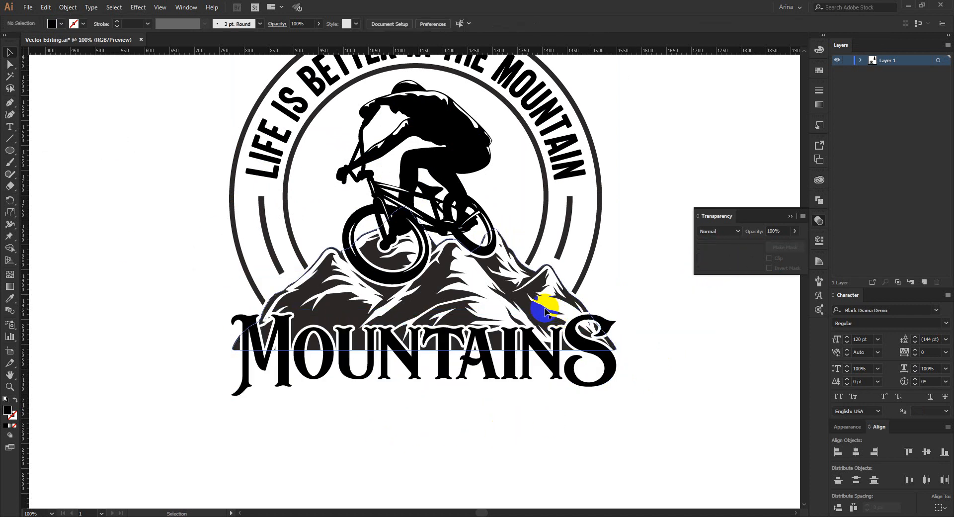
- Replace the lettering inside the badge artwork's opacity mask with the 10 px offset outlines, pasted in place
left_click(546, 312)
left_click(750, 255)
left_click_drag(682, 423, 160, 316)
key("Delete")
key("ctrl+f")
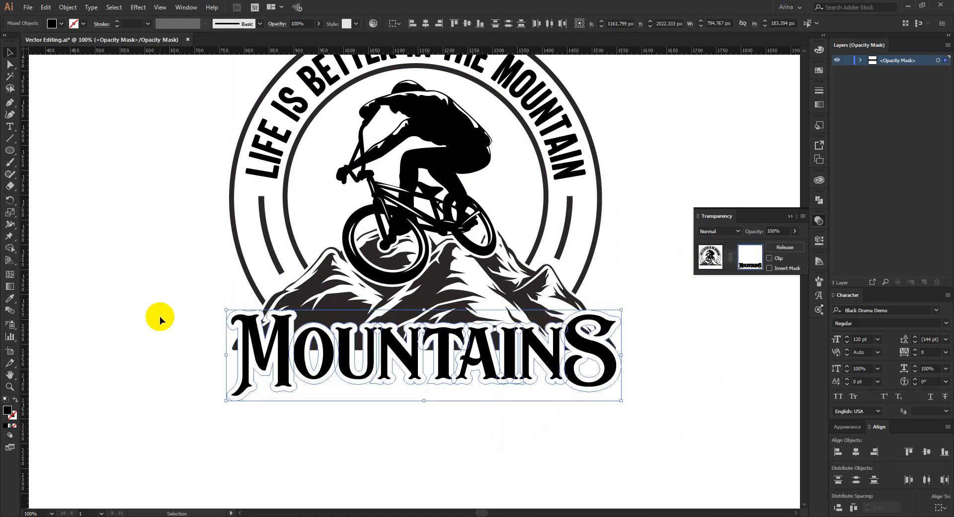
left_click(51, 22)
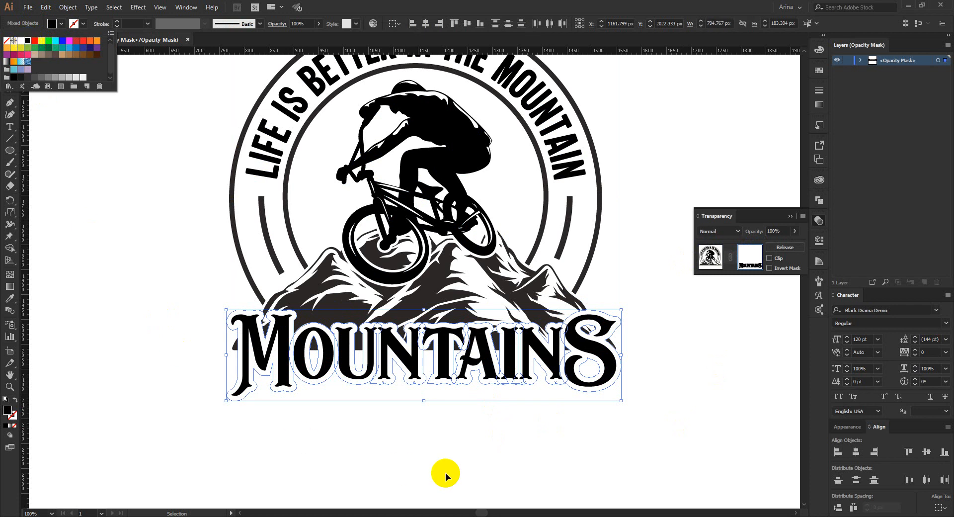
left_click(533, 466)
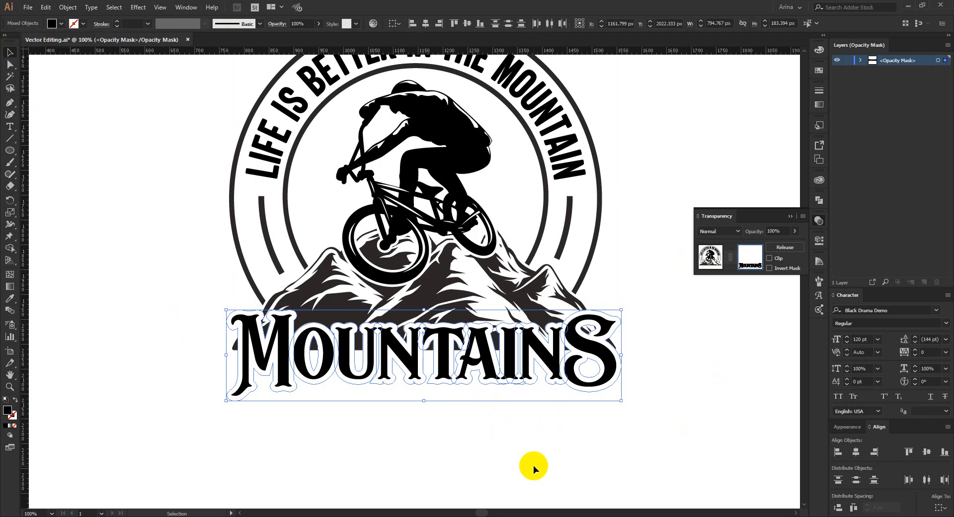
left_click(107, 333)
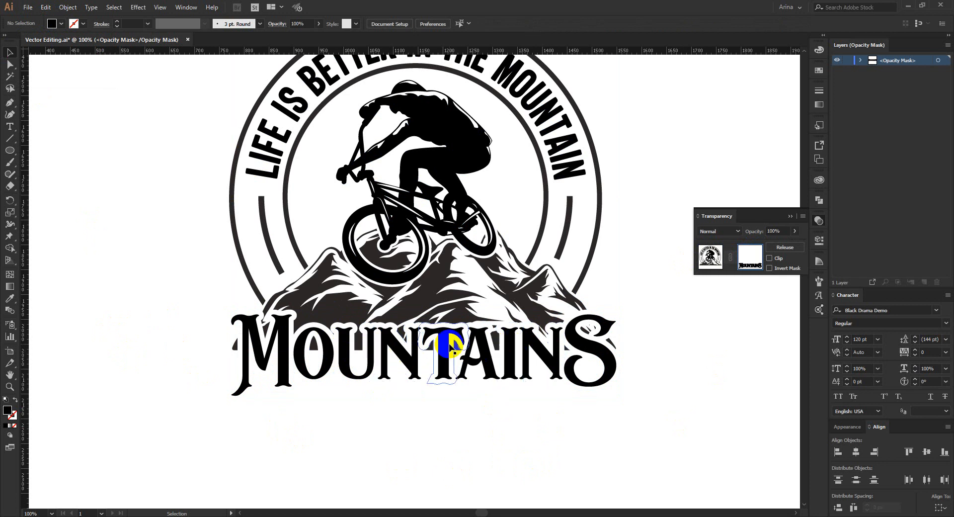
- Draw a closed black Pen shape in the mask through the letter tops and around below MOUNTAINS to hide mountain remnants, and leave mask editing
left_click(10, 103)
left_click_drag(214, 348, 228, 327)
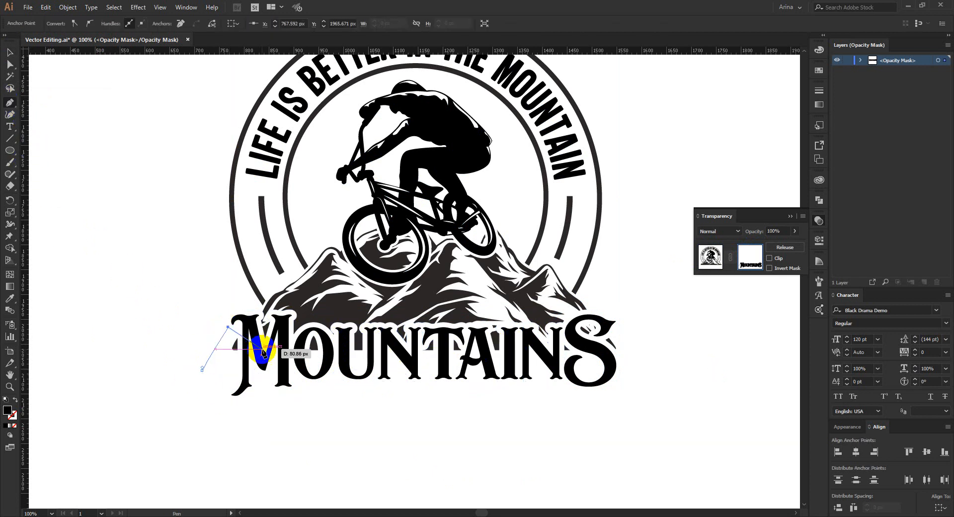
left_click(272, 342)
left_click(313, 329)
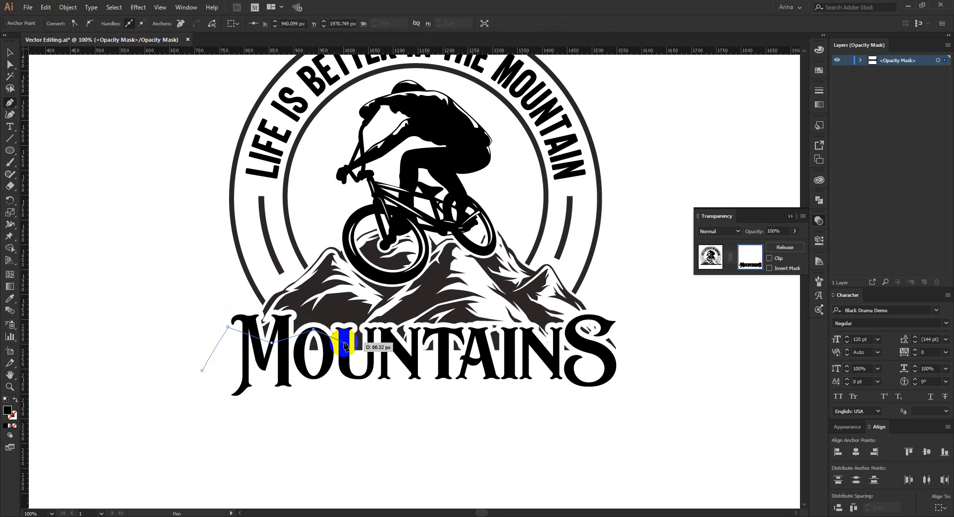
left_click(346, 344)
left_click(353, 326)
left_click(364, 327)
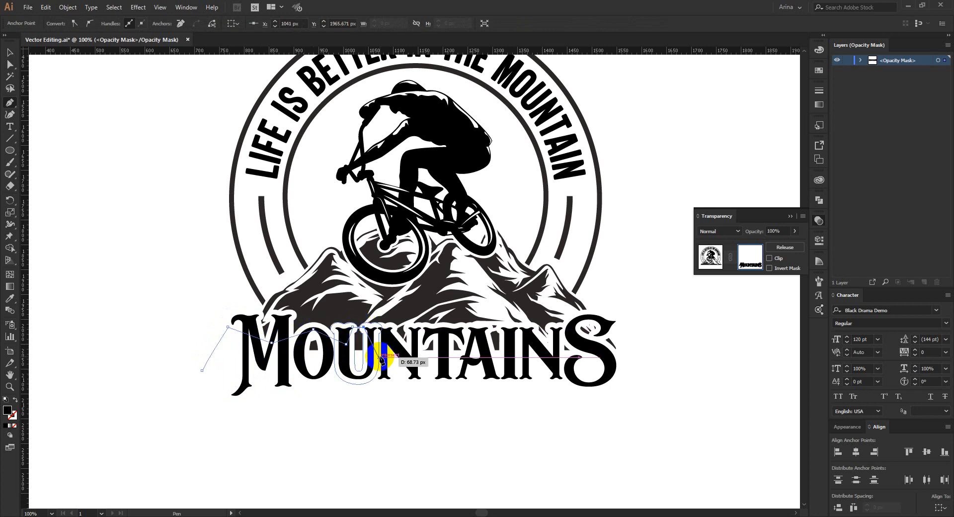
left_click(394, 326)
left_click(409, 329)
left_click(426, 330)
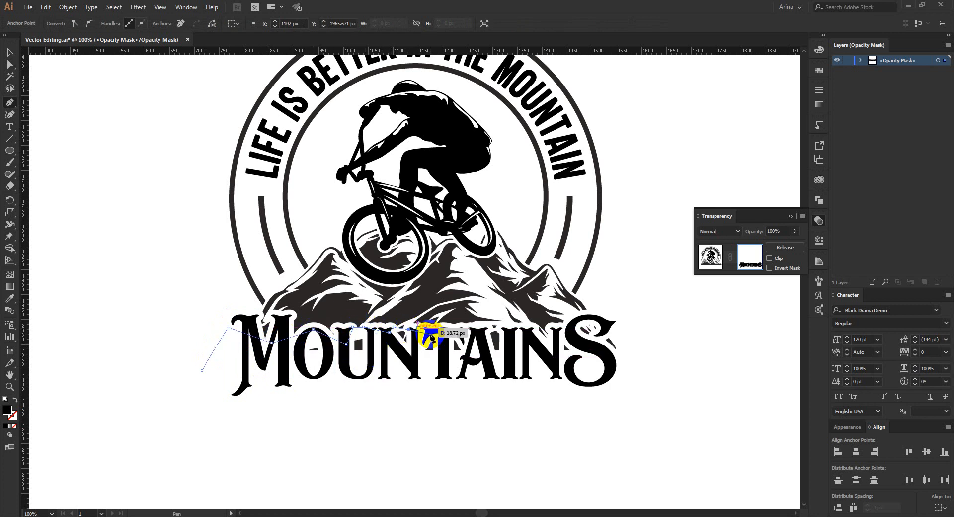
left_click(448, 329)
left_click(487, 327)
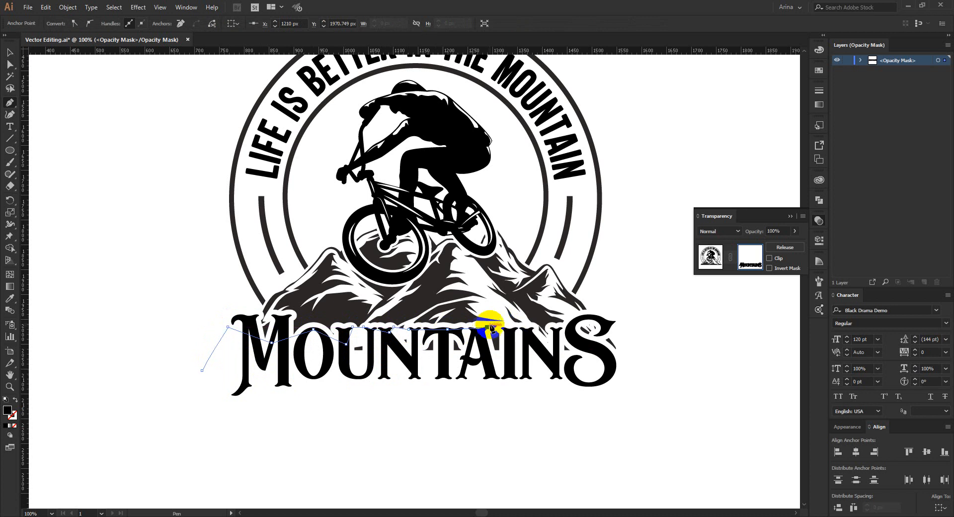
left_click(495, 324)
left_click(506, 324)
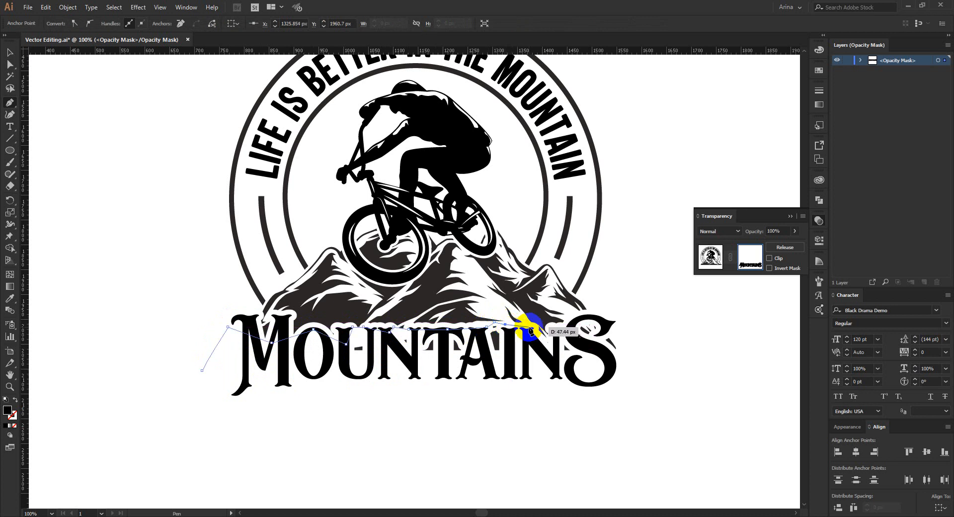
left_click(533, 324)
left_click(546, 327)
left_click(567, 329)
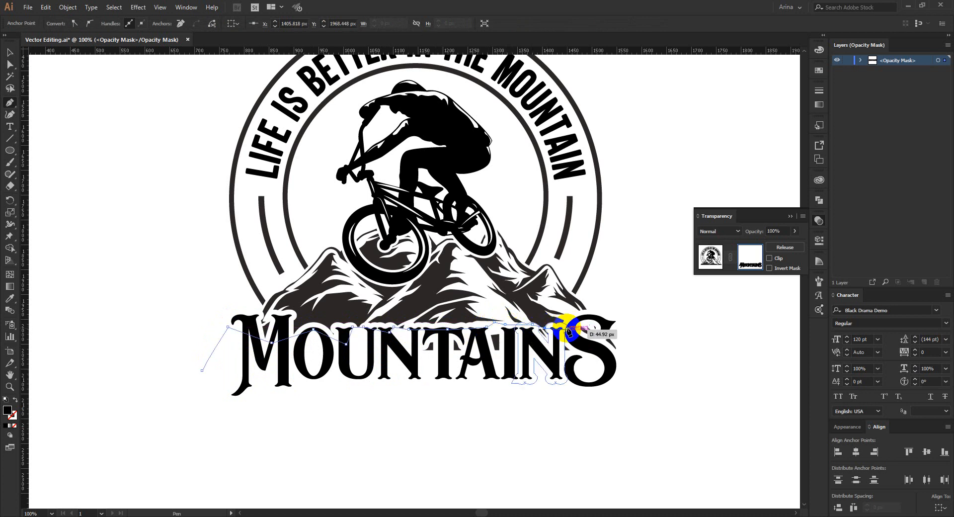
left_click(614, 314)
left_click(633, 437)
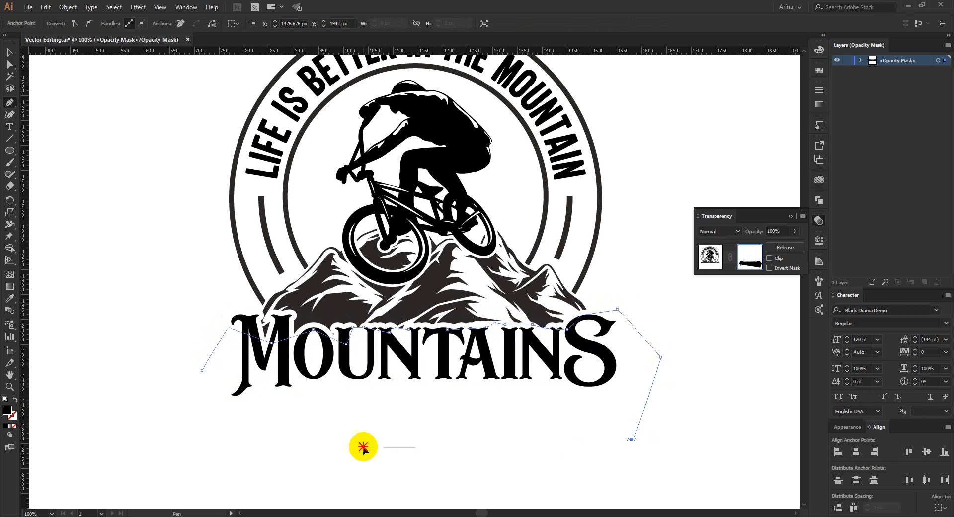
left_click(362, 447)
left_click(261, 451)
left_click(194, 397)
left_click(202, 372)
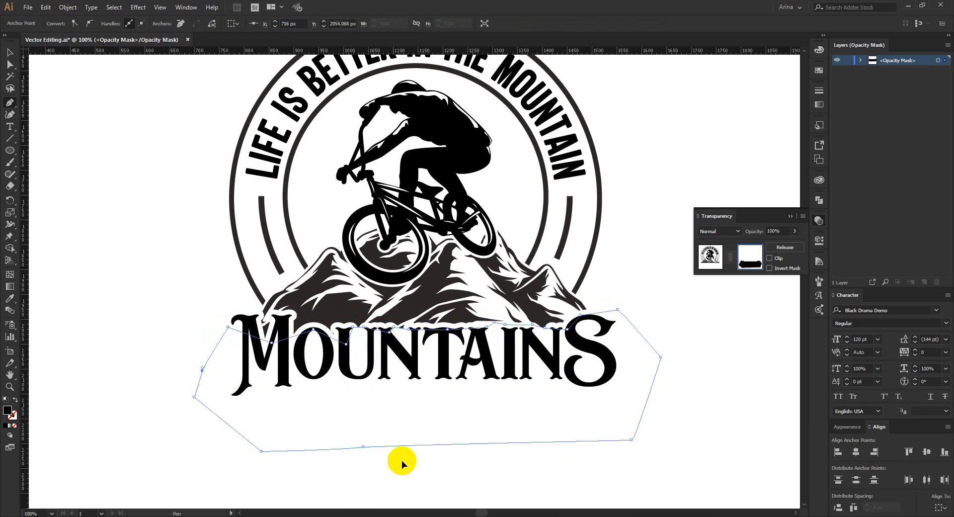
key("v")
left_click(540, 472)
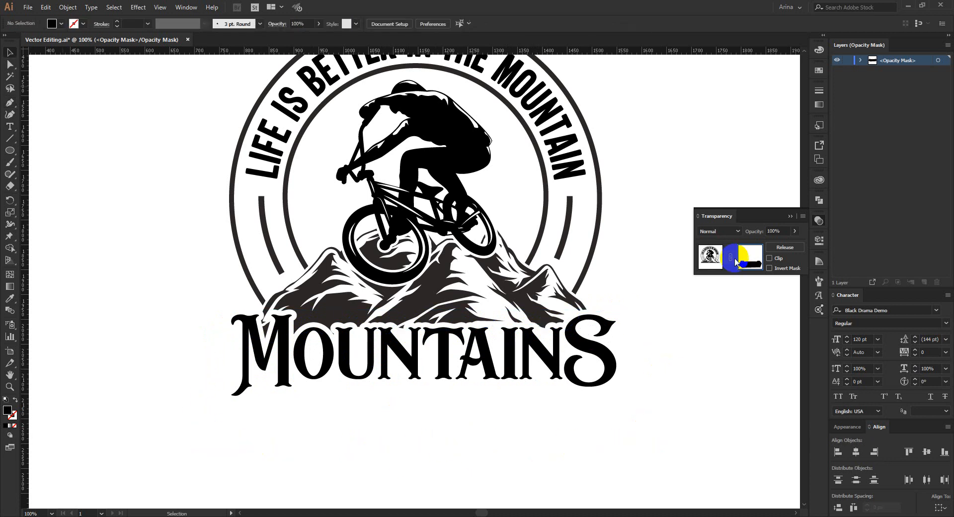
left_click(719, 257)
- Add the text "outdoor adventure" in Black Drama Demo, 120 pt, below the MOUNTAINS lettering
scroll(343, 321, "down", 1)
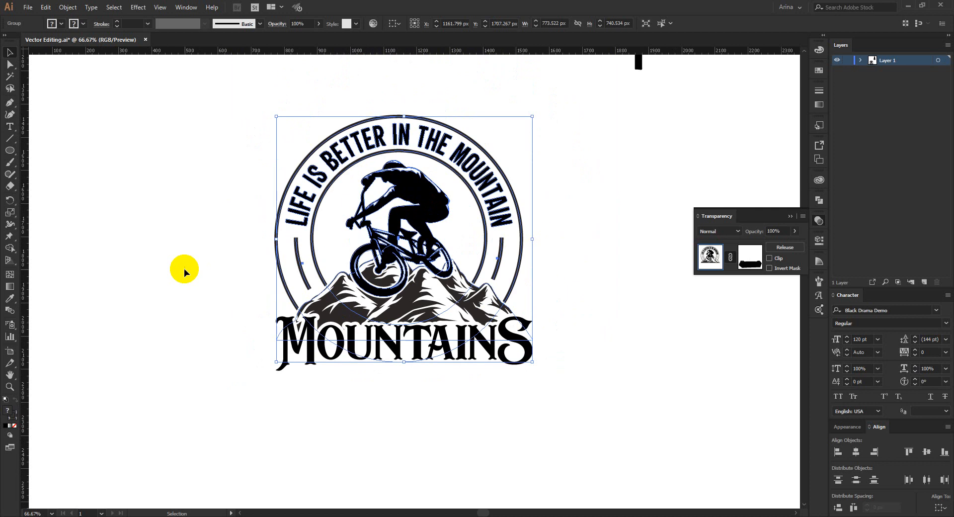
scroll(445, 420, "up", 1)
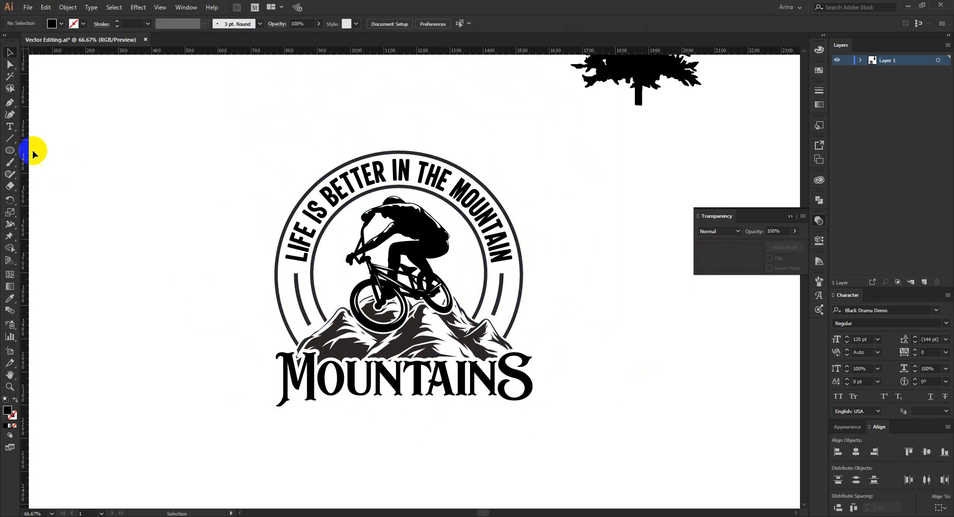
left_click(10, 127)
left_click(367, 436)
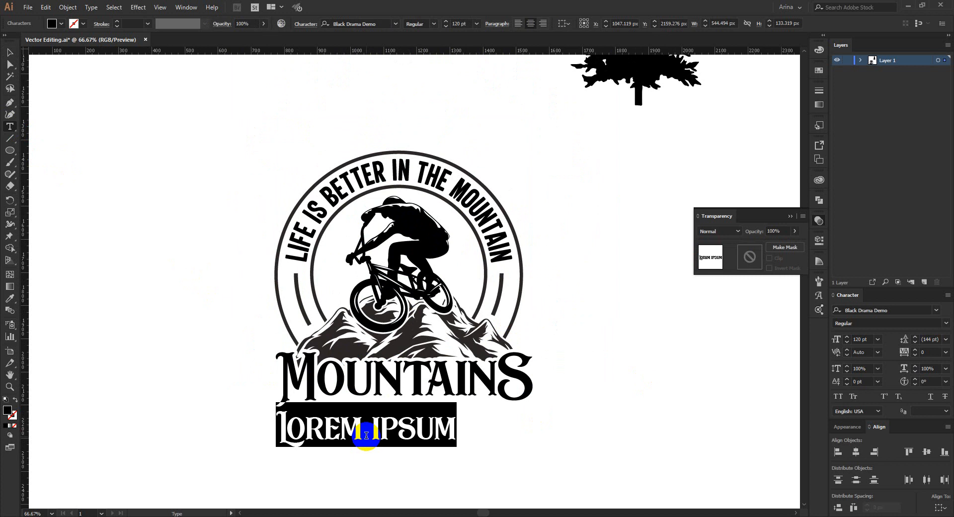
type("o")
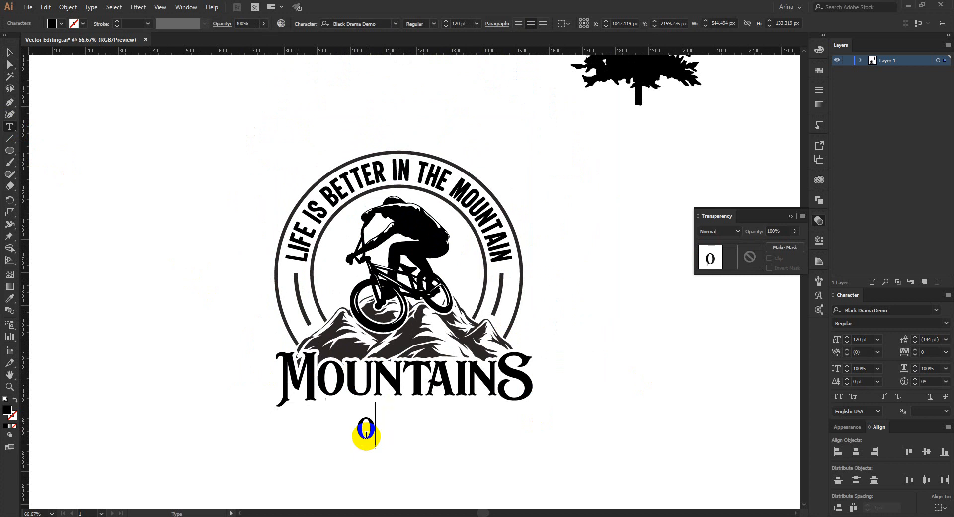
type("utdoor adven")
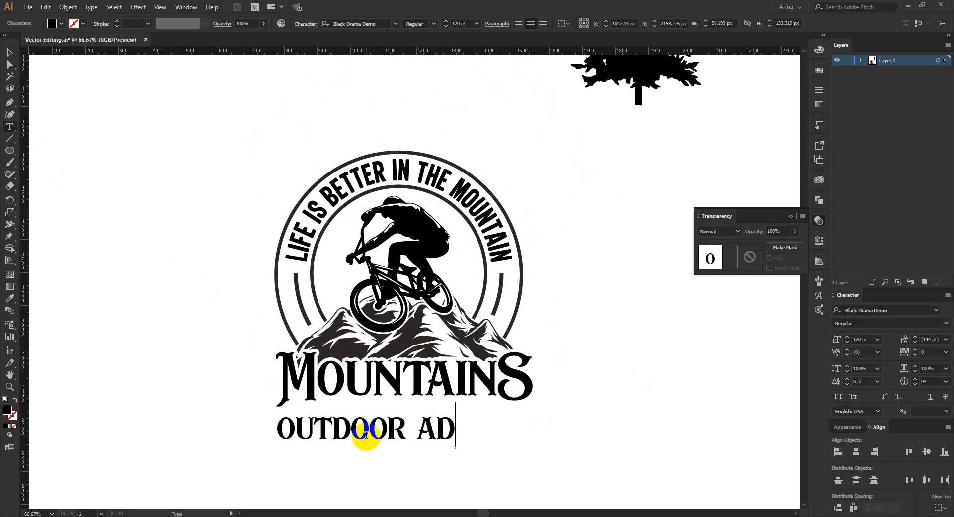
type("cut")
key("BackSpace")
key("BackSpace")
key("BackSpace")
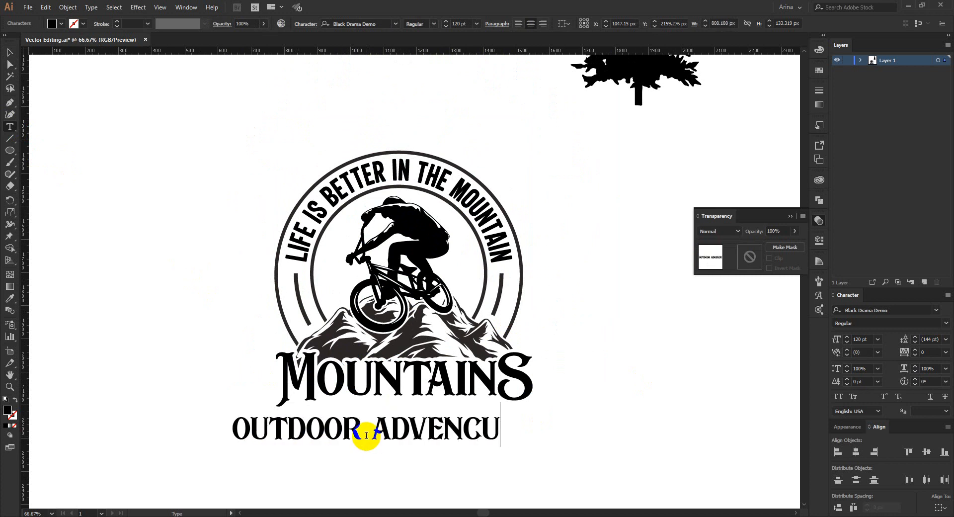
type("ture")
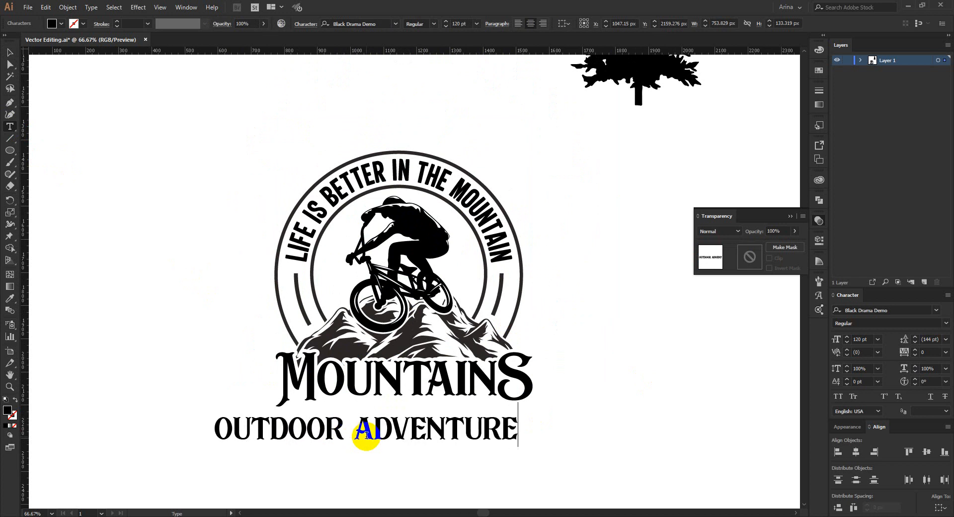
left_click(10, 53)
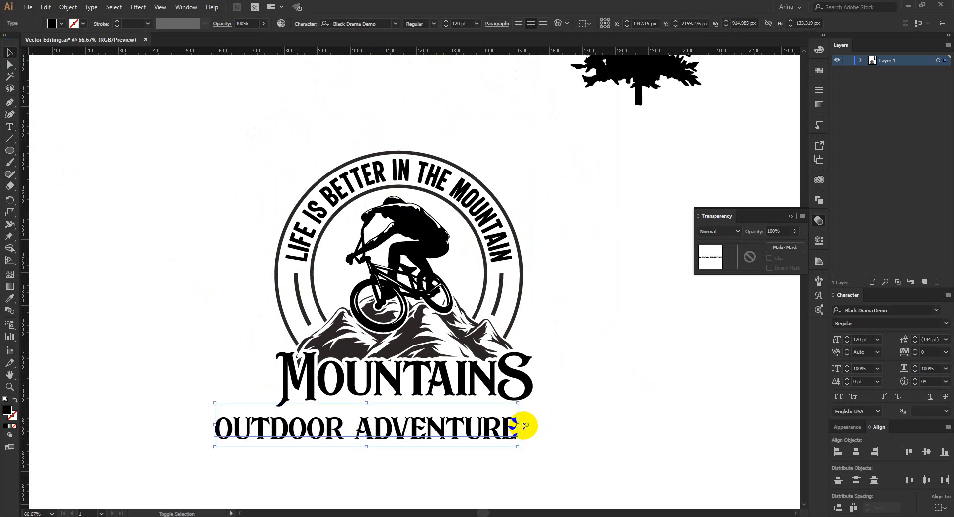
- Scale the OUTDOOR ADVENTURE tagline down to about 66 pt, place it just beneath MOUNTAINS, and convert it to outlines
left_click_drag(519, 427, 381, 429)
left_click_drag(283, 436, 456, 410)
scroll(456, 411, "up", 1)
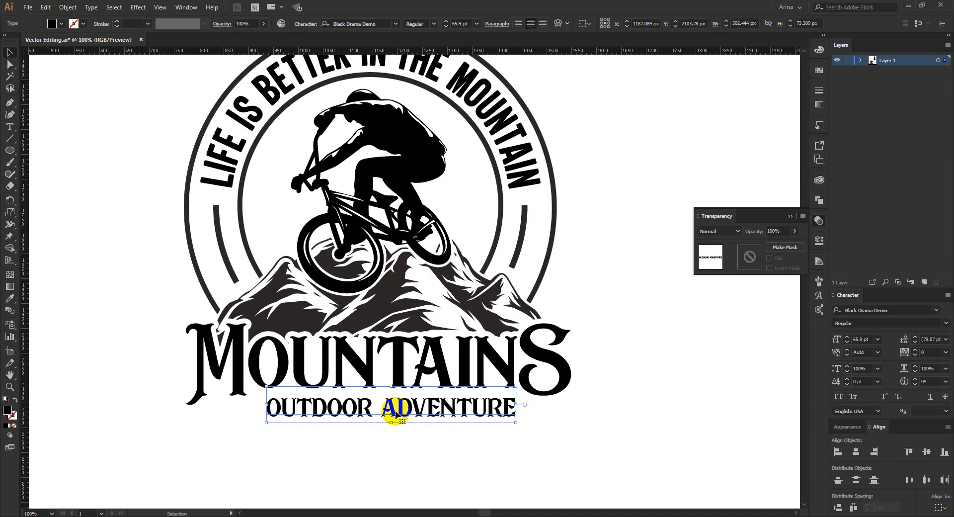
right_click(344, 413)
left_click(383, 284)
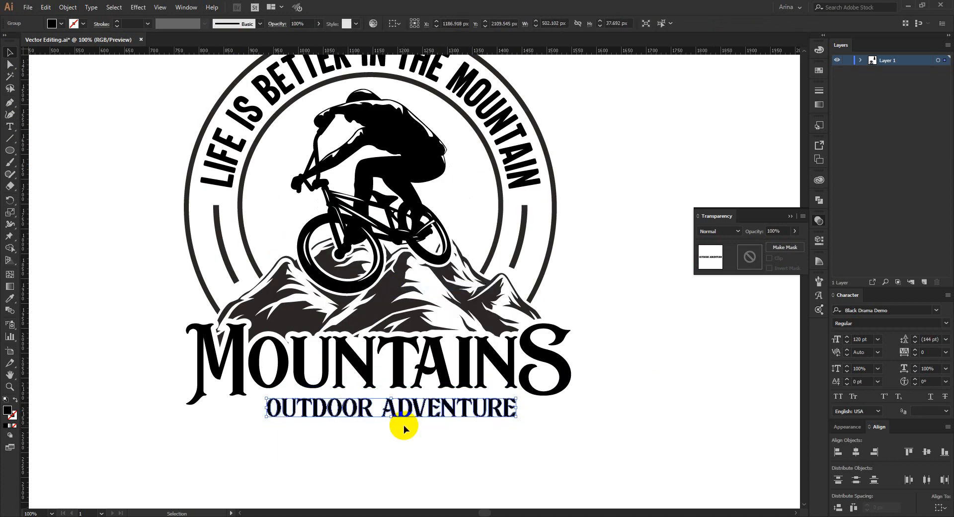
- Enlarge the outlined tagline proportionally to about 541 px wide so it fits beneath the MOUNTAINS lettering
left_click_drag(264, 408, 248, 408)
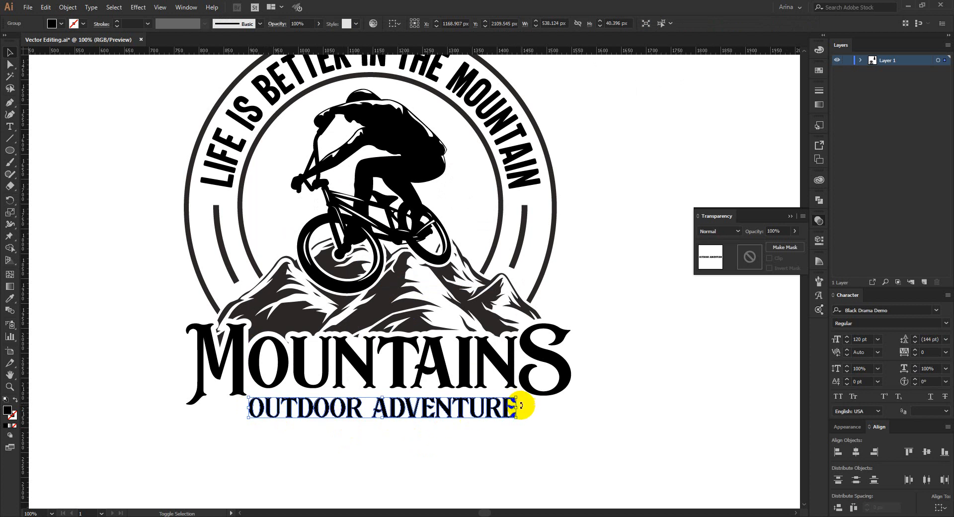
left_click_drag(516, 407, 516, 407)
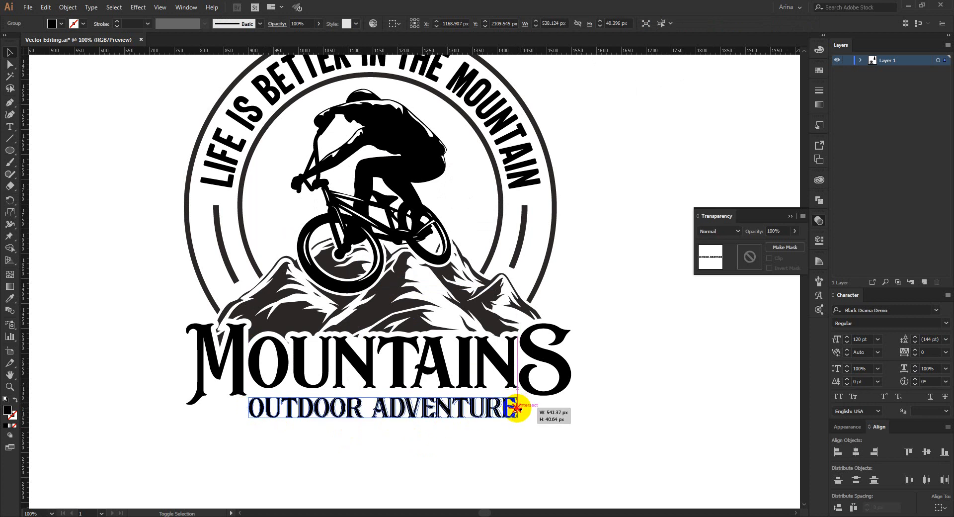
left_click(582, 429)
scroll(463, 436, "down", 1, "alt")
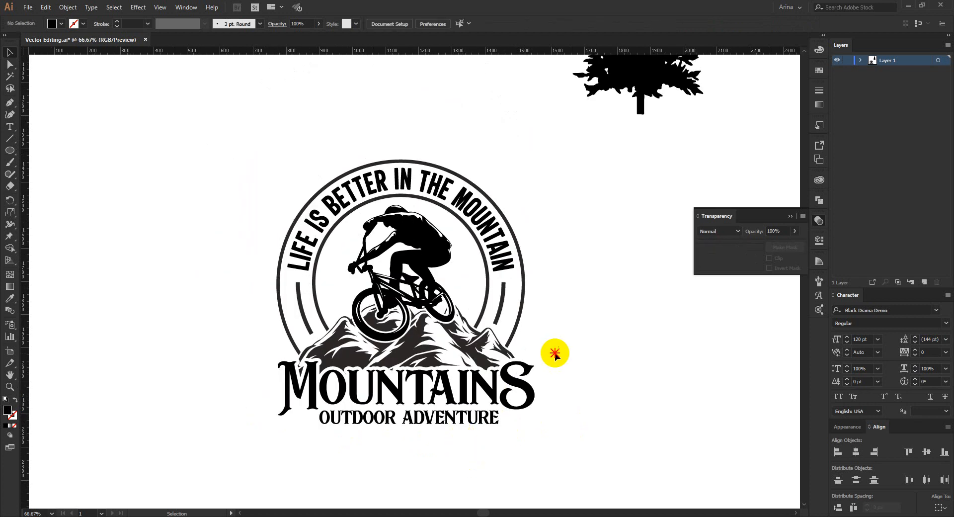
scroll(206, 296, "down", 1, "alt")
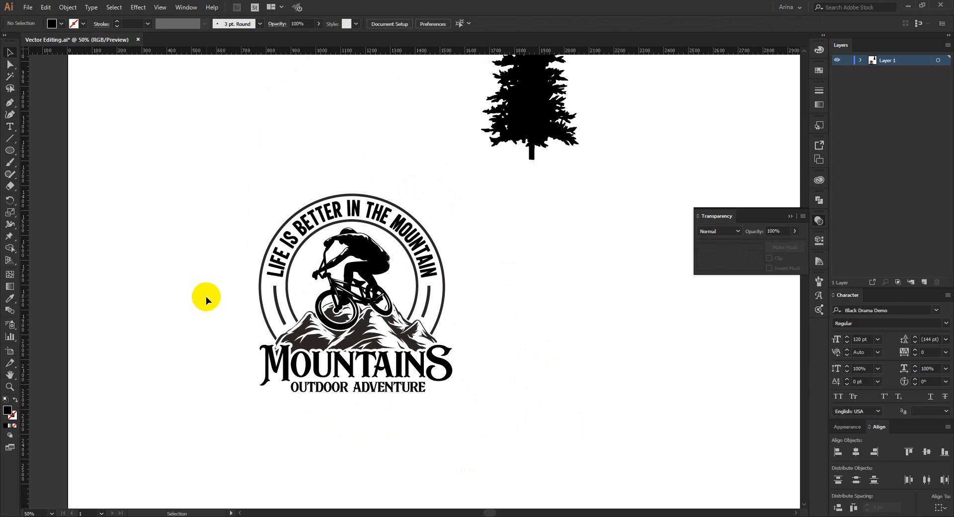
left_click(461, 325)
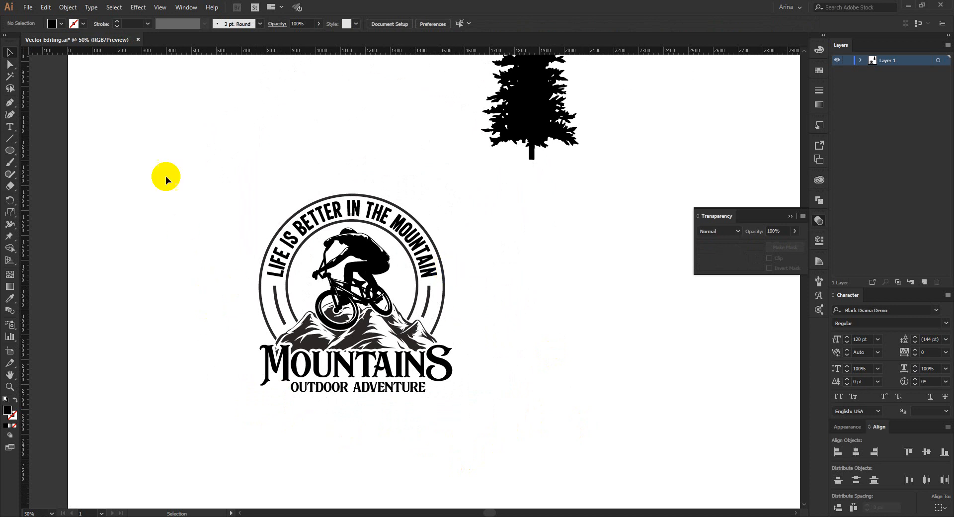
left_click_drag(170, 139, 482, 450)
left_click(512, 343)
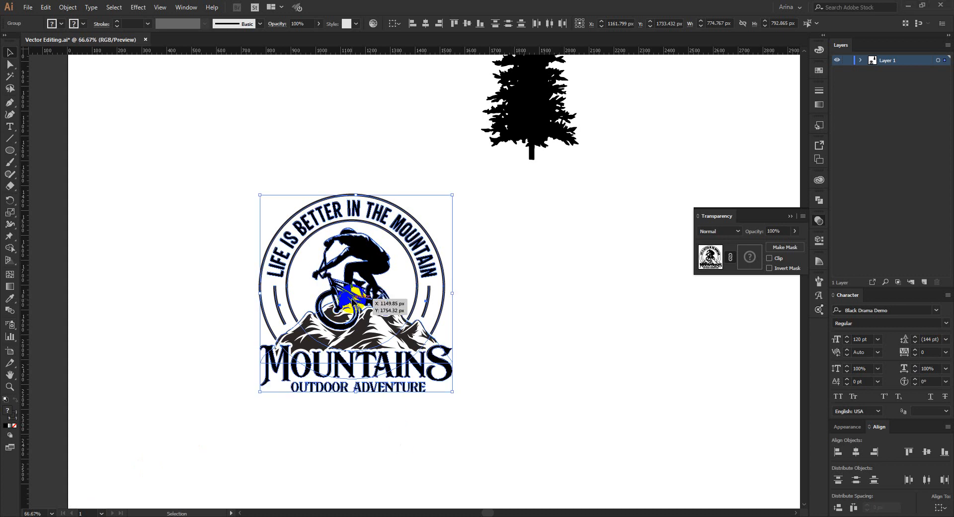
left_click(151, 261)
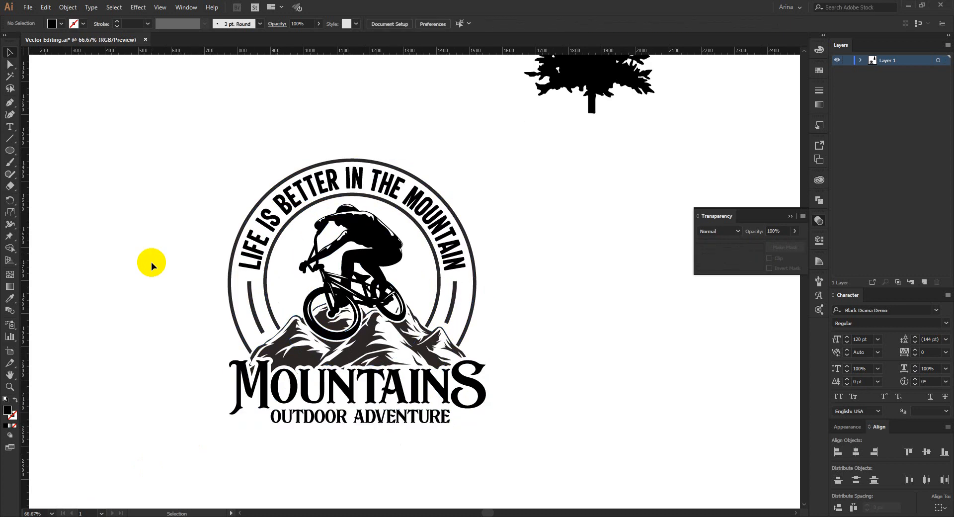
key("ctrl+minus")
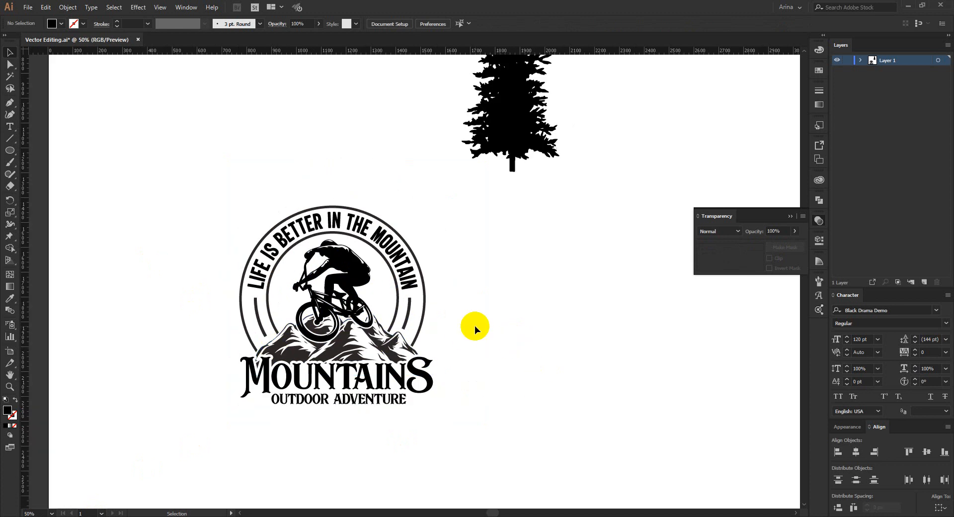
- Move the pine tree down beside the badge and create an Art Brush from it with the default options
scroll(475, 326, "up", 3)
left_click_drag(502, 209, 475, 405)
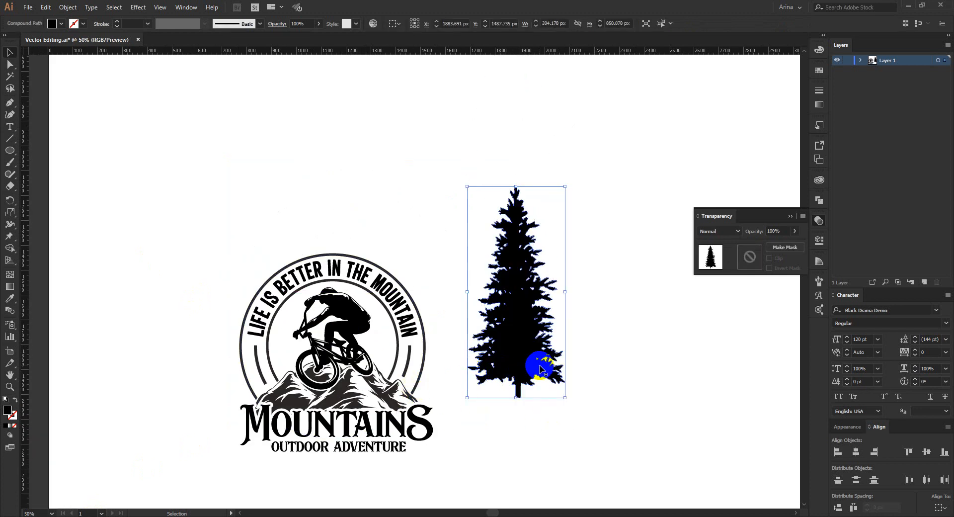
left_click(827, 282)
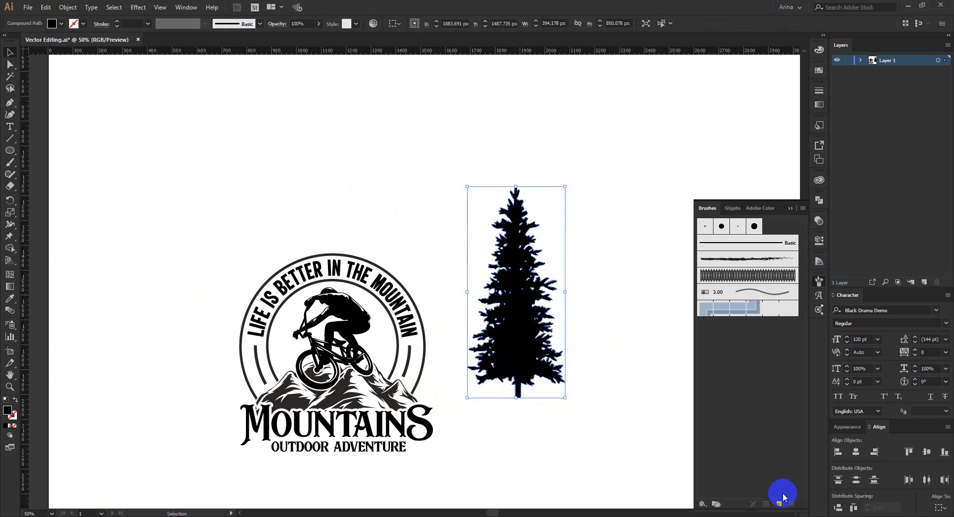
left_click(779, 504)
left_click(455, 287)
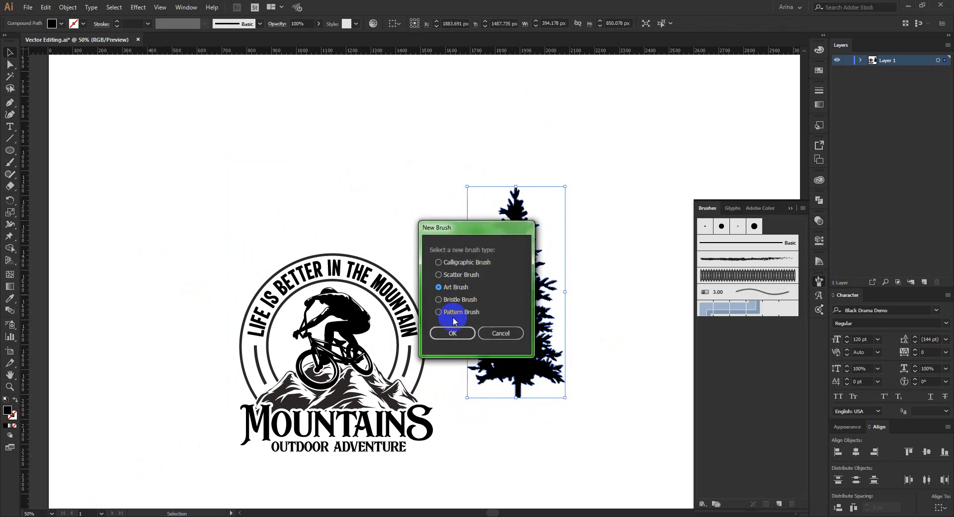
left_click(450, 333)
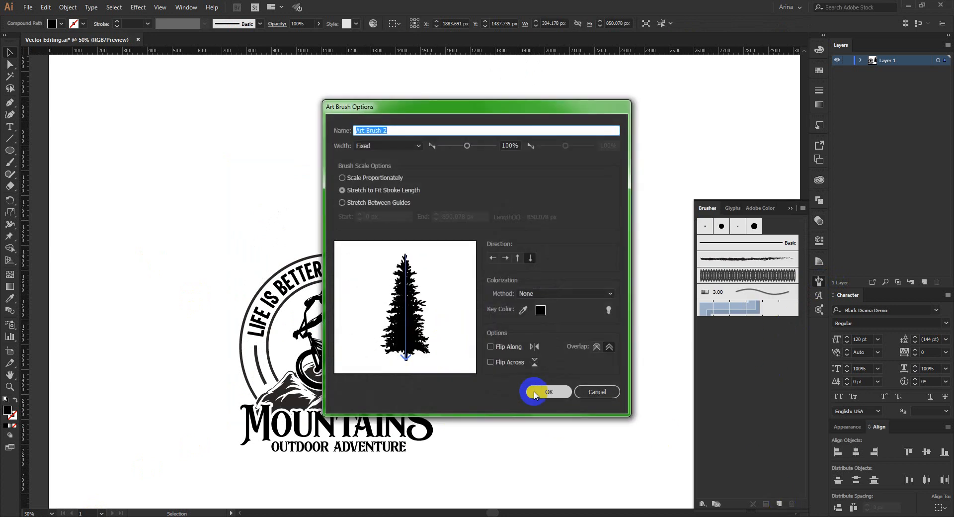
left_click(535, 392)
left_click(622, 352)
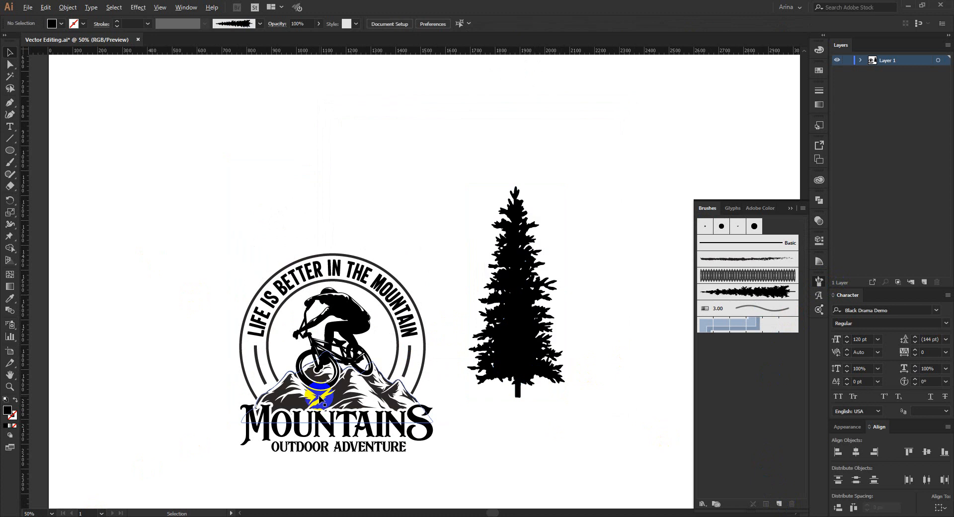
- Rotate the pine tree 180° and create a second Art Brush from the upside-down tree with the default options
left_click(510, 332)
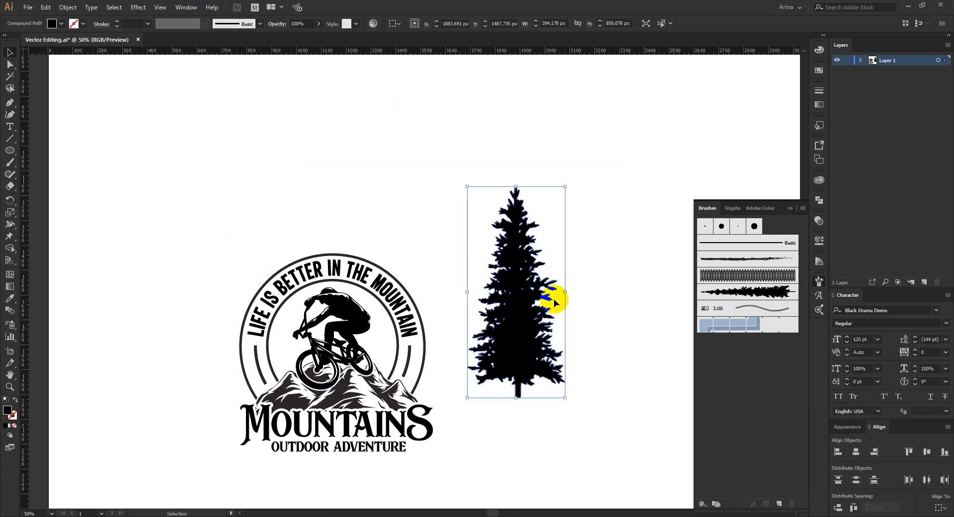
left_click_drag(571, 288, 473, 298)
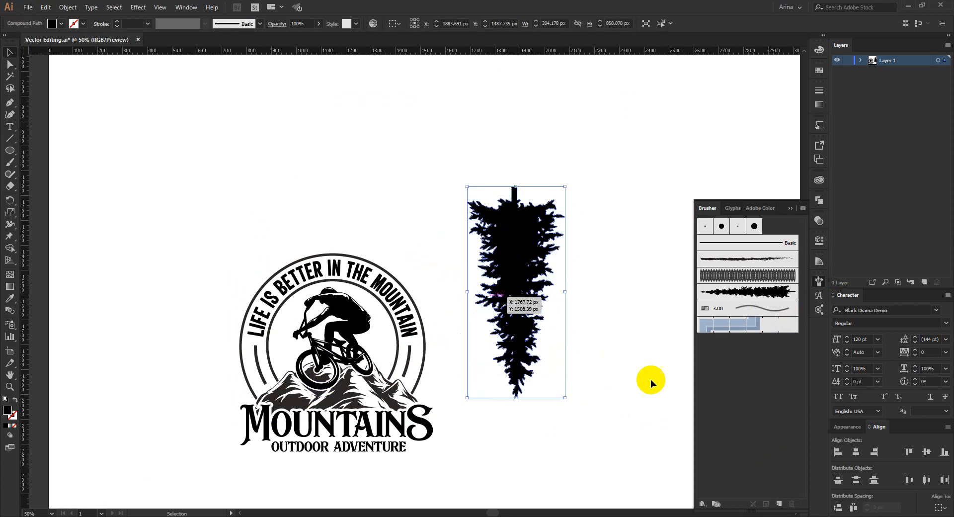
left_click(779, 503)
left_click(440, 287)
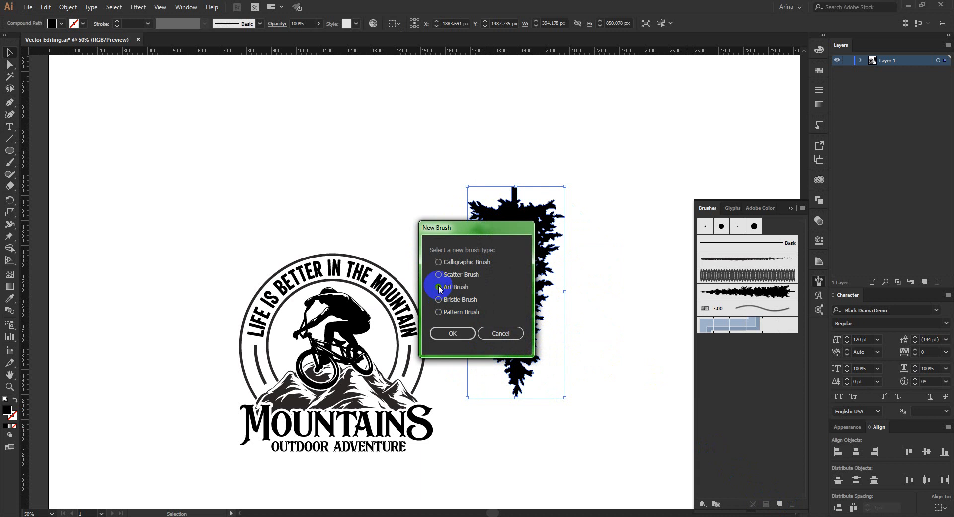
left_click(453, 333)
left_click(532, 395)
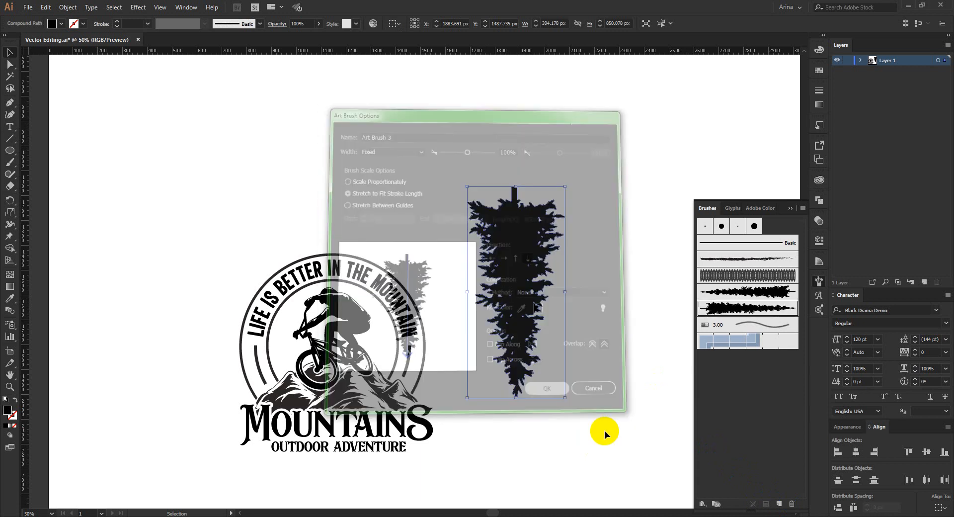
left_click(592, 430)
- Try to apply the upright tree Art Brush to the badge's right side arc with a 0.25 pt stroke
scroll(245, 379, "up", 1)
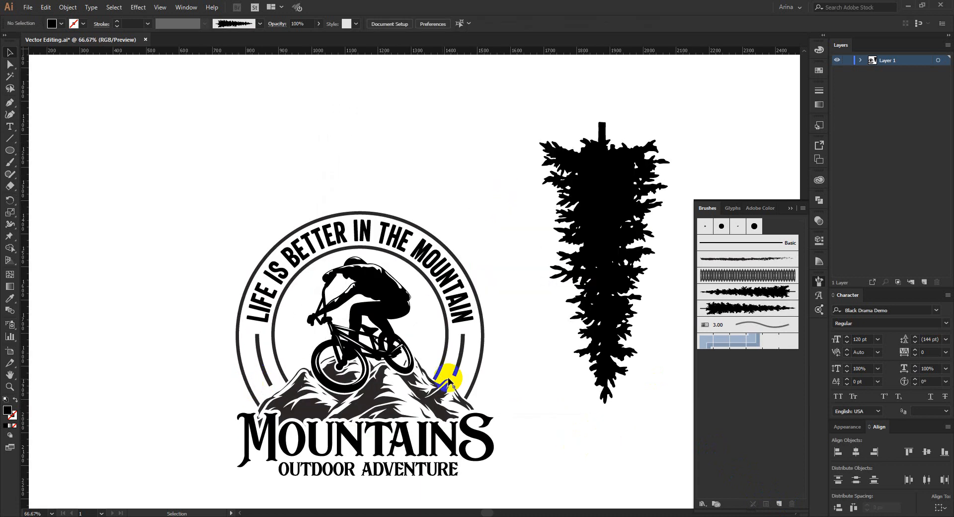
double_click(461, 348)
left_click(461, 352)
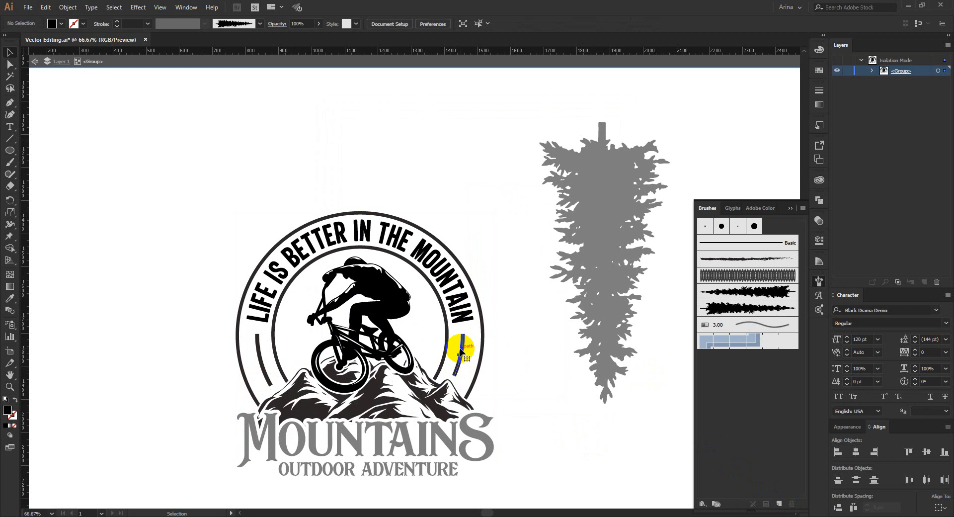
left_click(708, 309)
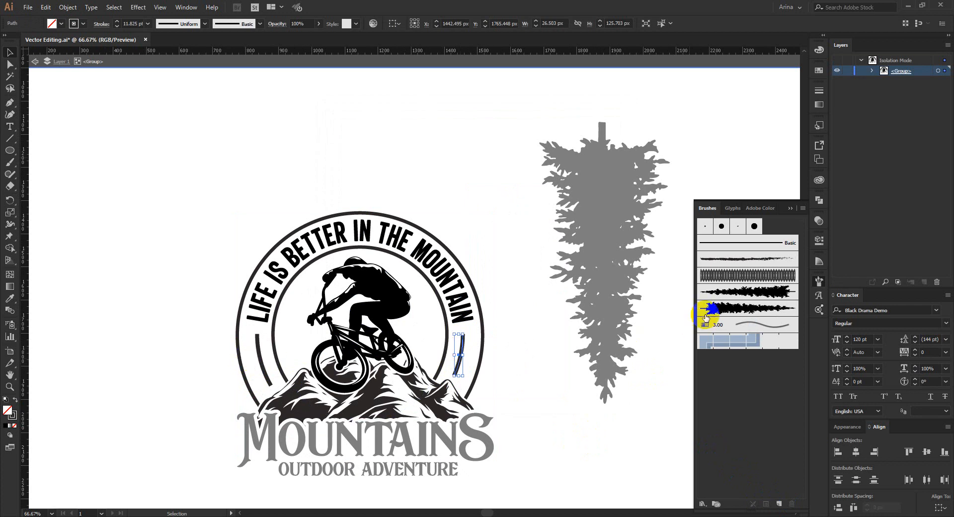
left_click(726, 291)
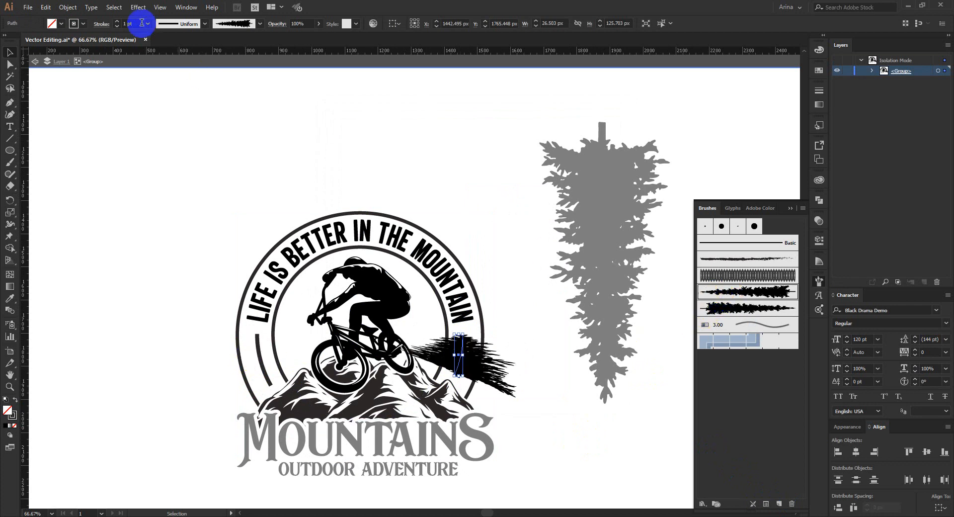
scroll(140, 23, "down", 2)
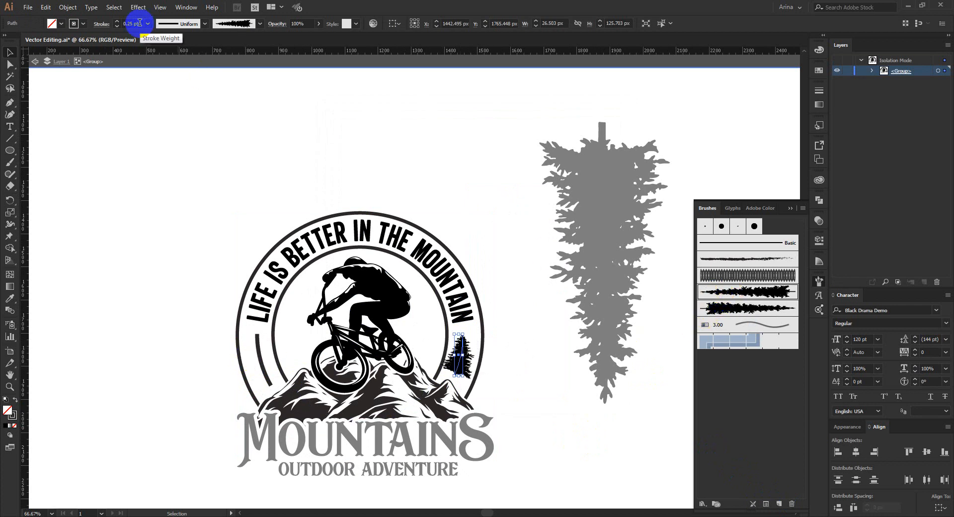
scroll(140, 23, "down", 1)
scroll(140, 23, "up", 1)
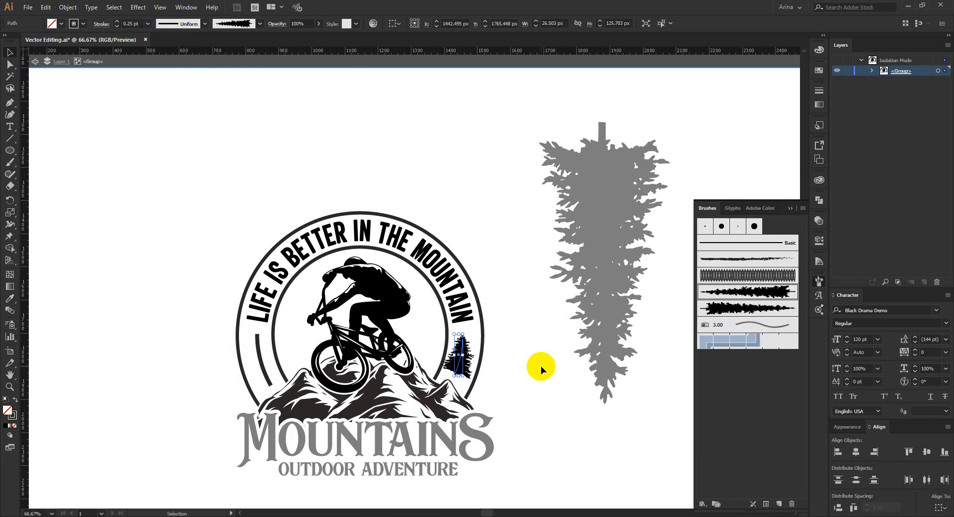
- Undo the tree brush and stroke changes on the right side arc and the rotation of the pine tree
key("ctrl+z")
key("ctrl+z")
key("ctrl+z")
key("ctrl+z")
key("ctrl+z")
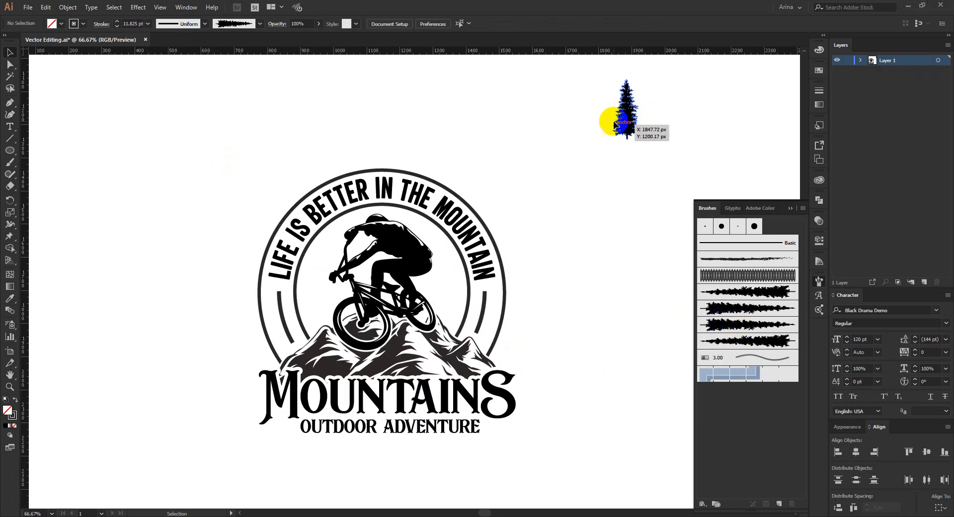
- Move the small pine tree down and closer to the badge's upper right side
left_click_drag(619, 125, 570, 227)
left_click(592, 291)
scroll(285, 358, "up", 1, "alt")
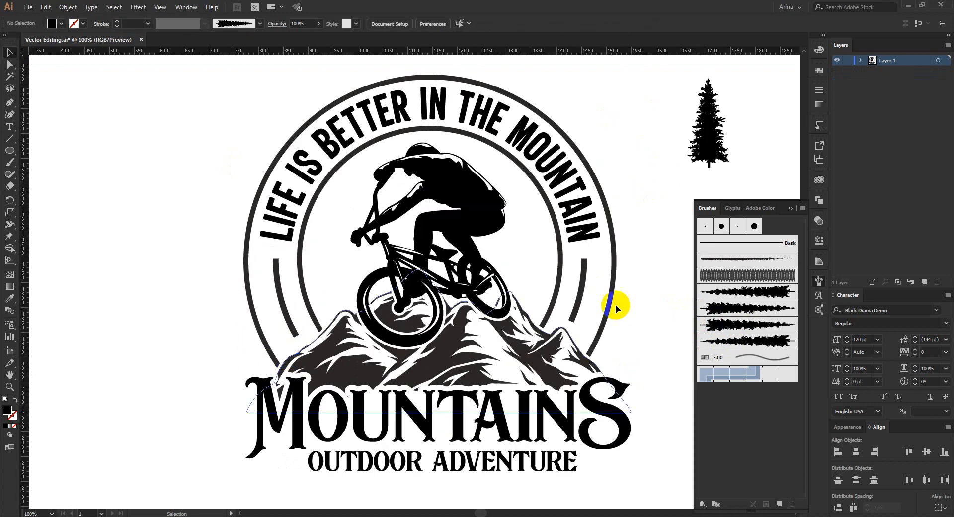
- Isolate the badge group and apply the smaller upright tree Art Brush to the right side arc with a 0.75 pt stroke
double_click(583, 280)
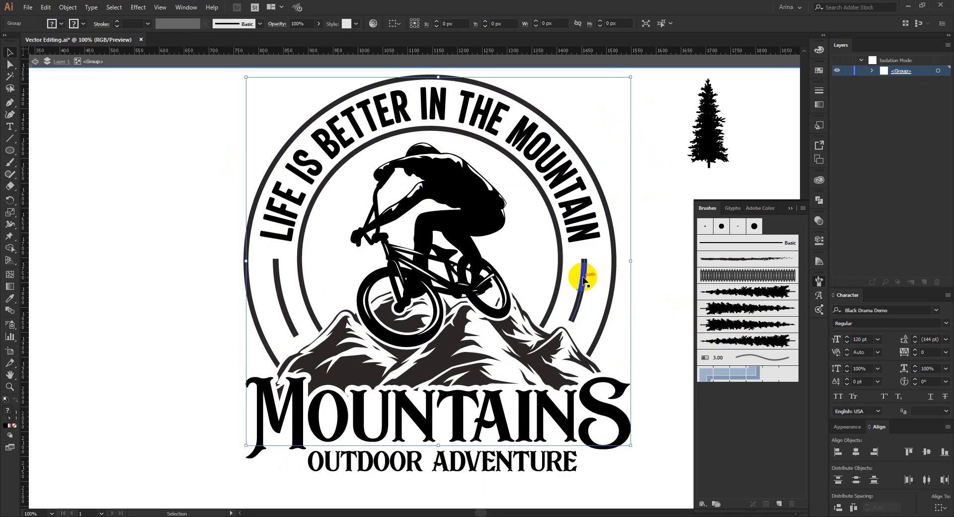
left_click(584, 281)
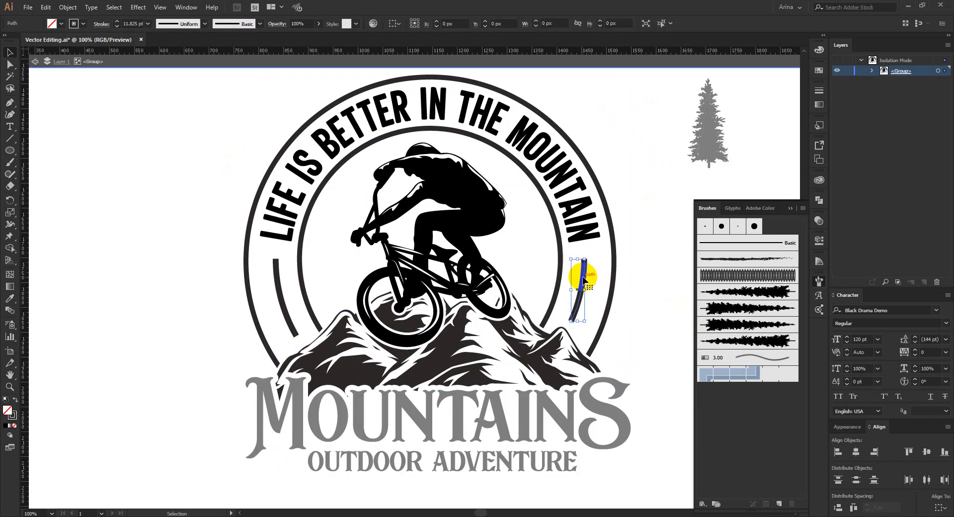
left_click(727, 341)
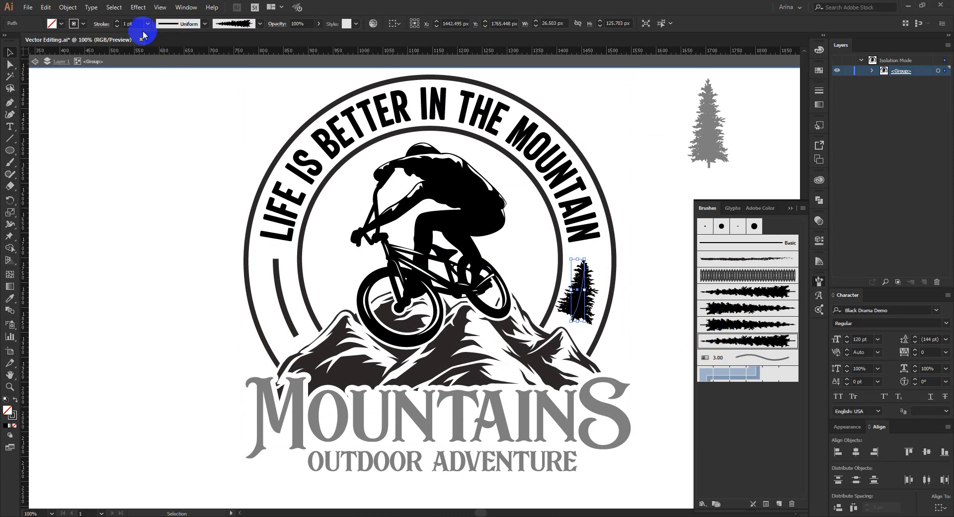
scroll(133, 23, "down", 1)
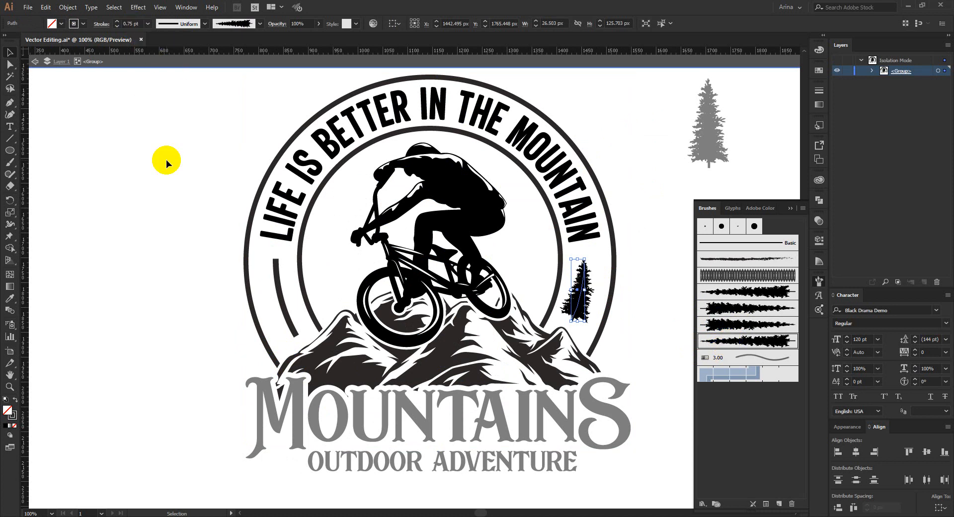
- Apply the smaller reversed tree Art Brush to the left side arc and match its stroke to the right tree with the Eyedropper
left_click(280, 301)
left_click(747, 325)
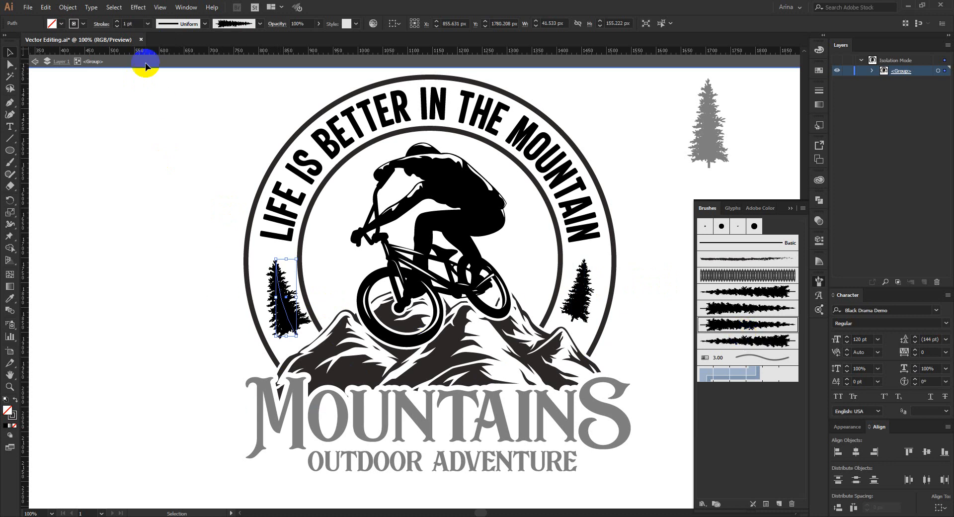
key("i")
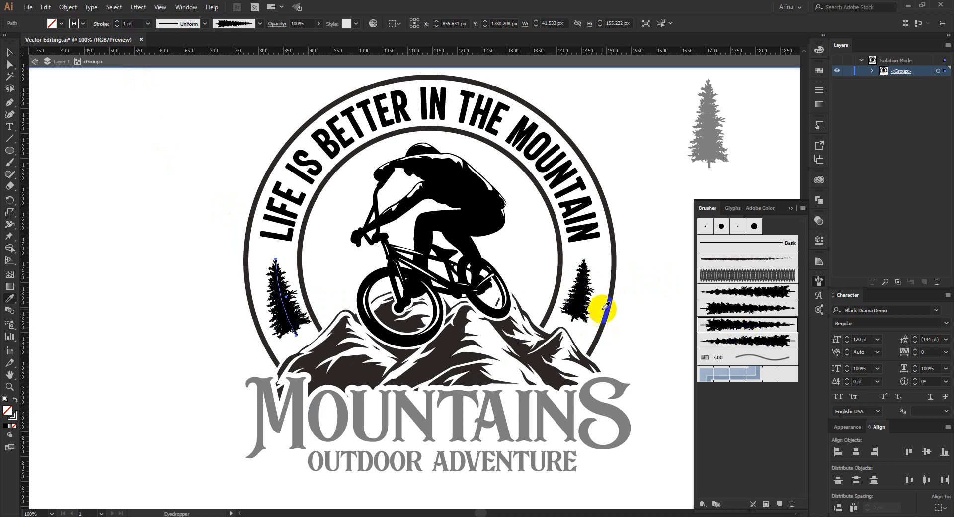
left_click(589, 289)
key("v")
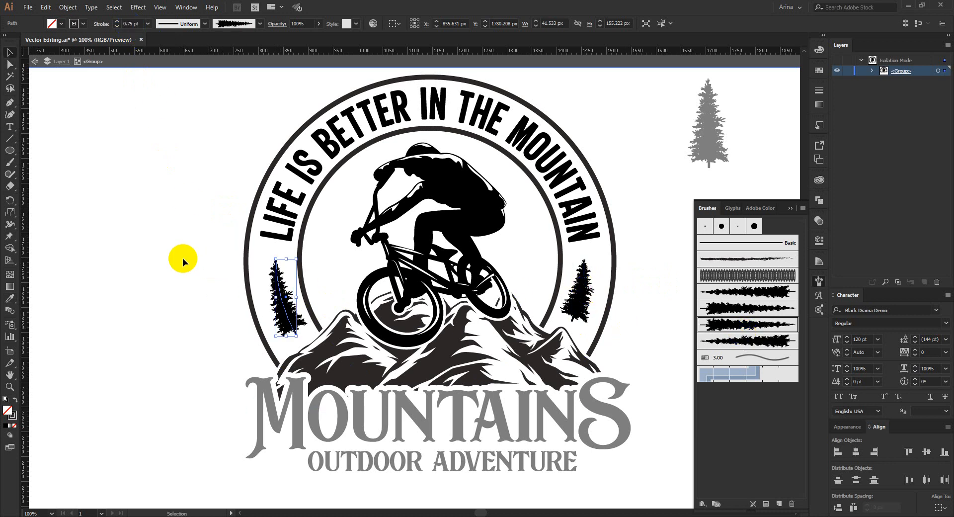
left_click(183, 262)
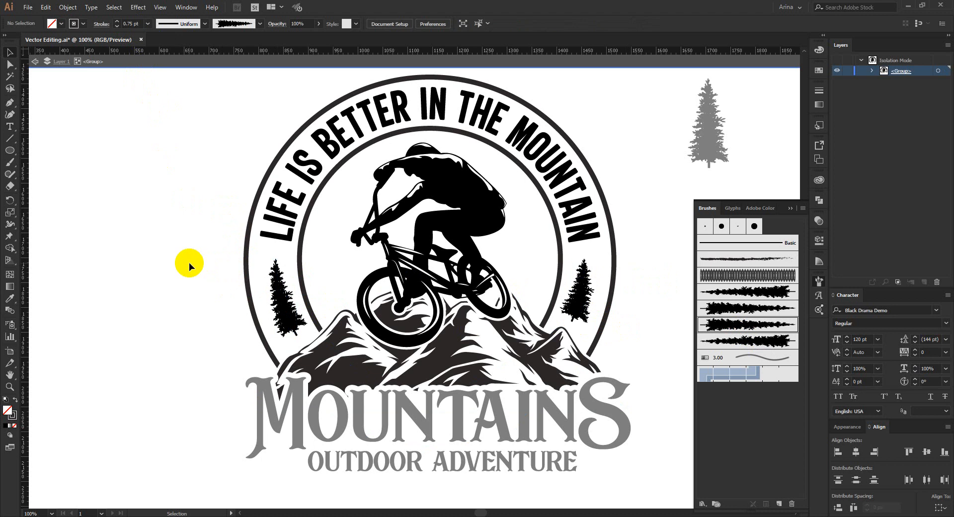
- Try to lengthen the left tree by moving its path's lower anchor point down towards the mountain, then undo the move
key("a")
left_click(296, 337)
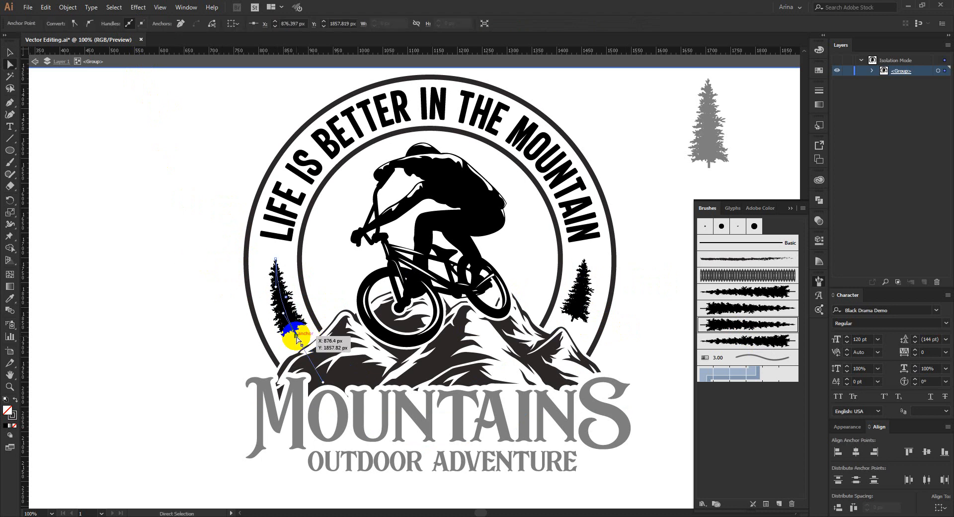
left_click_drag(296, 337, 310, 357)
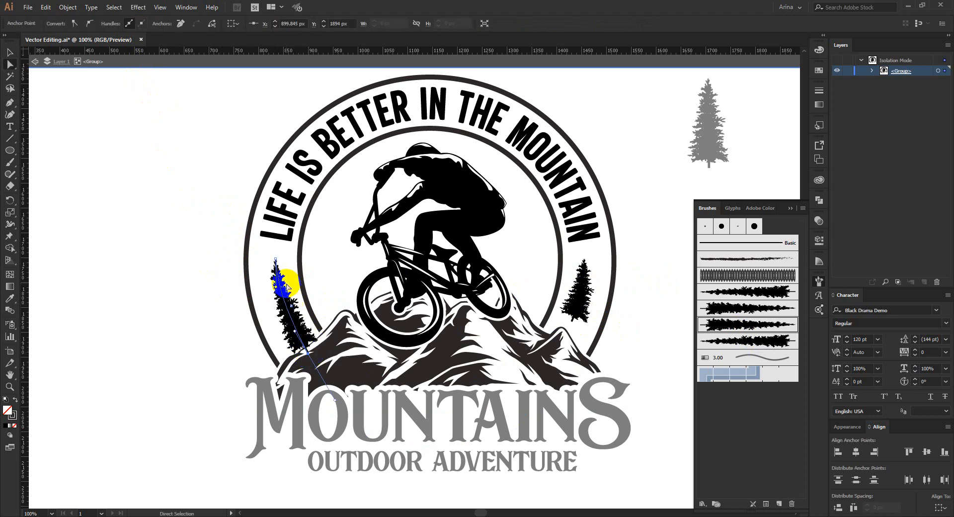
left_click(173, 310)
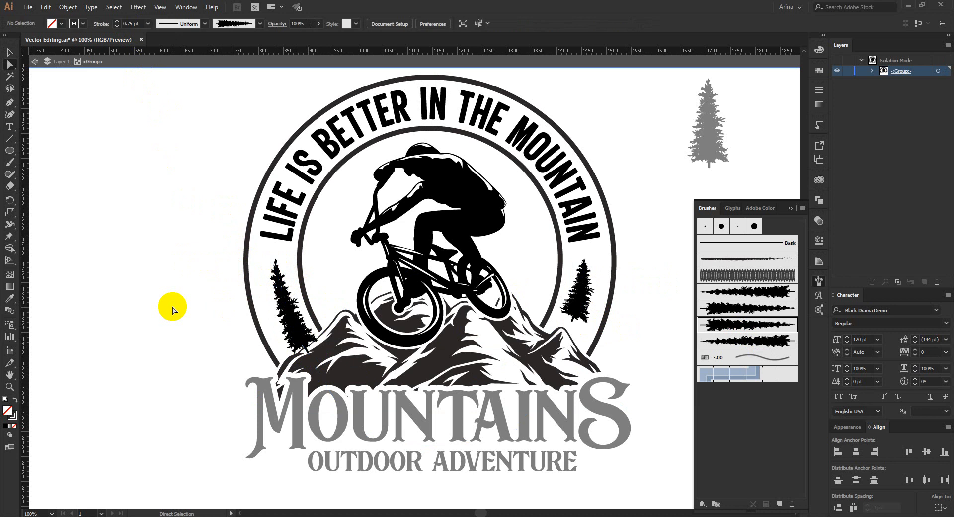
left_click(286, 318)
key("v")
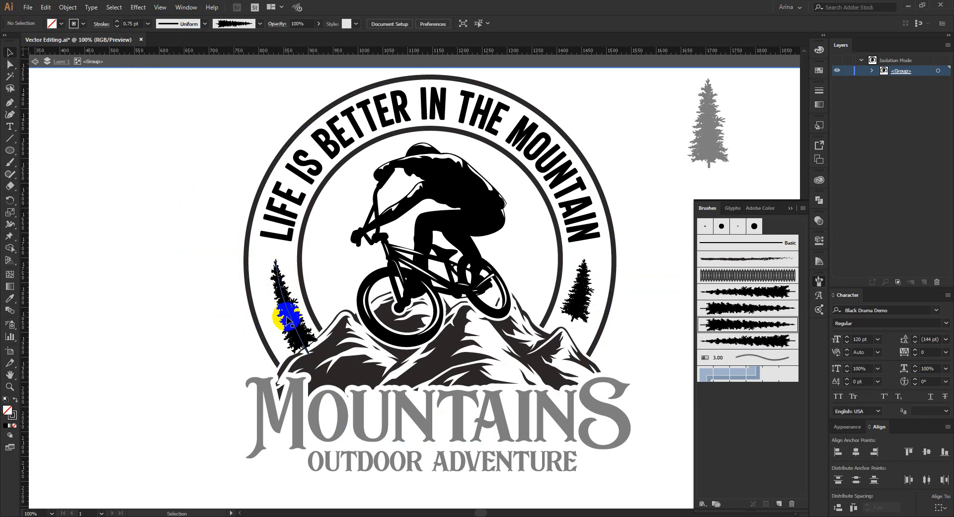
left_click(289, 320)
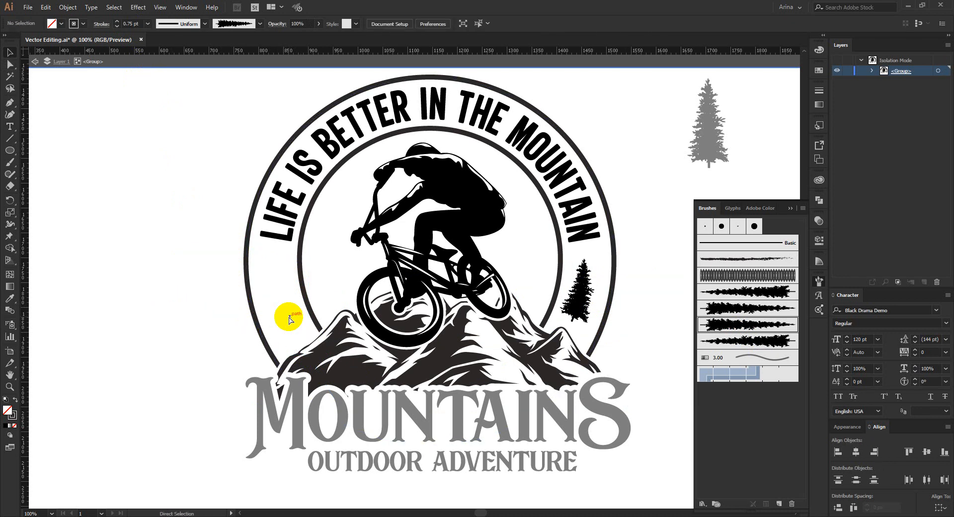
left_click(187, 284)
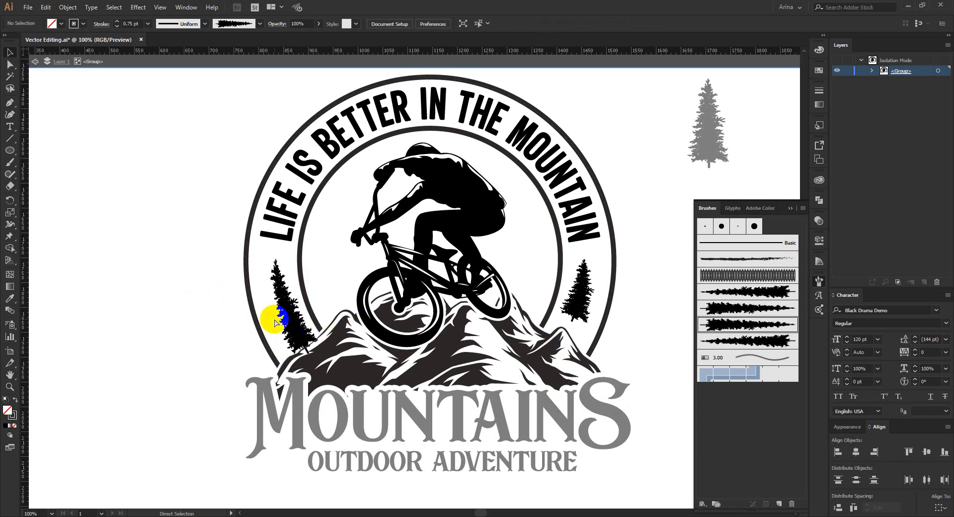
key("ctrl+z")
key("ctrl+shift+z")
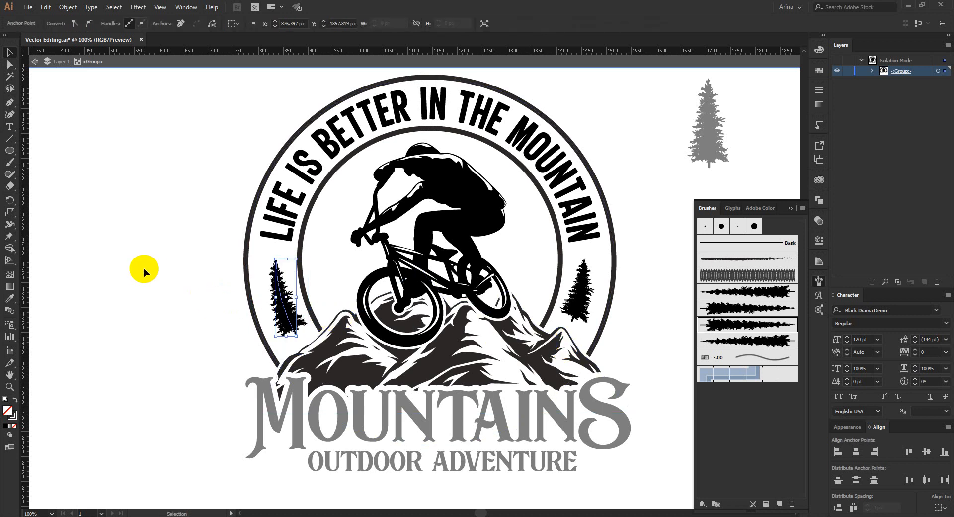
- Exit the isolated group, delete the spare pine tree outside the badge and collapse the Brushes panel
left_click(145, 268)
double_click(144, 269)
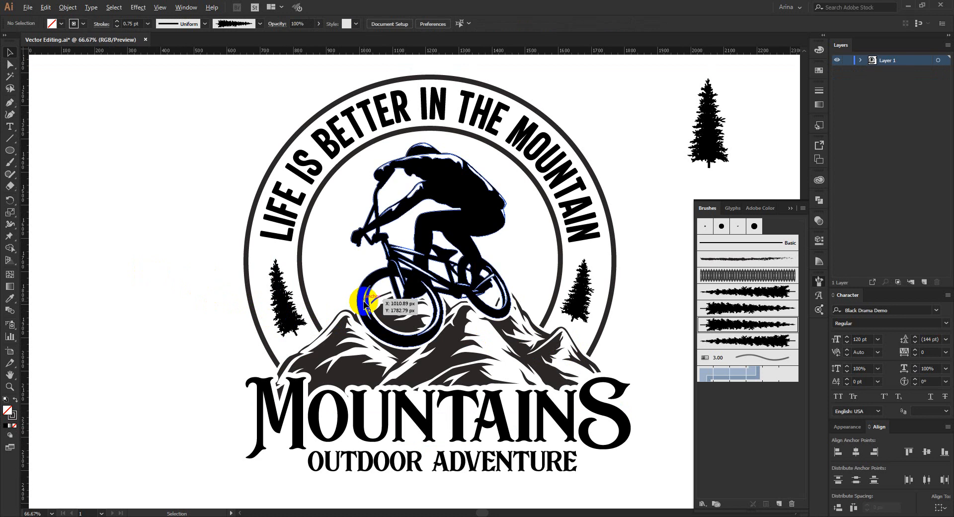
scroll(363, 308, "down", 1)
left_click_drag(630, 230, 581, 145)
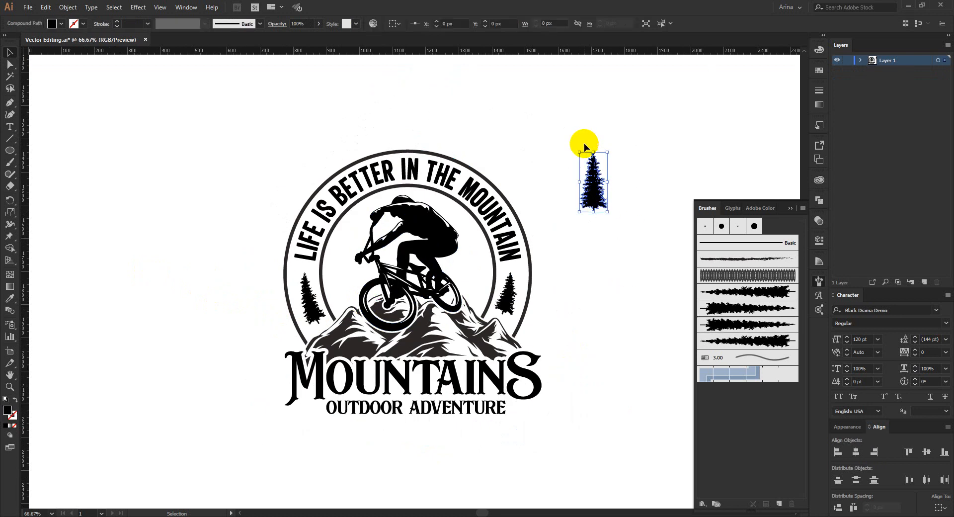
key("Delete")
left_click(818, 307)
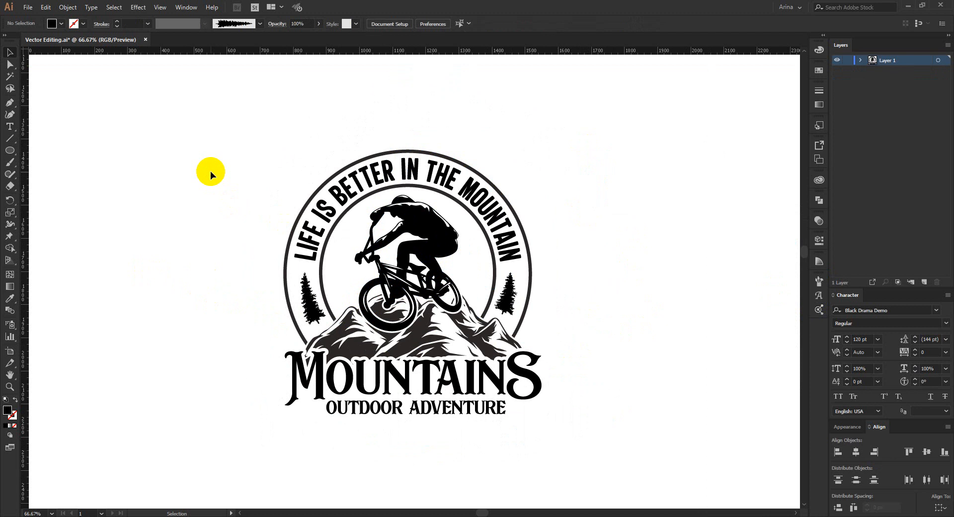
left_click_drag(213, 135, 211, 98)
left_click(622, 419)
left_click(211, 98)
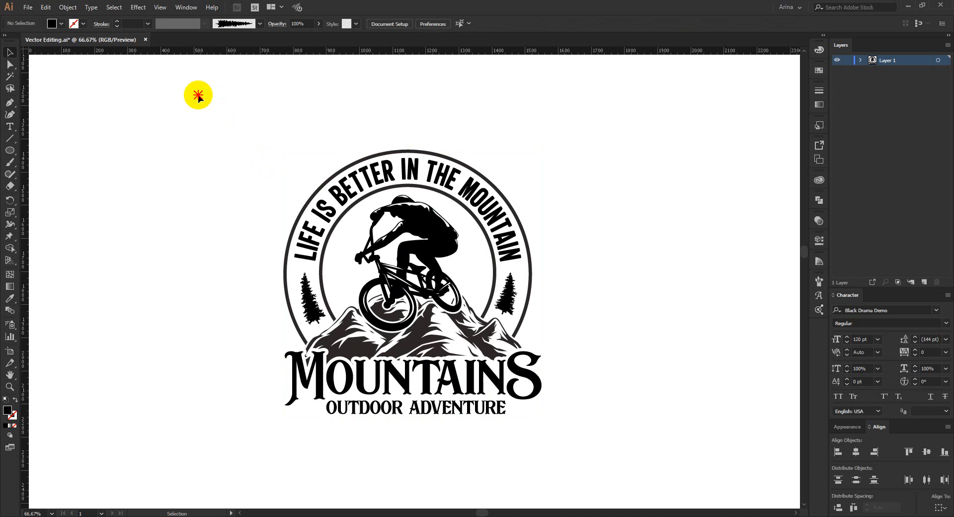
left_click_drag(197, 94, 637, 467)
left_click(633, 431)
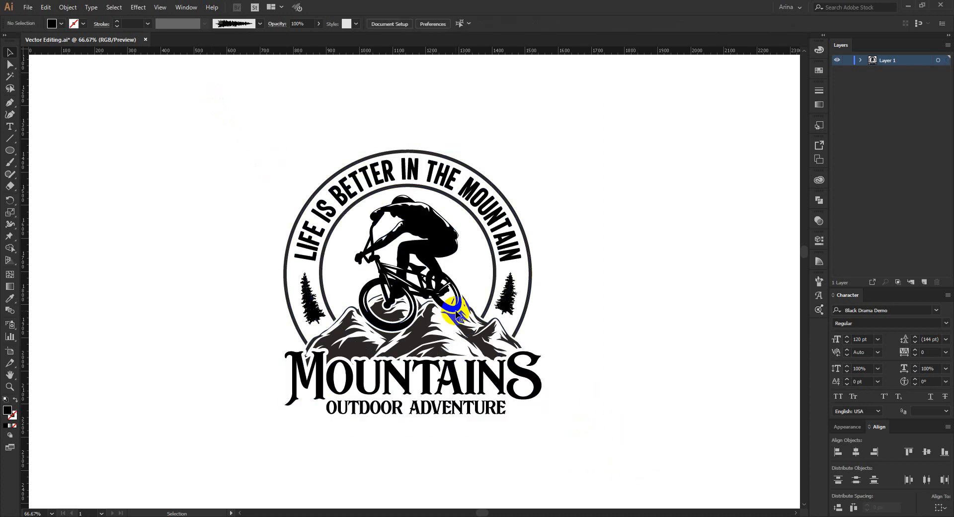
left_click_drag(206, 126, 240, 100)
left_click(607, 426)
left_click(173, 109)
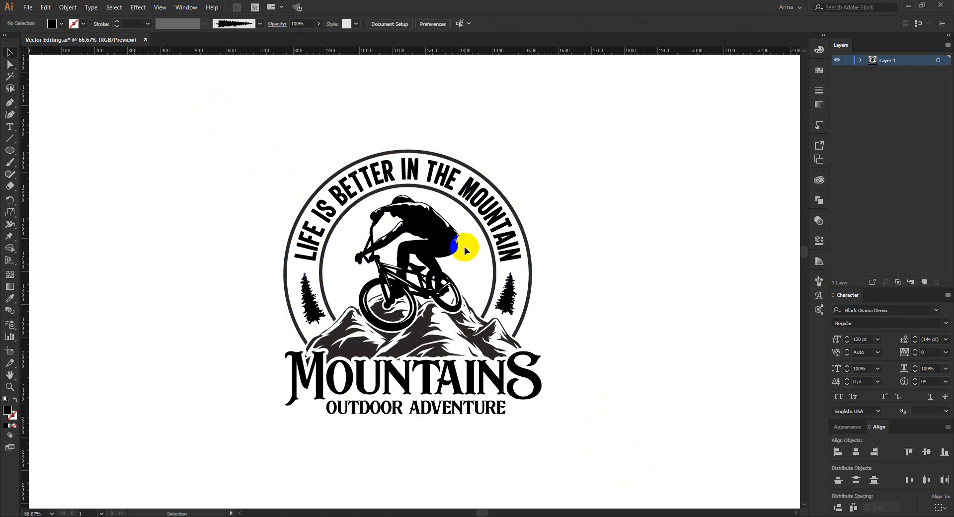
left_click(438, 229)
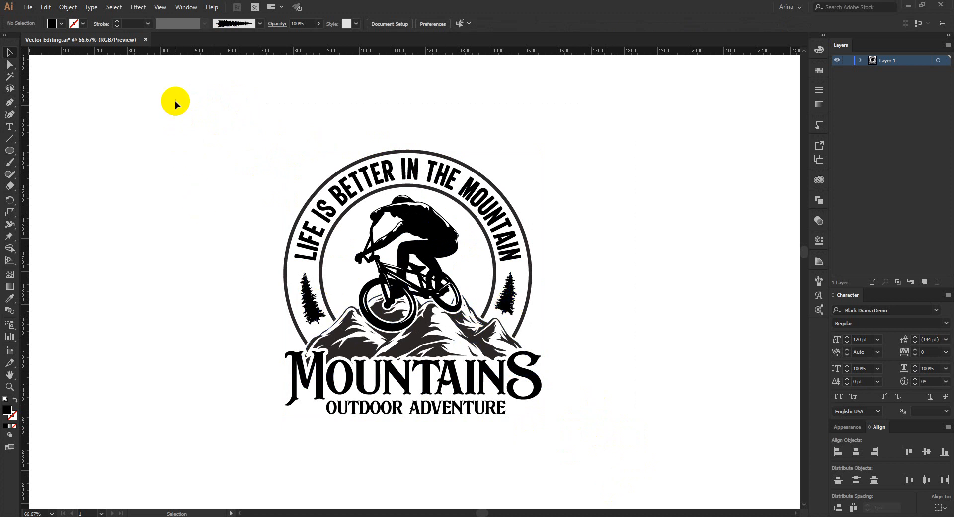
left_click_drag(175, 102, 616, 465)
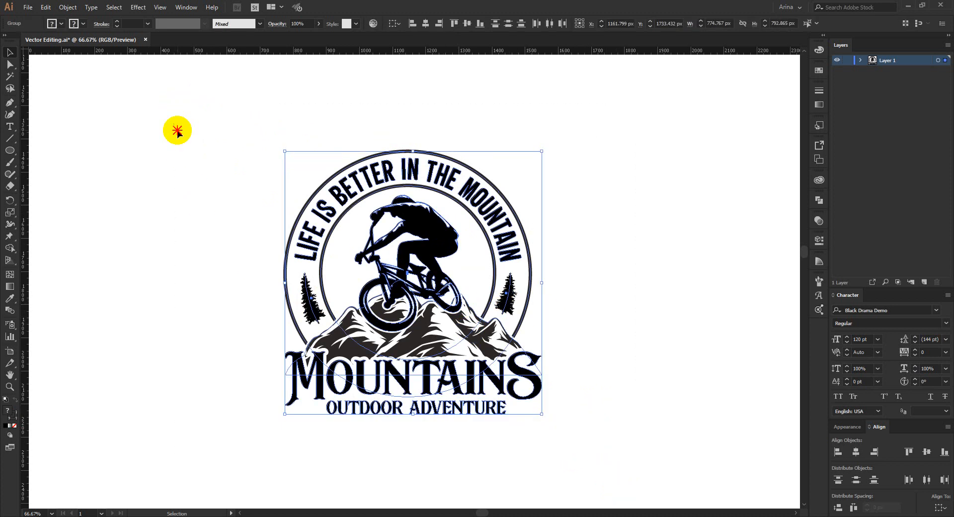
left_click(196, 109)
left_click_drag(199, 97, 617, 453)
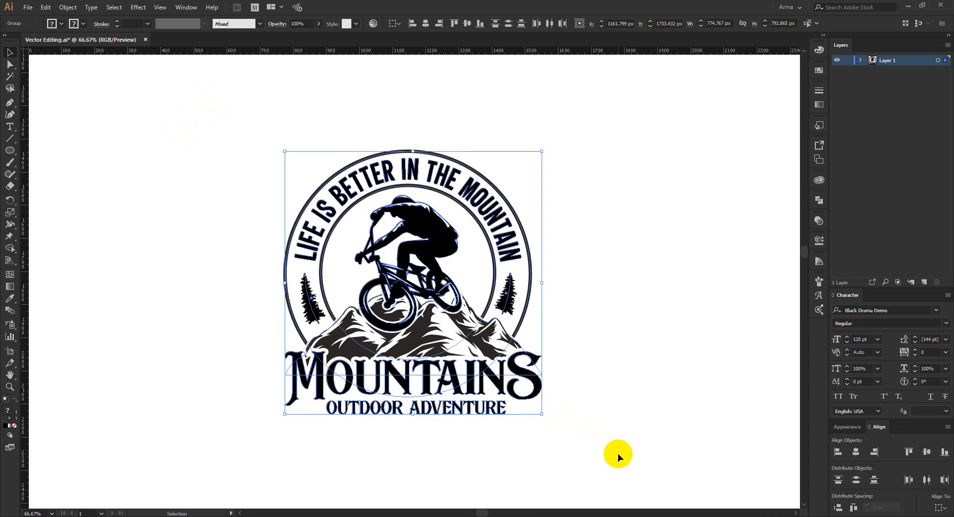
key("ctrl+1")
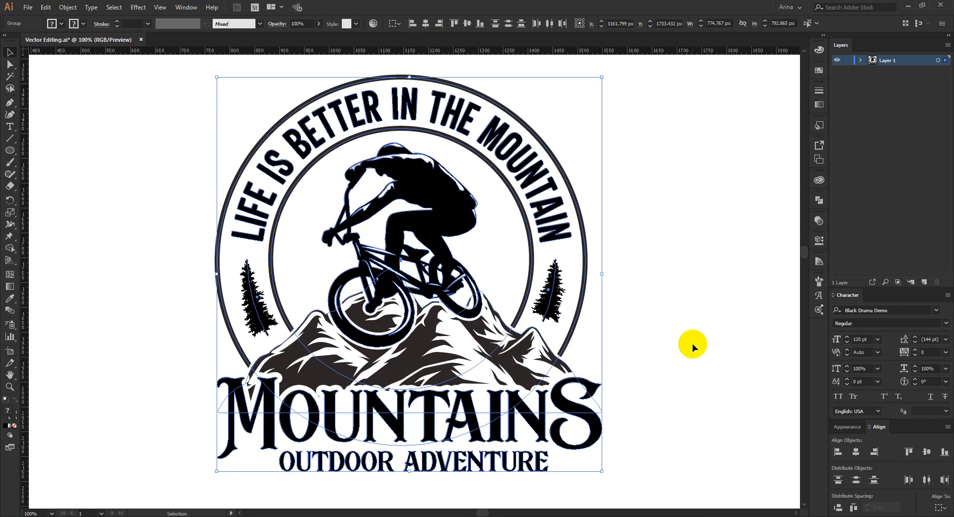
left_click(693, 344)
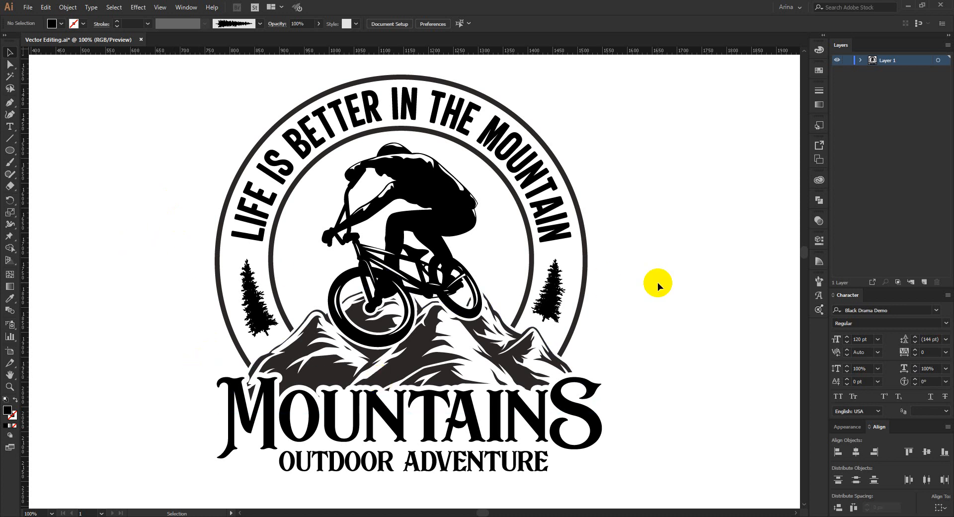
- Select the whole badge and apply Expand Appearance to turn the tree brush strokes into outlines
scroll(388, 207, "down", 1)
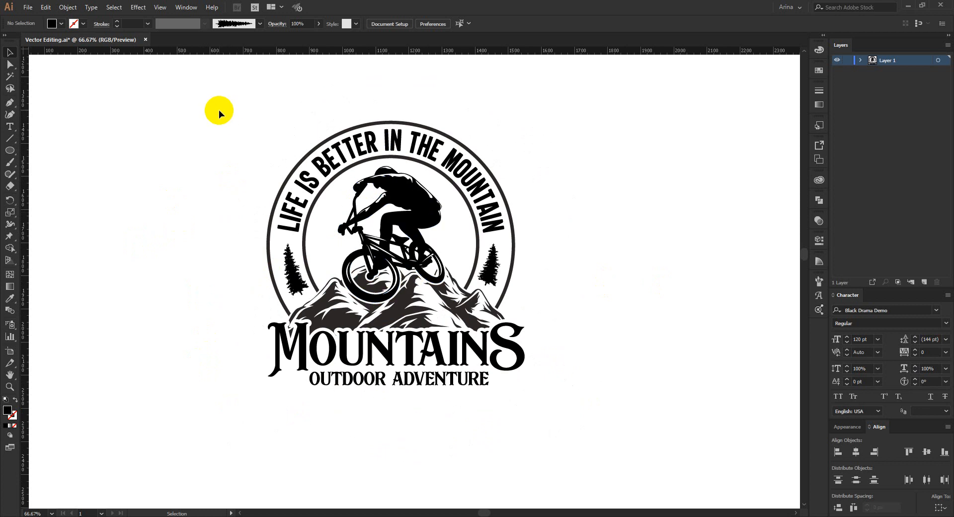
left_click_drag(215, 92, 615, 437)
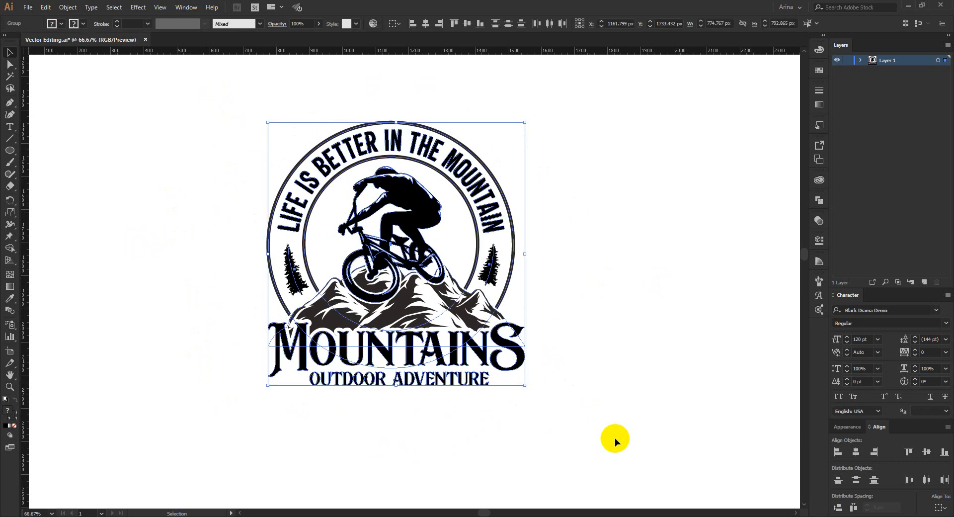
left_click(68, 8)
left_click(75, 123)
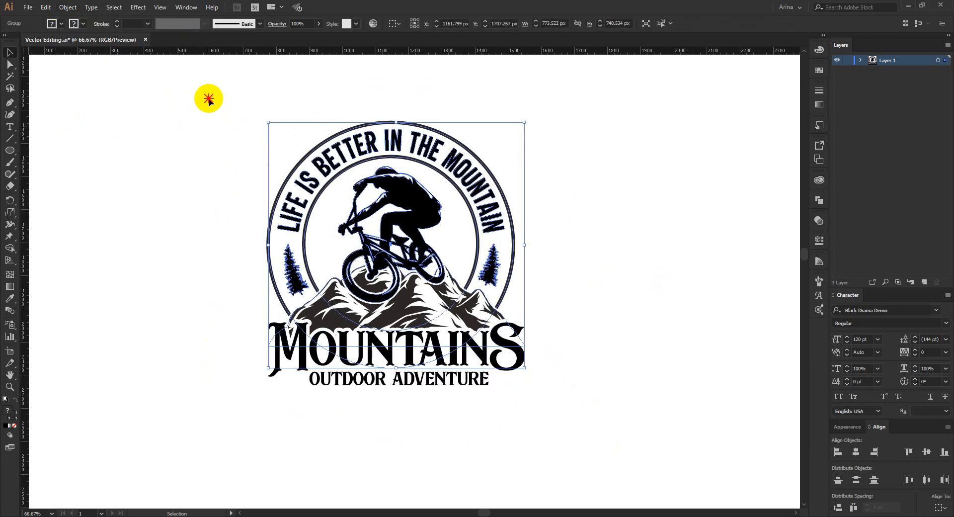
- Expand the fill and stroke of the whole badge artwork
left_click_drag(209, 100, 594, 461)
left_click(68, 8)
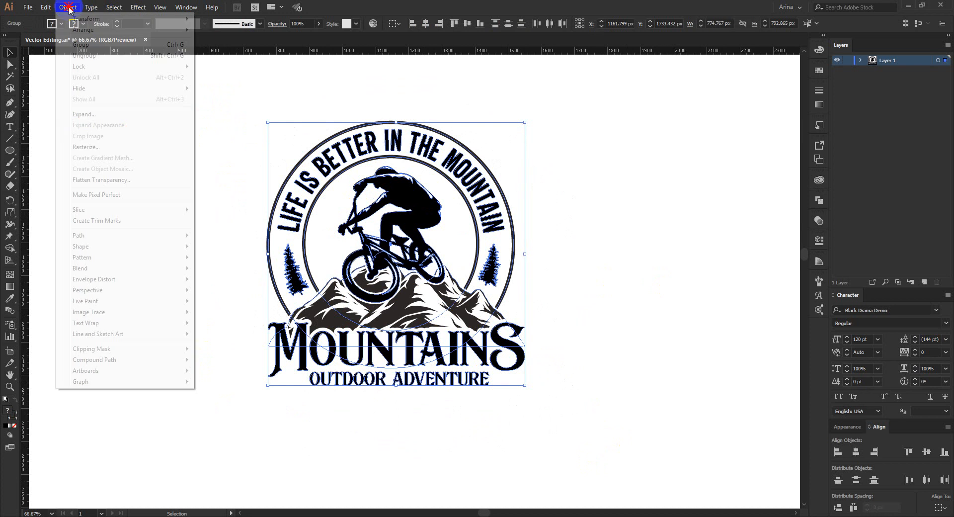
left_click(84, 114)
left_click(264, 293)
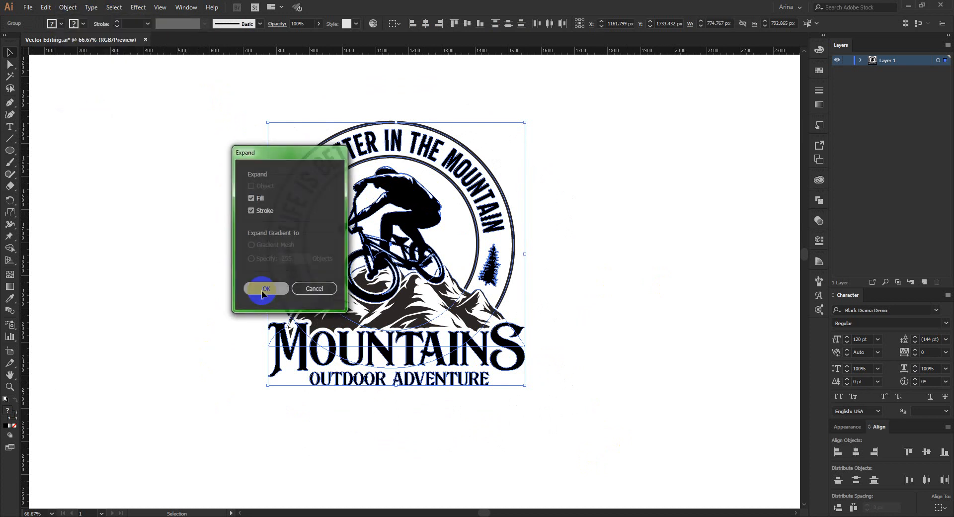
left_click(68, 7)
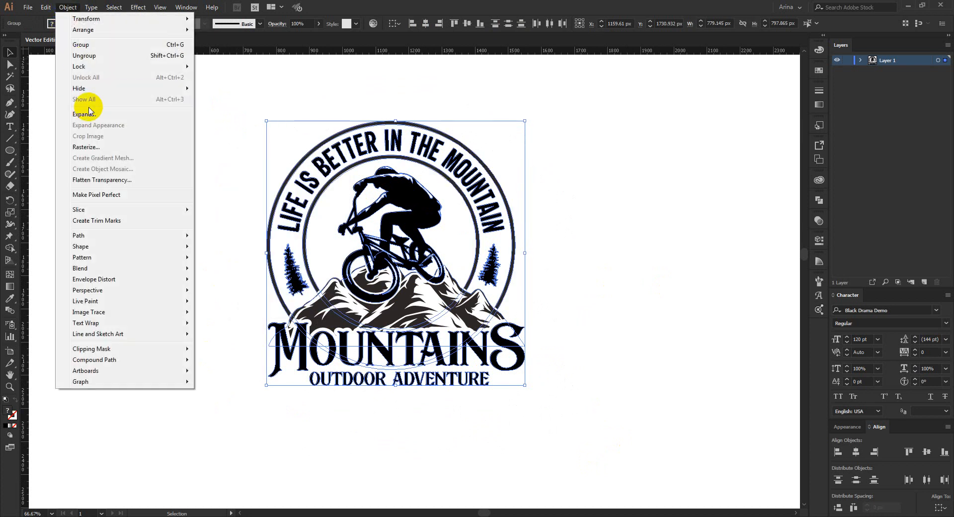
left_click(89, 113)
left_click_drag(204, 105, 583, 412)
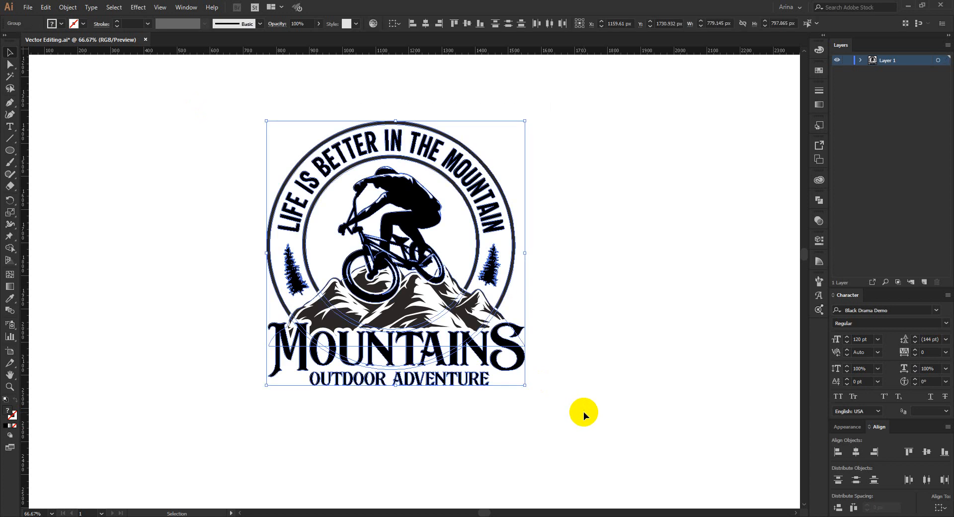
left_click(583, 412)
- Isolate the badge group and delete the pine tree on the ring's right side
scroll(509, 281, "up", 1)
left_click(487, 273)
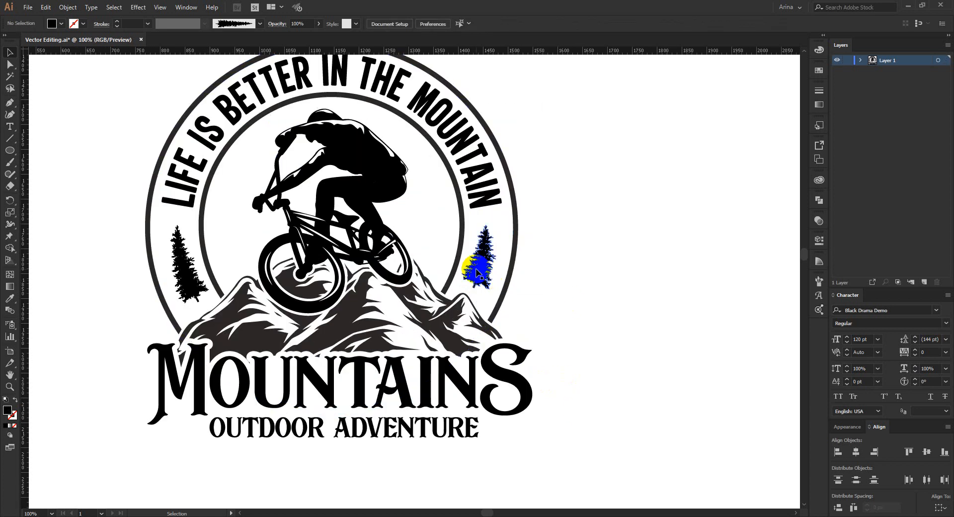
key("a")
left_click(575, 300)
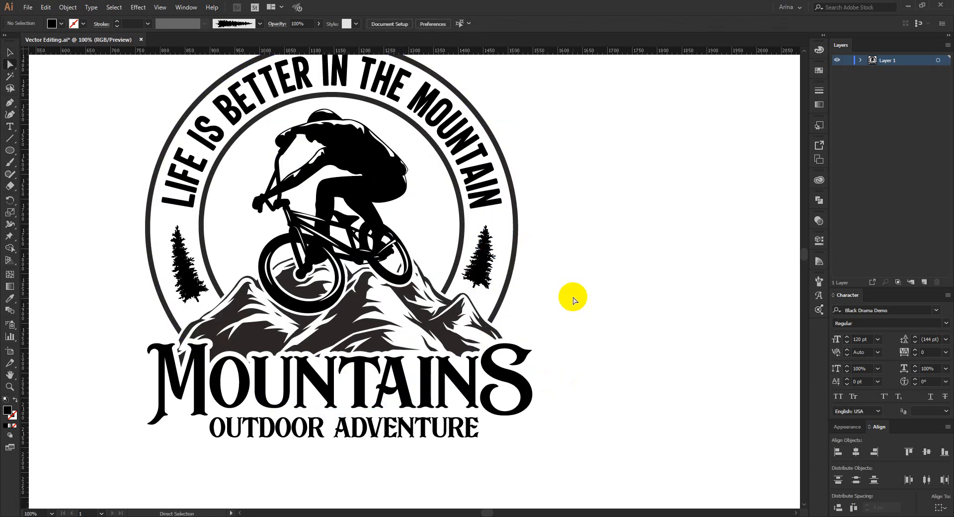
key("v")
left_click(481, 266)
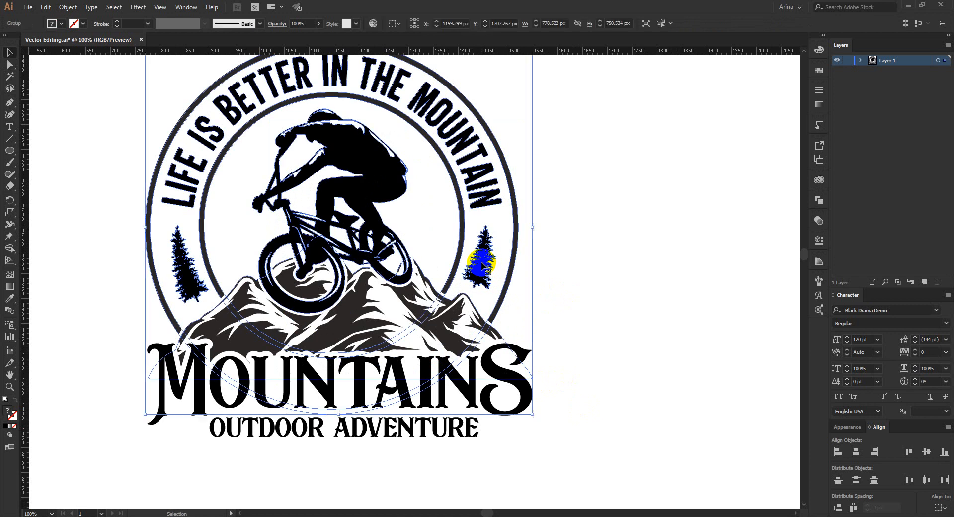
double_click(481, 266)
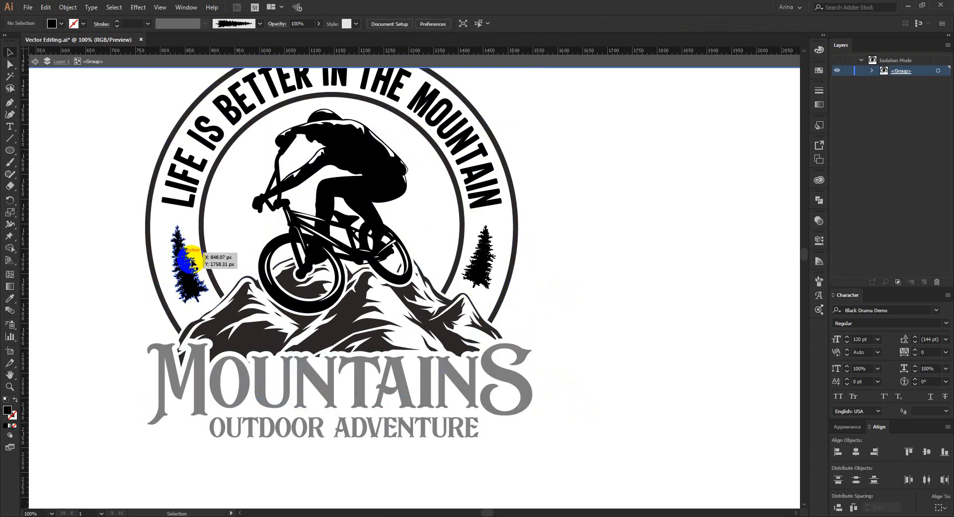
left_click(480, 263)
key("Delete")
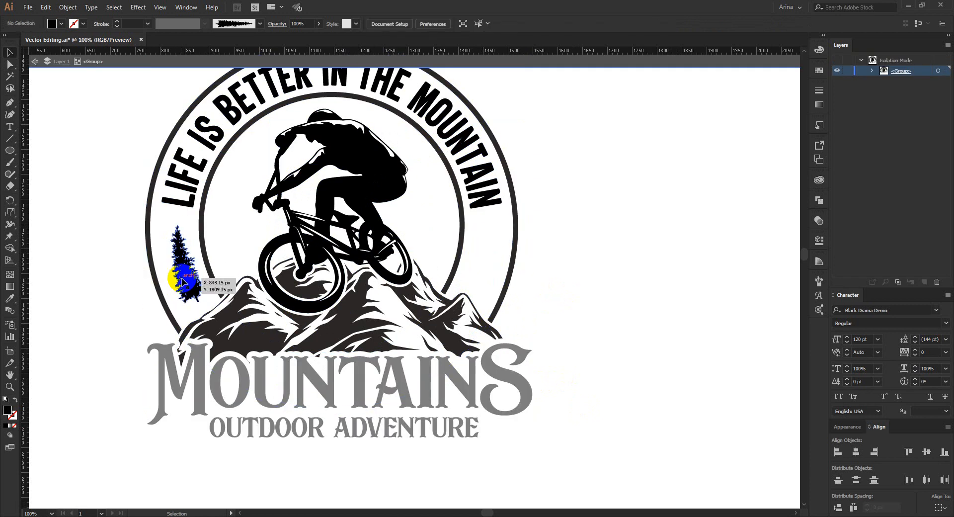
- Copy the left pine tree to the ring's right side and reflect the copy across the vertical axis
left_click_drag(184, 282, 493, 258)
right_click(492, 257)
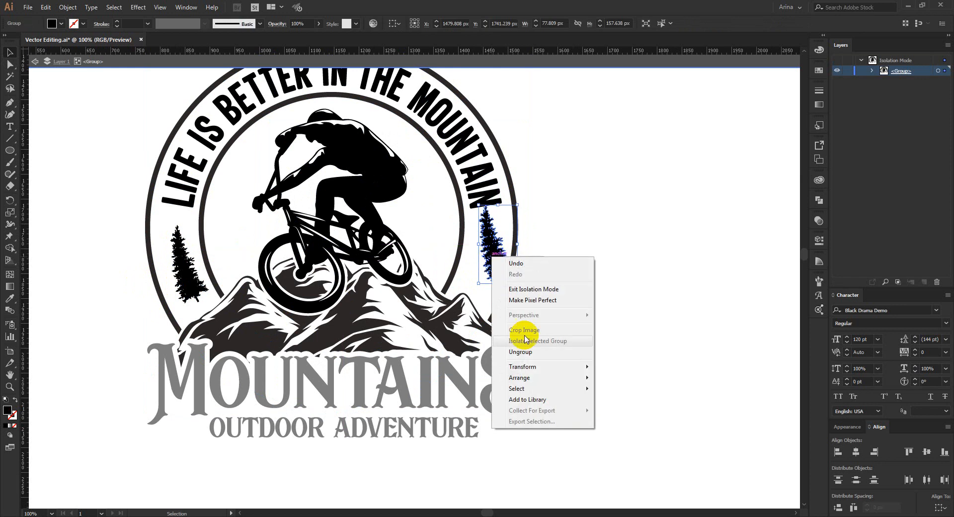
mouse_move(537, 368)
left_click(618, 401)
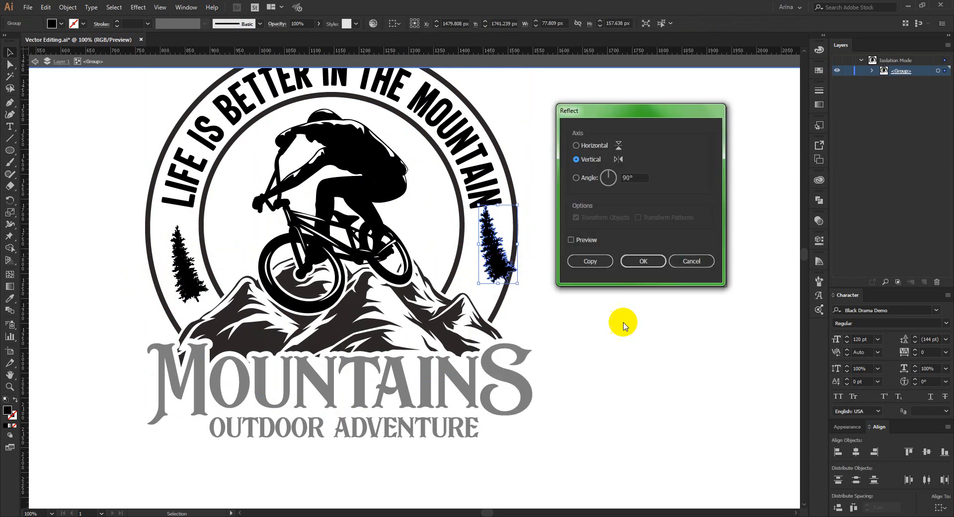
left_click(576, 240)
left_click(642, 261)
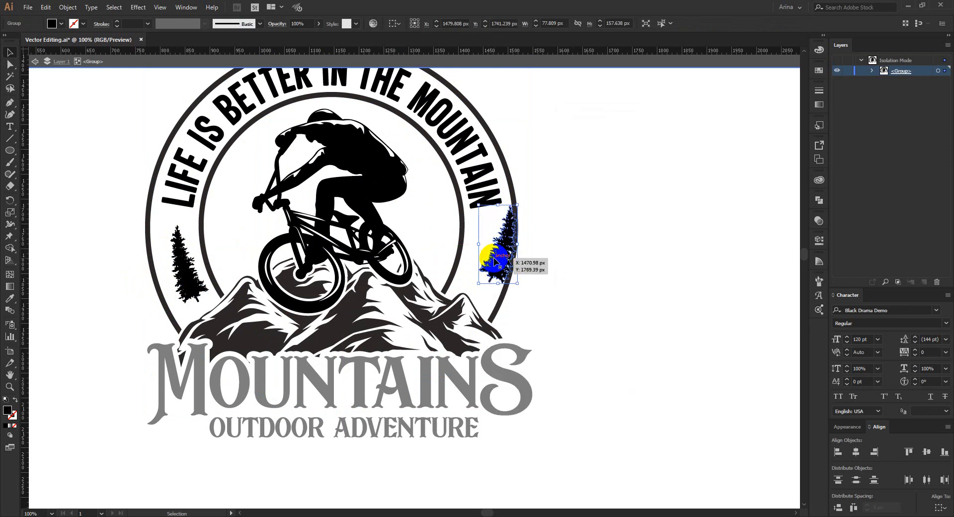
- Move the reflected tree between the two circles, below the end of the curved text, and exit the isolated group
left_click_drag(494, 260, 477, 273)
left_click(575, 283)
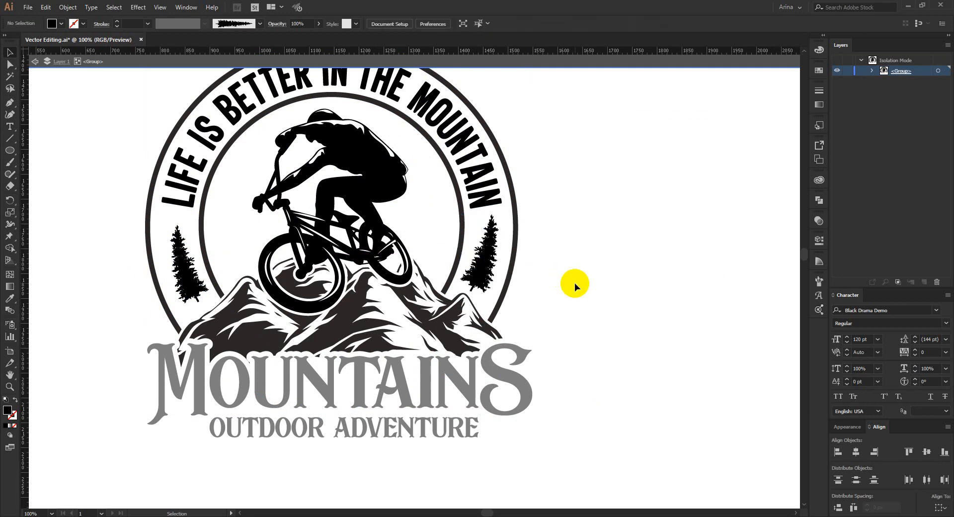
double_click(575, 282)
left_click(548, 334)
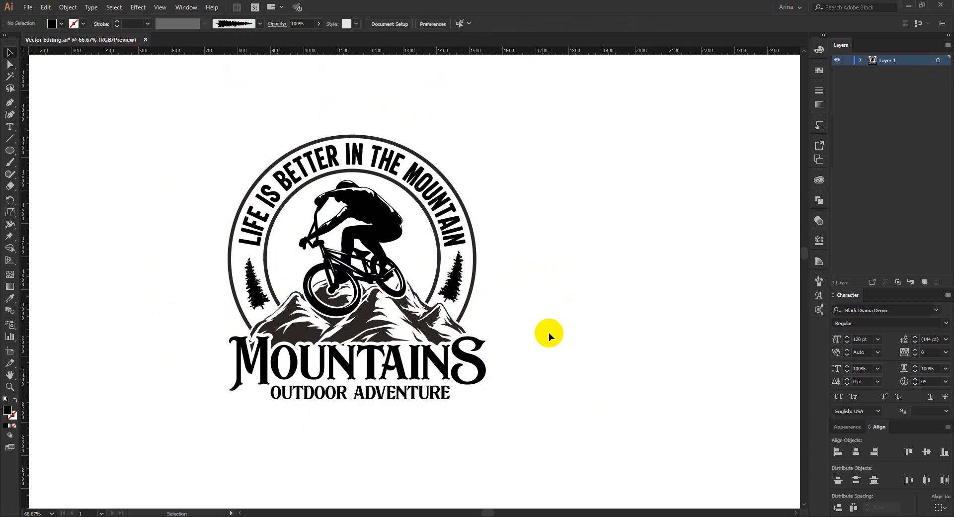
- Set the fill of the whole badge artwork to solid black and deselect it
left_click_drag(145, 92, 575, 425)
left_click(51, 24)
left_click(30, 31)
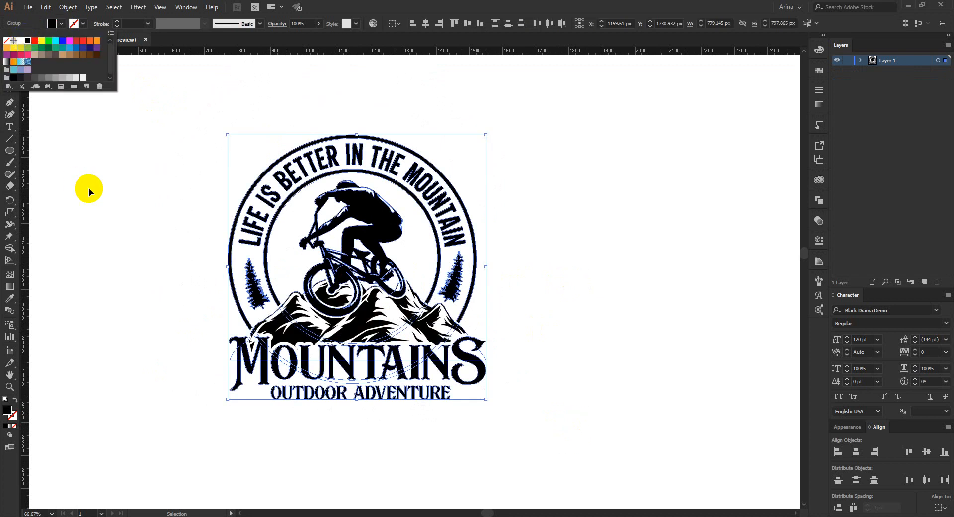
left_click(118, 202)
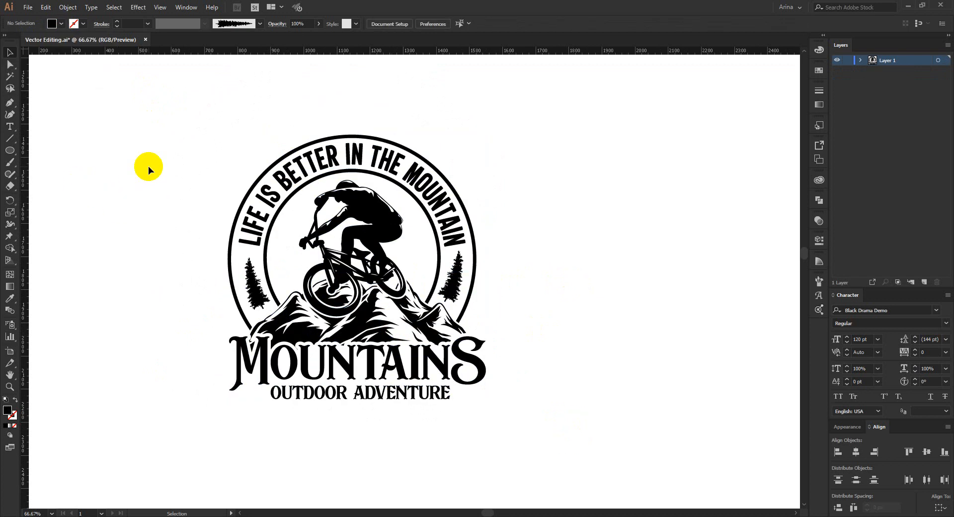
left_click_drag(149, 118, 550, 450)
left_click(550, 358)
scroll(329, 237, "up", 1)
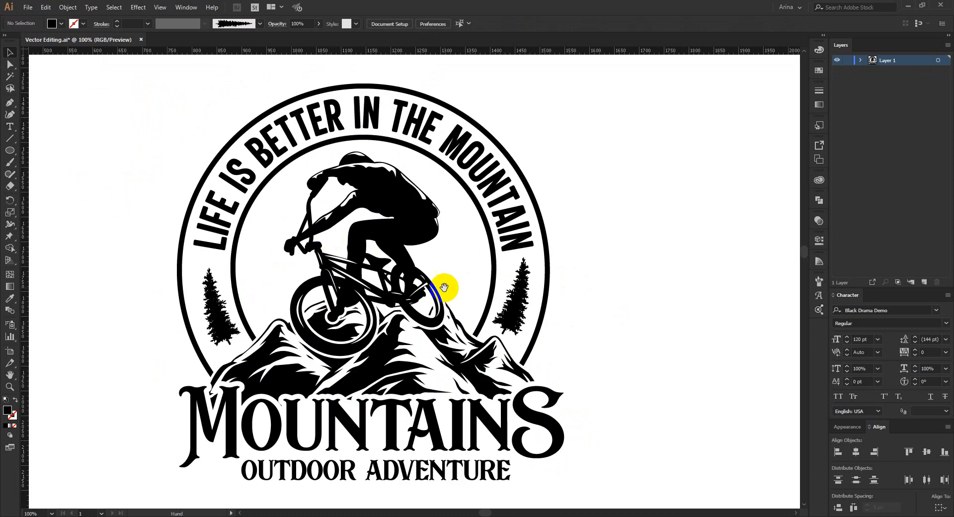
left_click_drag(445, 279, 613, 273)
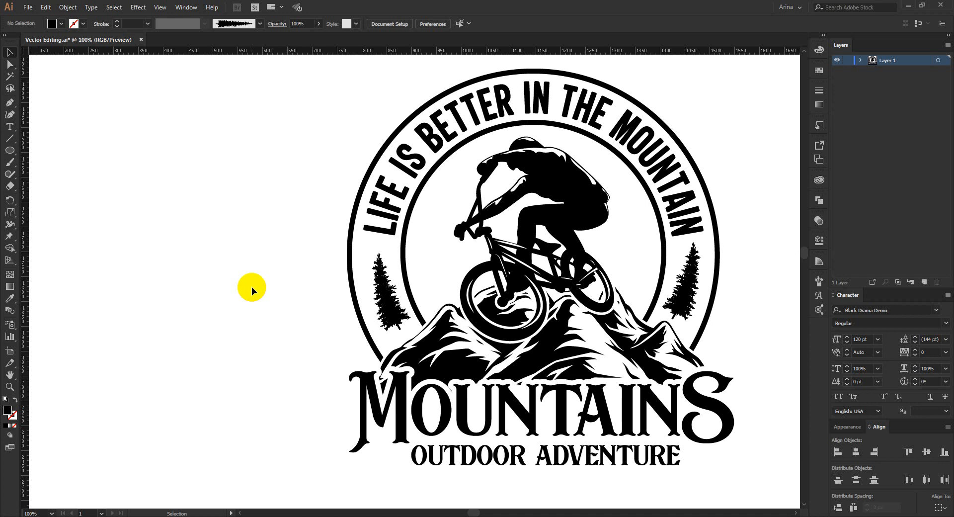
left_click_drag(264, 266, 271, 269)
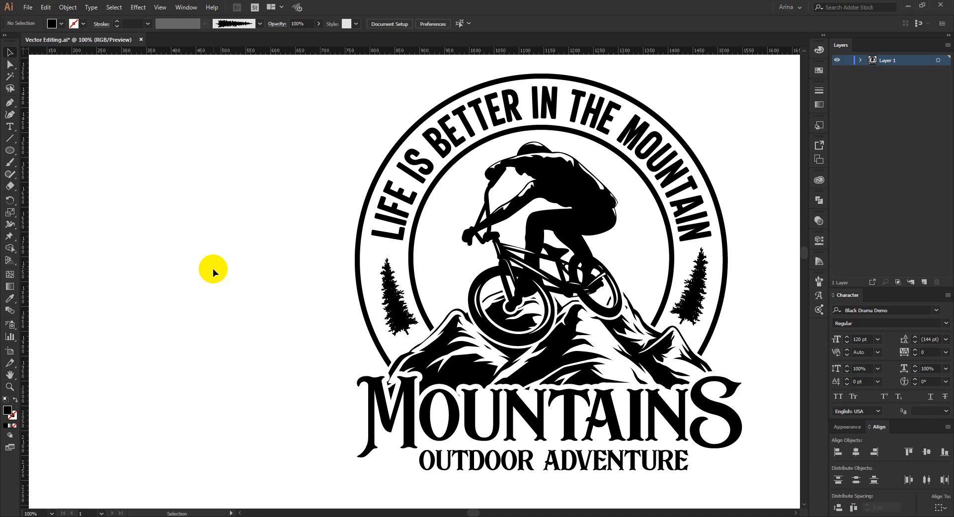
key("a")
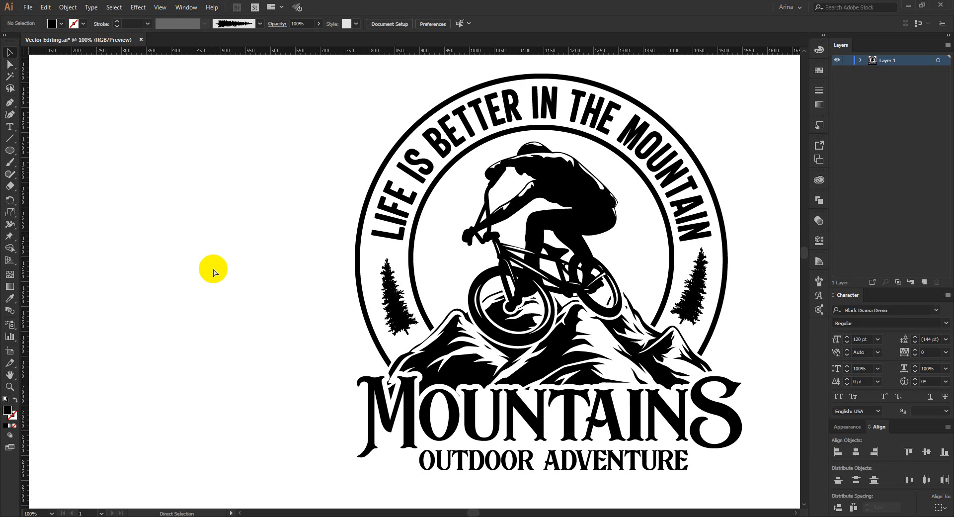